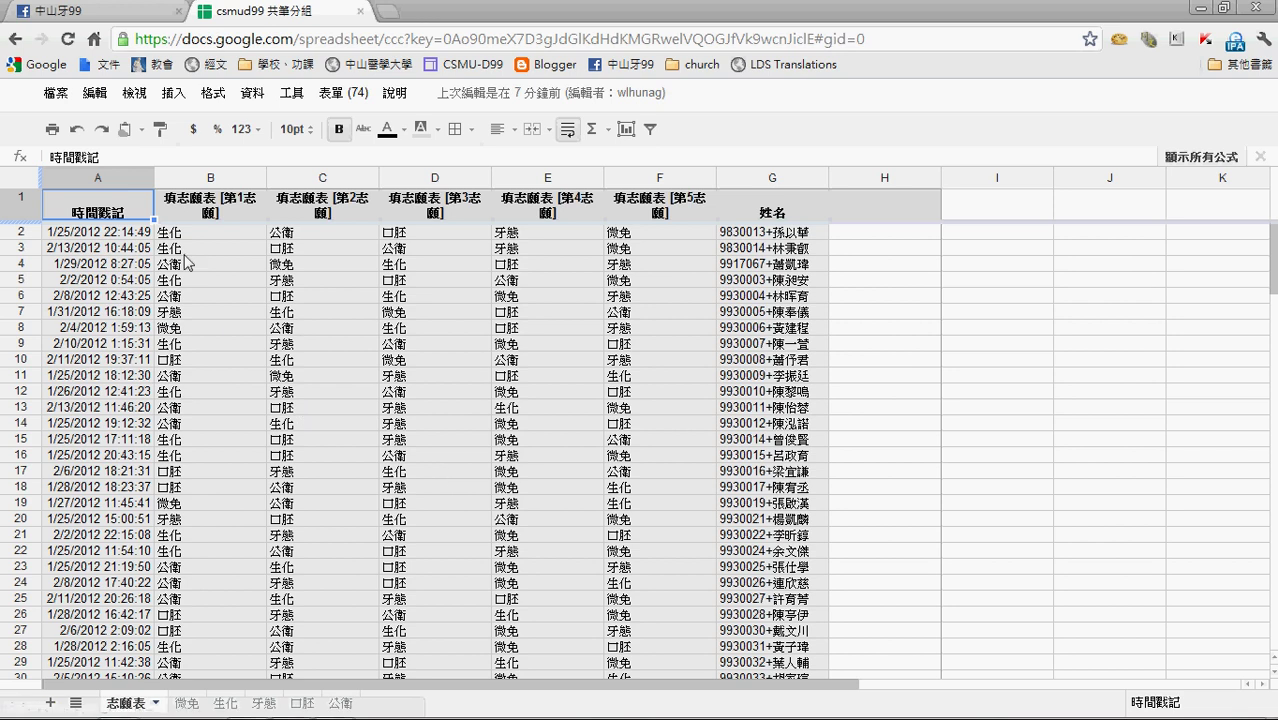
# Download the shared spreadsheet in Excel format, then open csmud99 共筆分組.xls in Excel and enable editing
pyautogui.click(56, 93)
pyautogui.moveTo(212, 384)
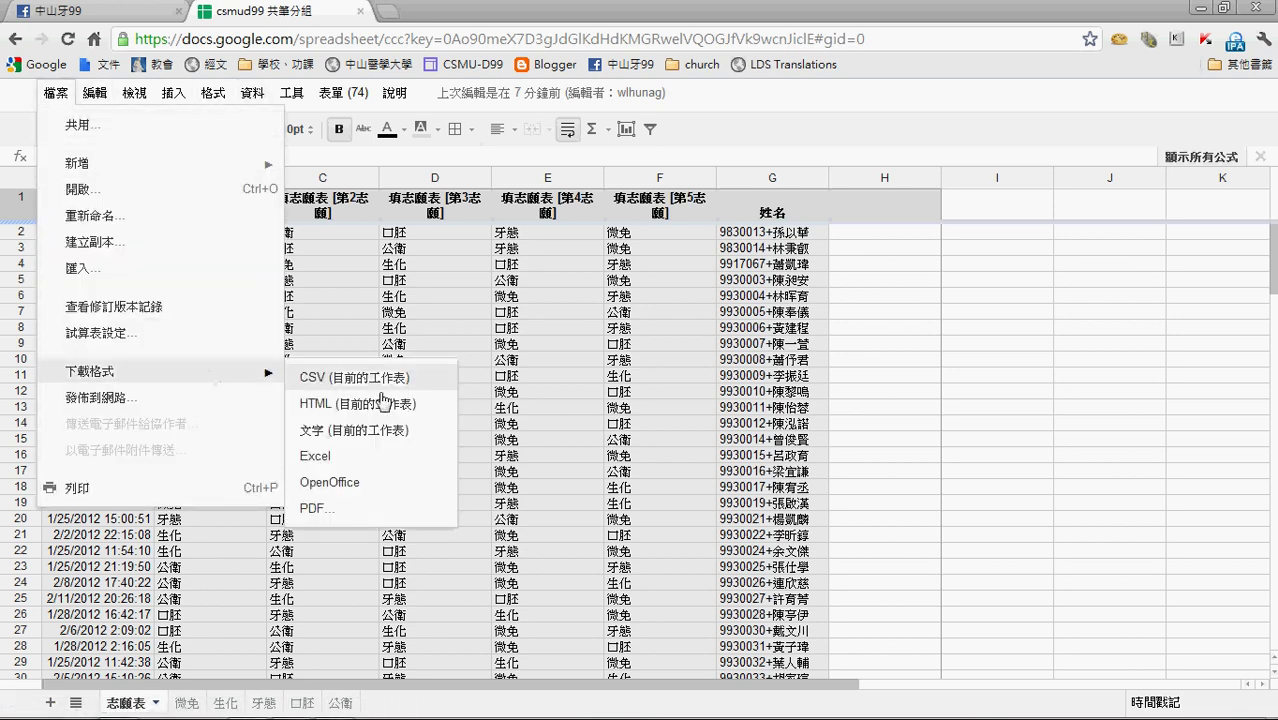
pyautogui.click(392, 478)
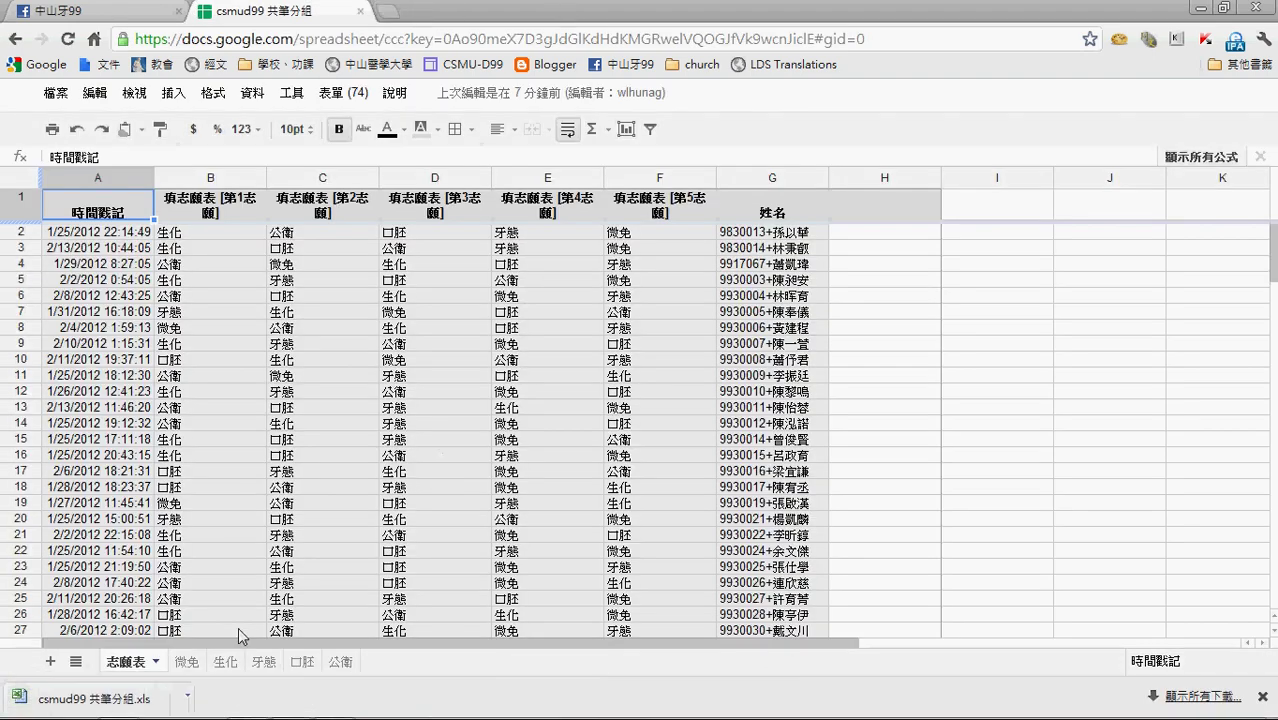
pyautogui.click(140, 697)
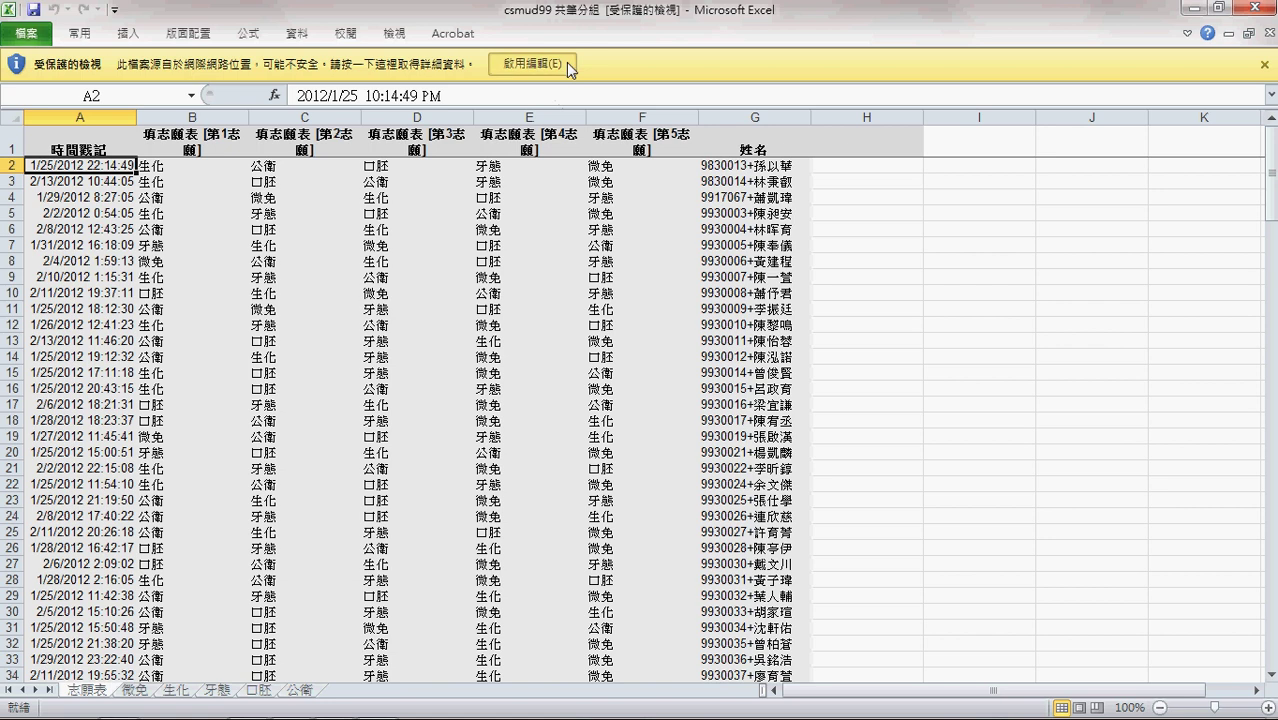
pyautogui.click(566, 62)
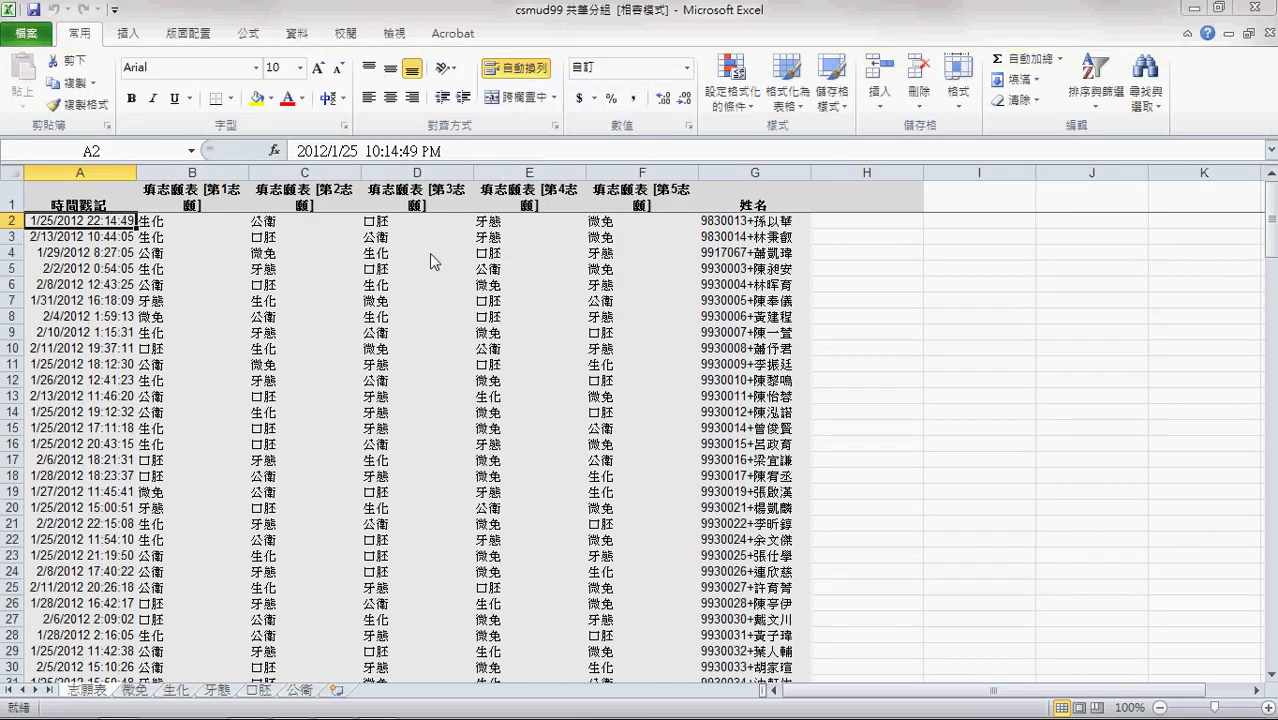
# Sort the 志願表 sheet ascending by the first-choice column B, expanding the selection to include the neighbouring columns
pyautogui.click(222, 173)
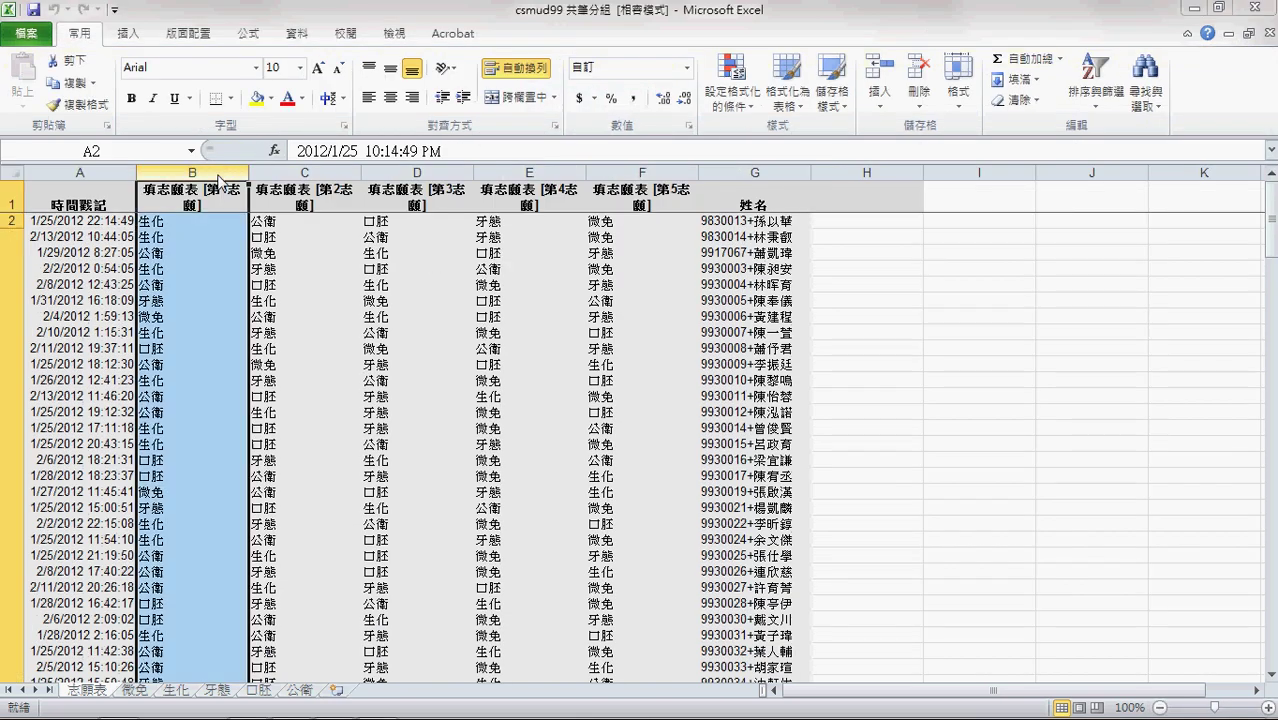
pyautogui.click(1115, 108)
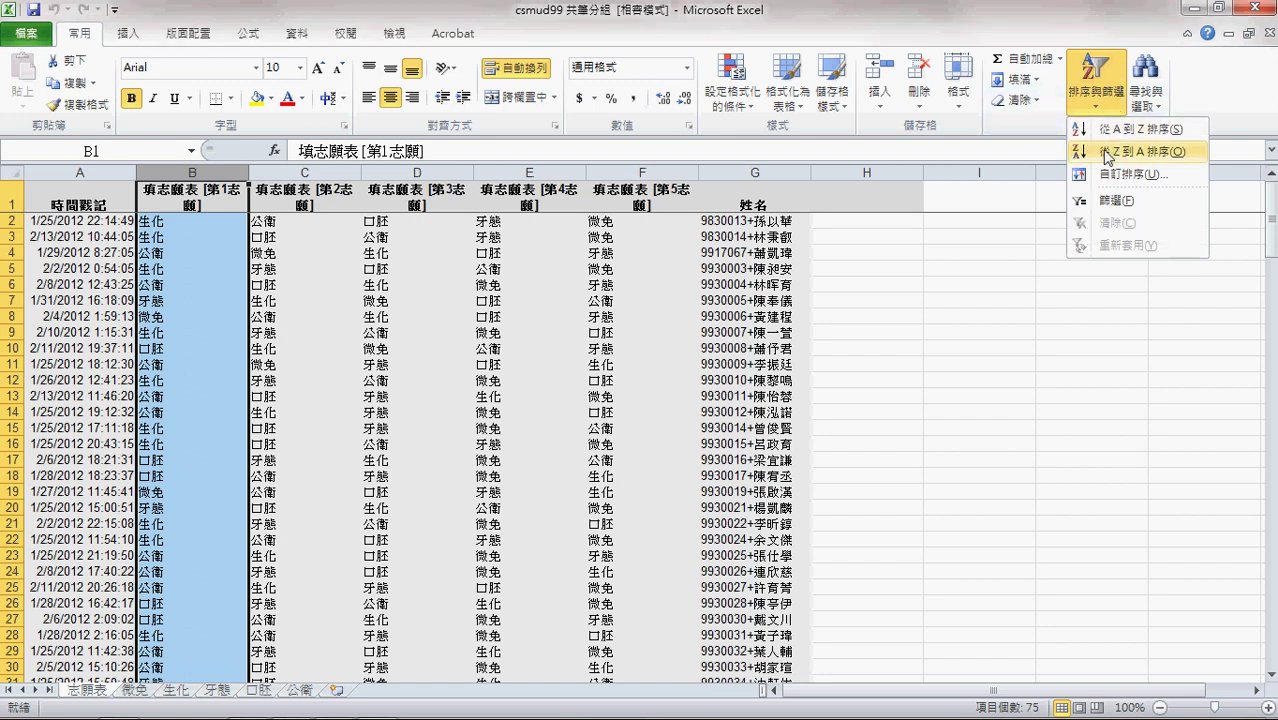
pyautogui.click(245, 200)
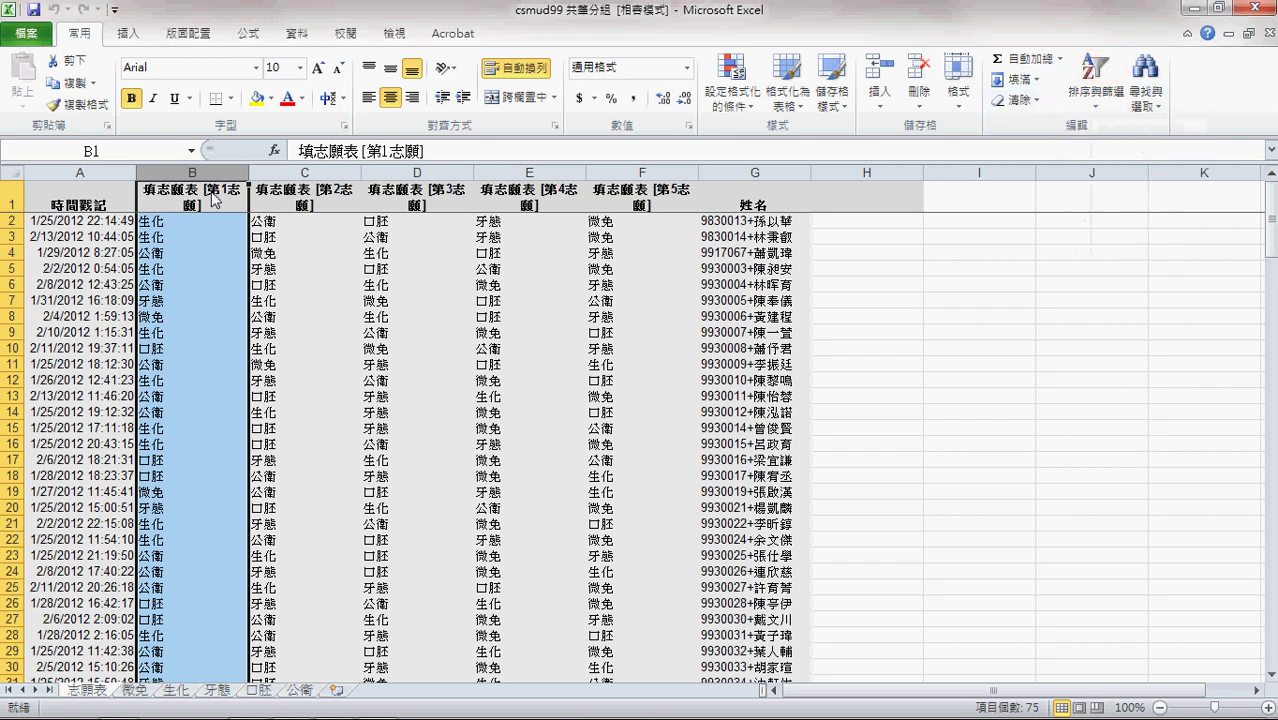
pyautogui.click(1096, 85)
pyautogui.click(1122, 152)
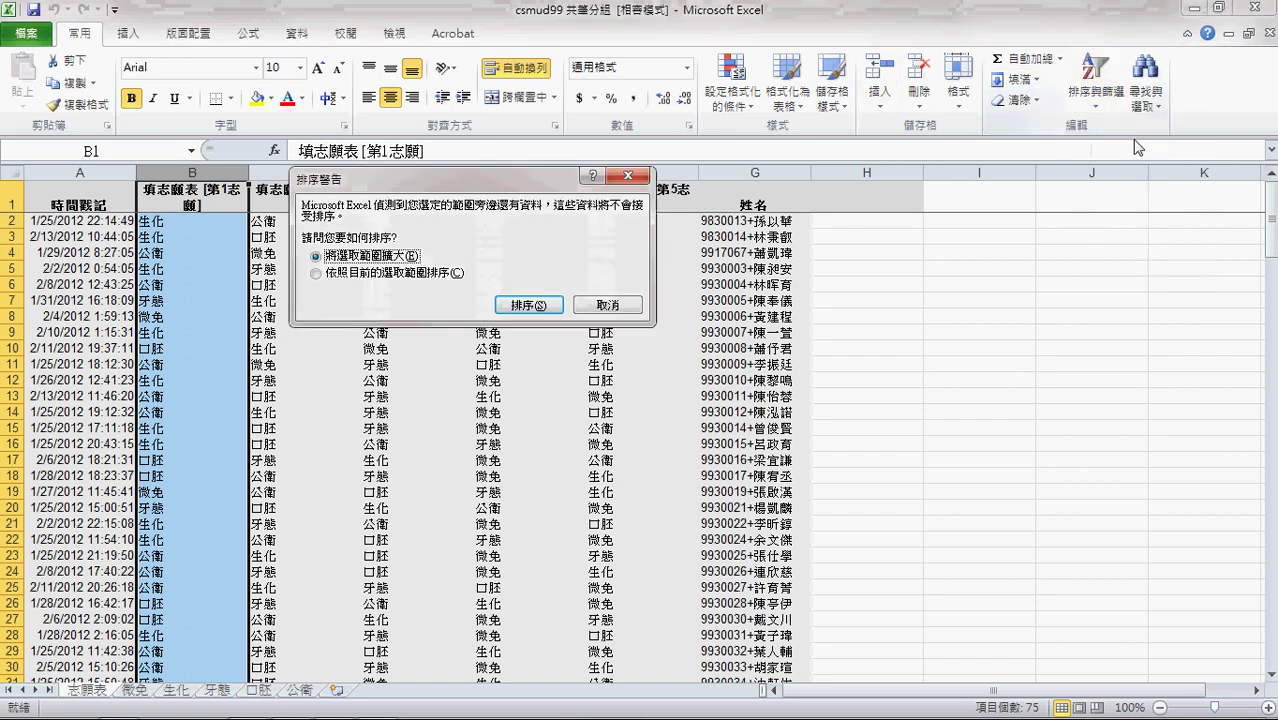
pyautogui.click(428, 300)
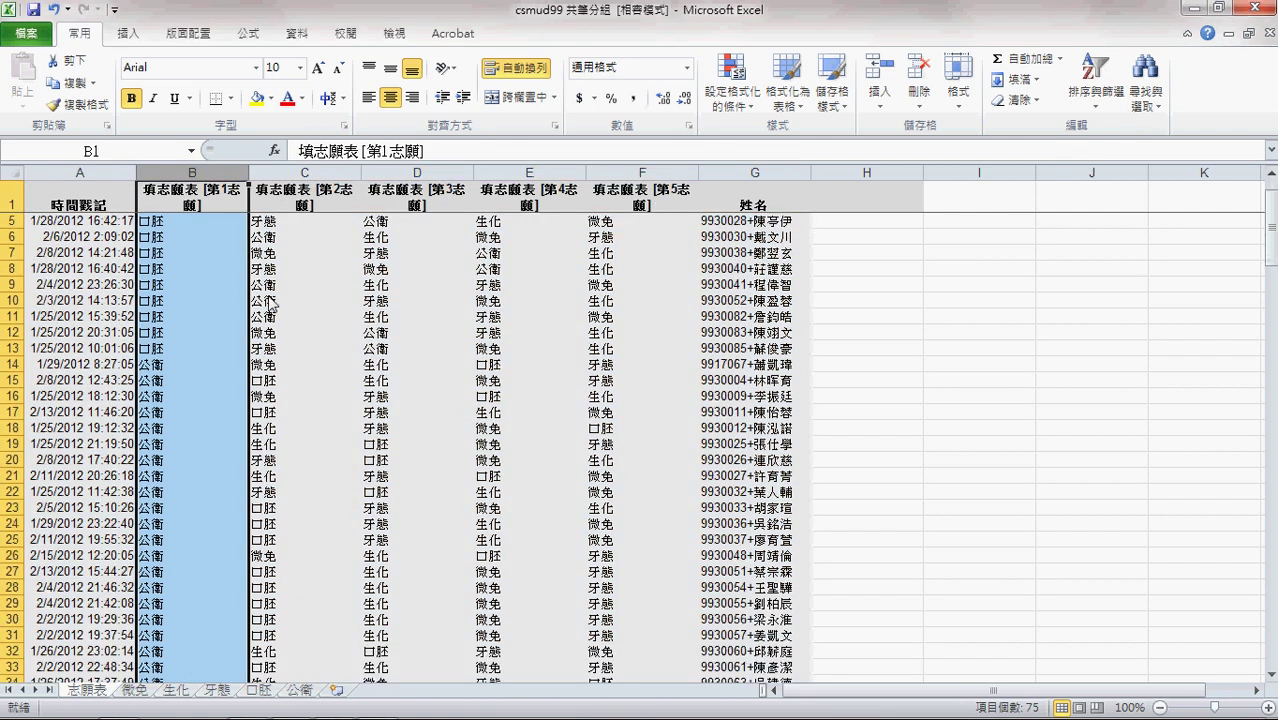
# Switch to Notepad++ and examine the headcounts per group in both notes, with and without group leaders
pyautogui.scroll(-18, 216, 290)
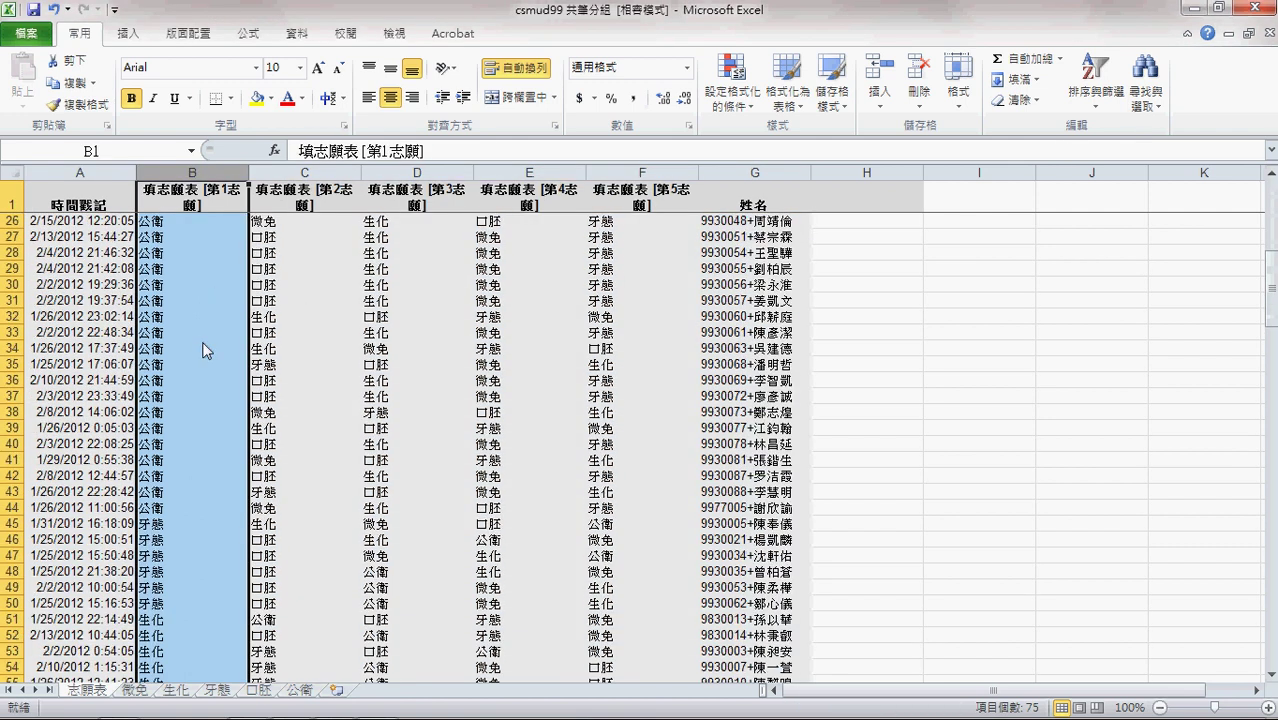
pyautogui.moveTo(341, 712)
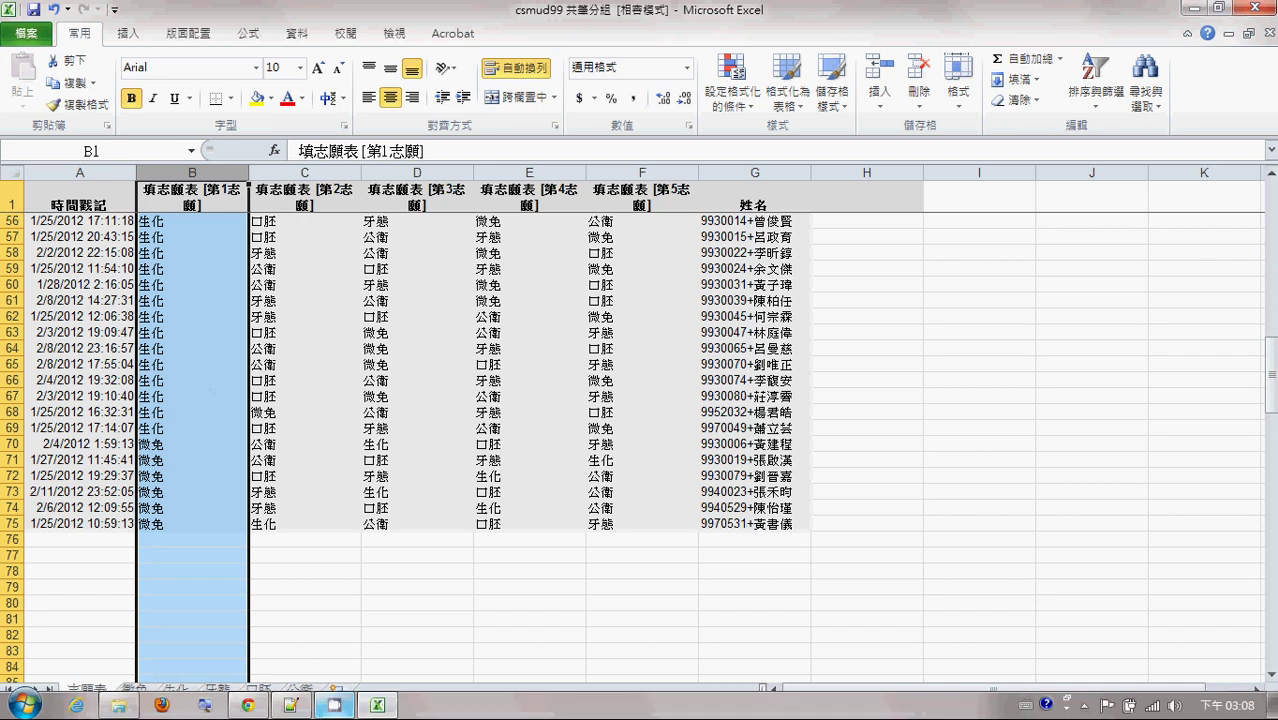
pyautogui.click(300, 706)
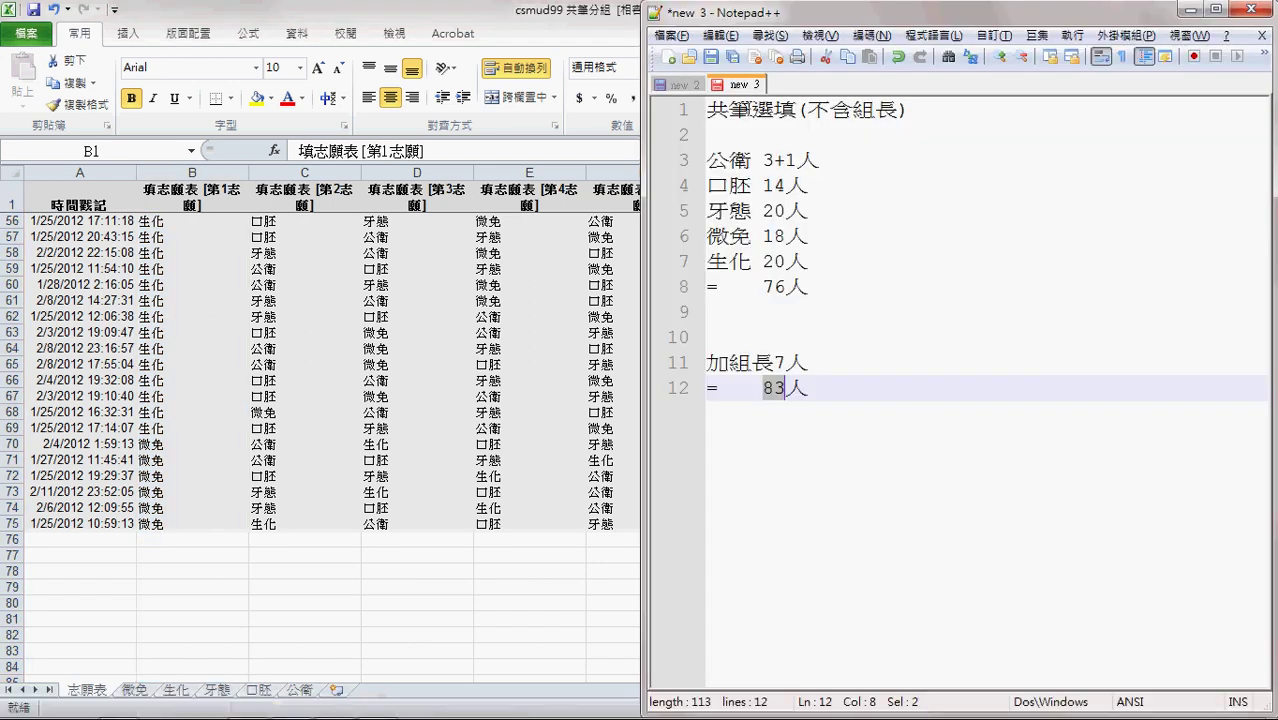
pyautogui.click(693, 89)
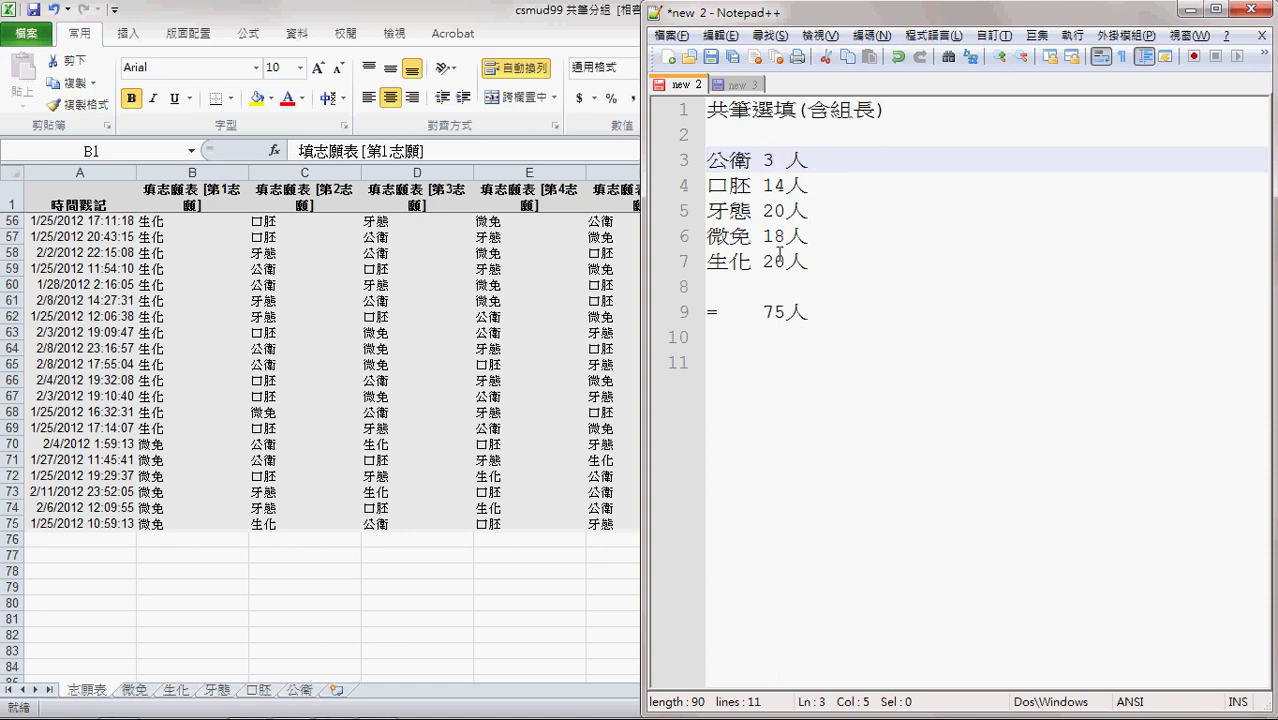
pyautogui.moveTo(785, 311); pyautogui.dragTo(762, 311)
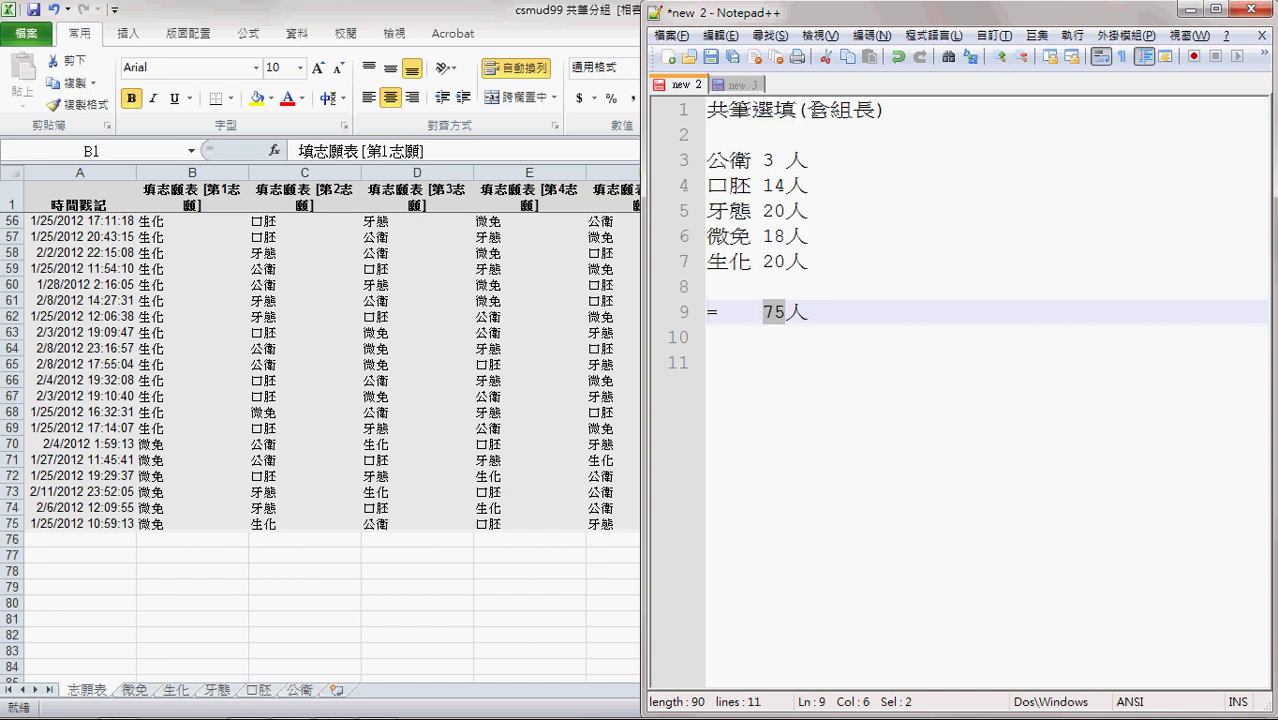
pyautogui.click(738, 86)
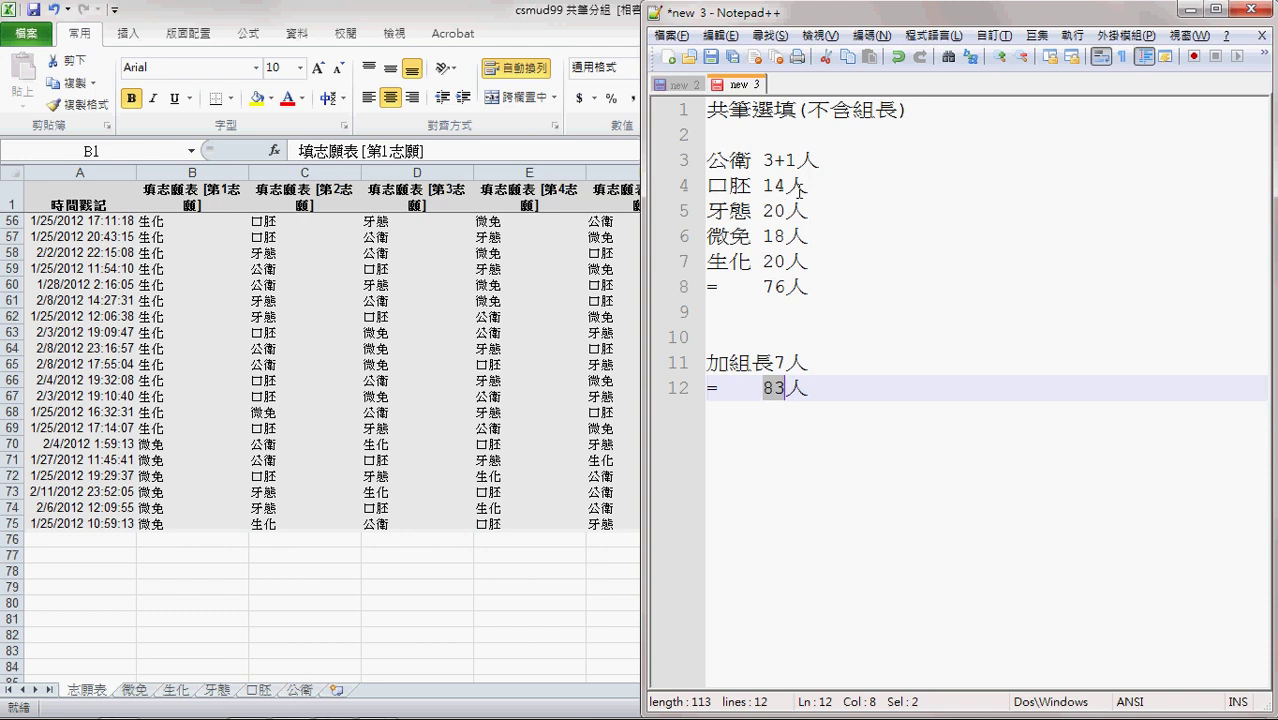
pyautogui.click(764, 186)
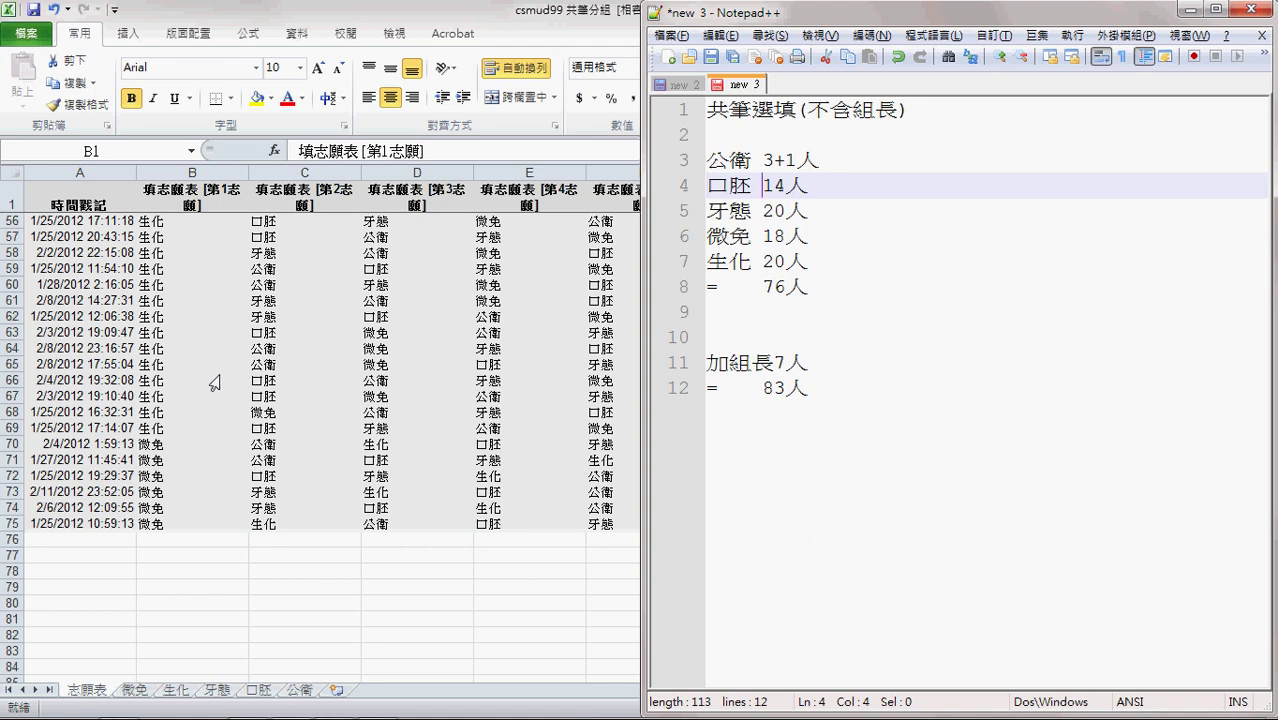
# Switch back to Excel and move the 口胚 first-choice rows 2 to 13 from 志願表 to the 口胚 sheet, starting at A1
pyautogui.click(251, 345)
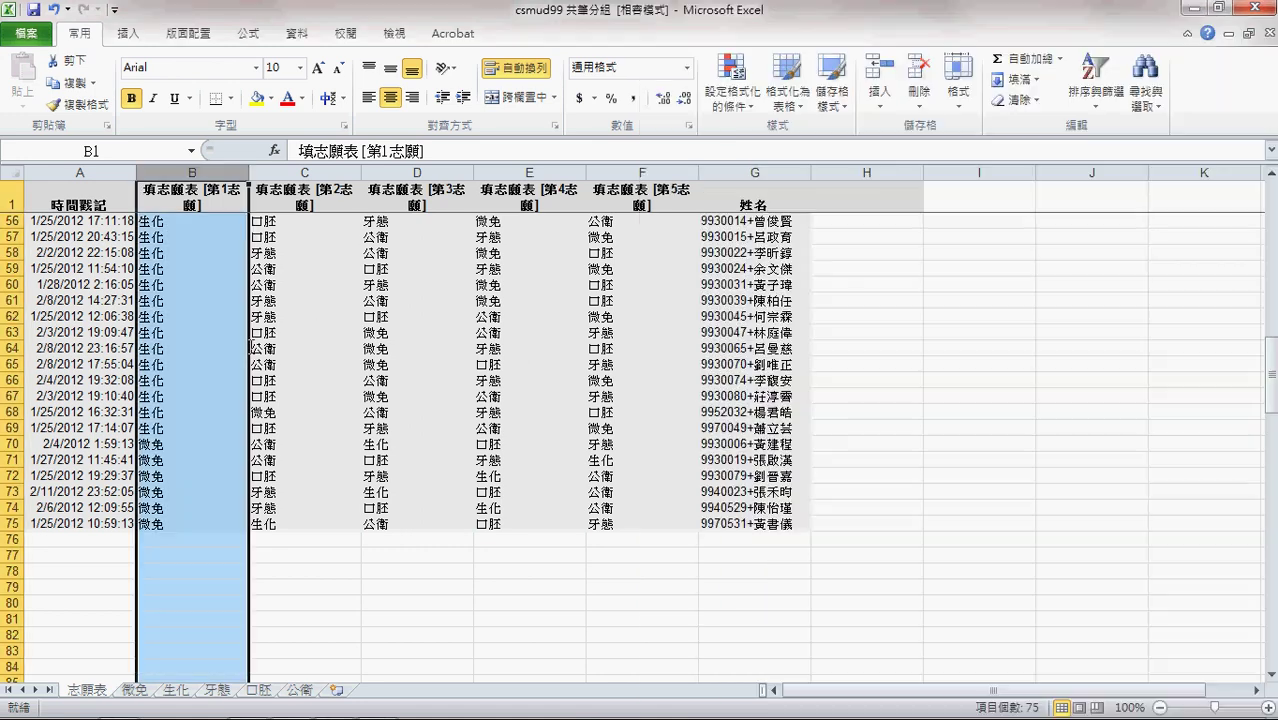
pyautogui.scroll(18, 251, 345)
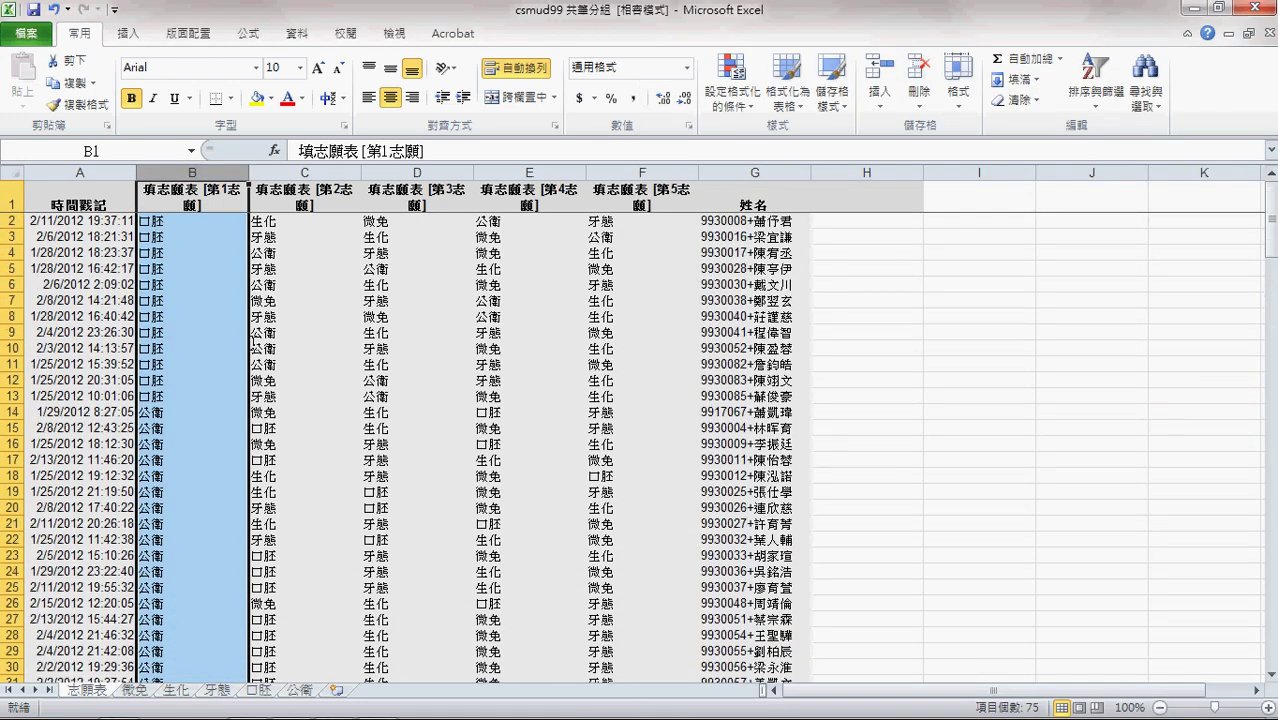
pyautogui.click(13, 221)
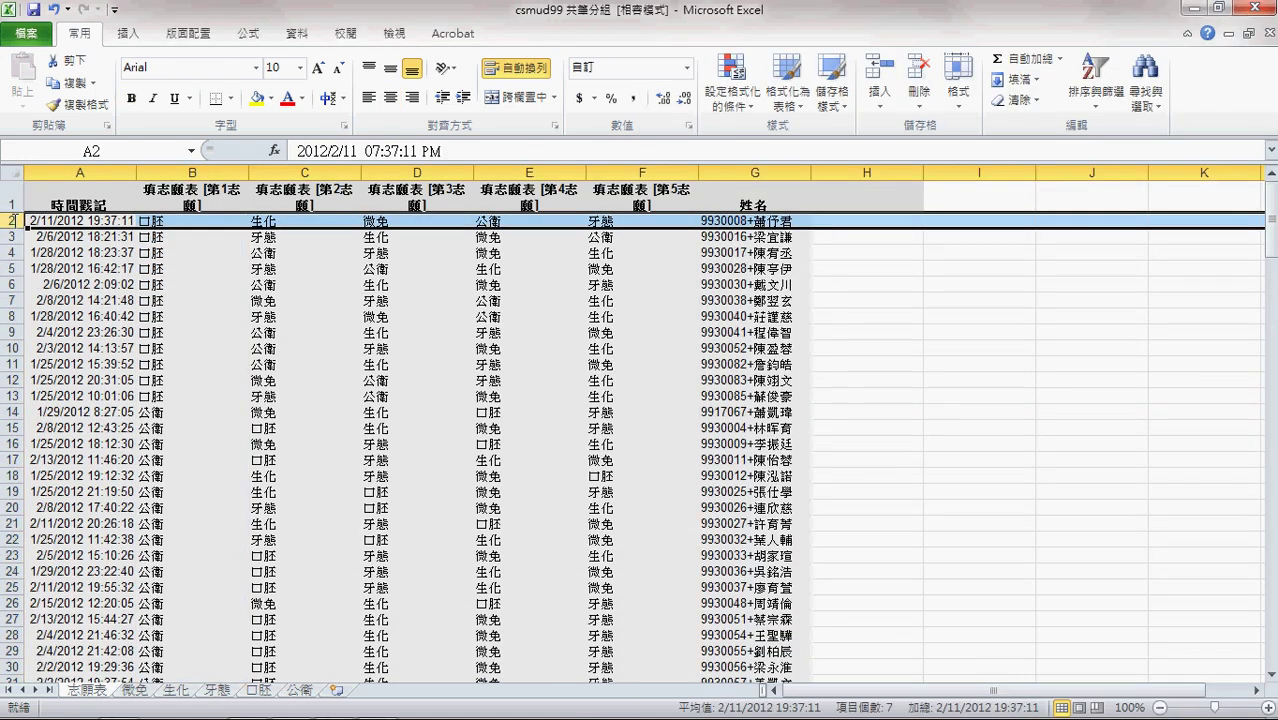
pyautogui.keyDown('shift'); pyautogui.click(22, 396); pyautogui.keyUp('shift')
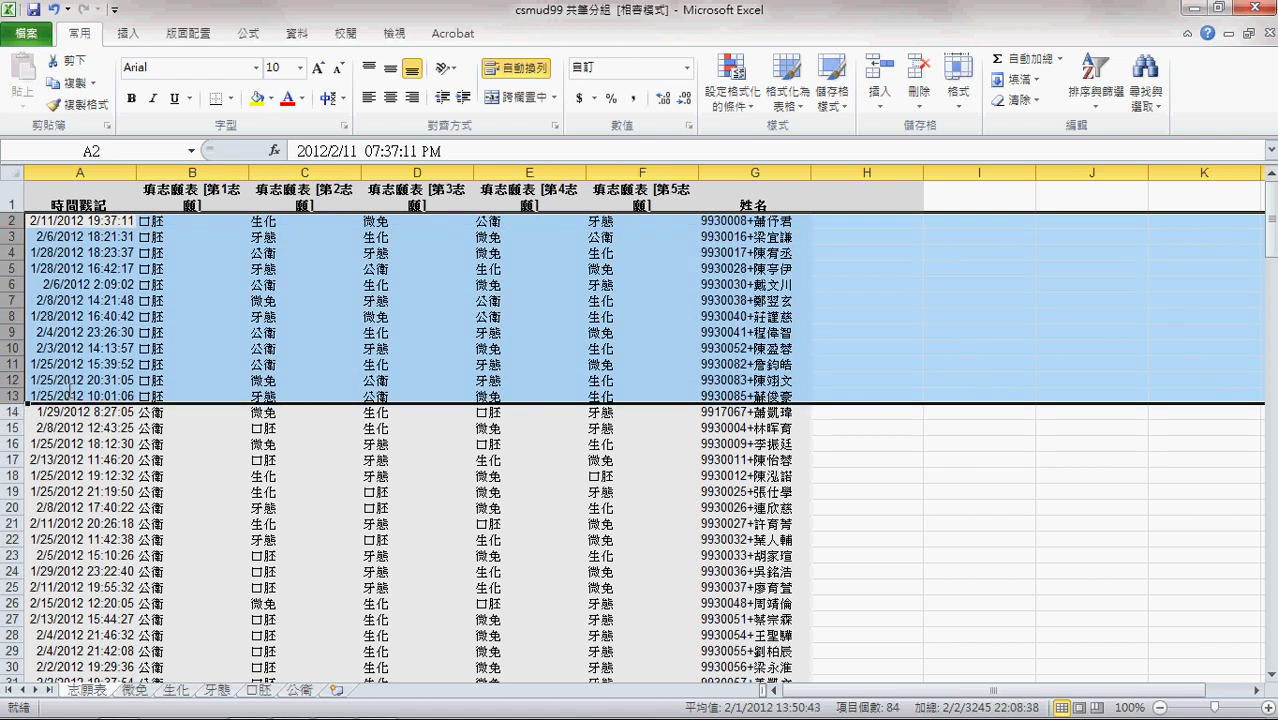
pyautogui.hotkey('ctrl', 'c')
pyautogui.click(258, 690)
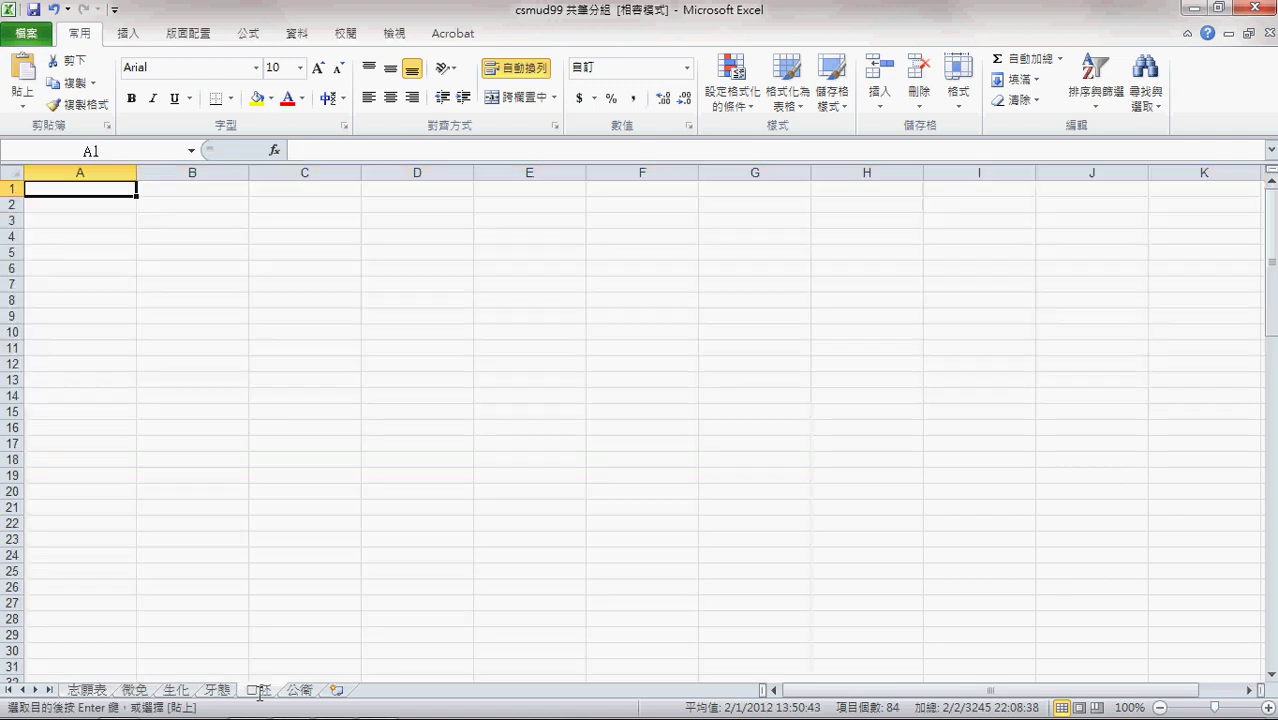
pyautogui.press('Return')
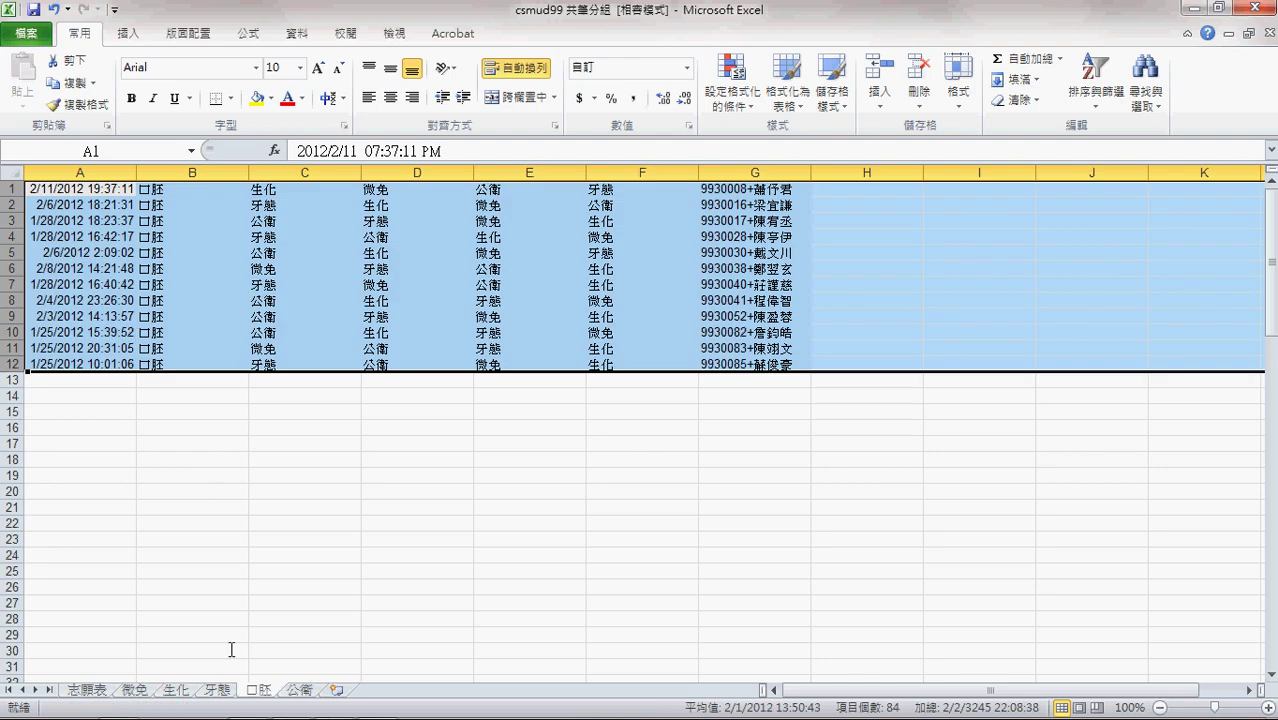
# Move the 牙態 first-choice rows 45 to 50 from 志願表 to the 牙態 sheet, starting at A1
pyautogui.click(92, 690)
pyautogui.scroll(-11, 172, 397)
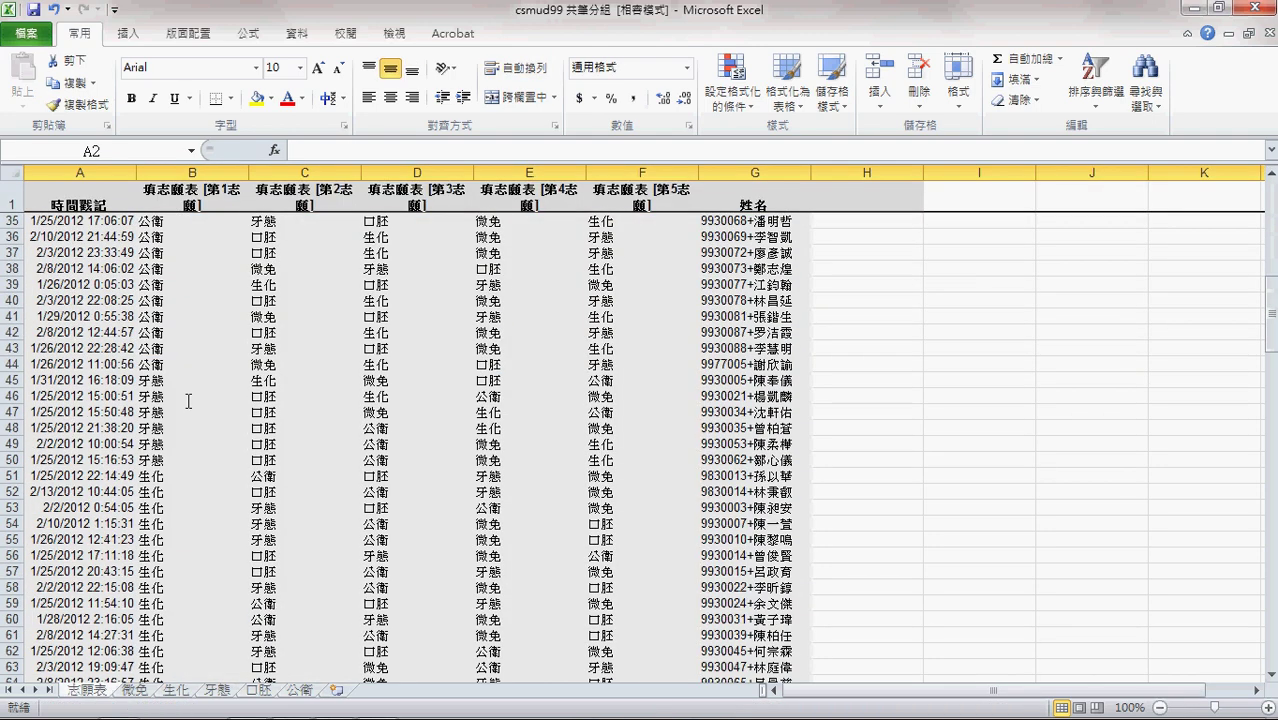
pyautogui.click(14, 381)
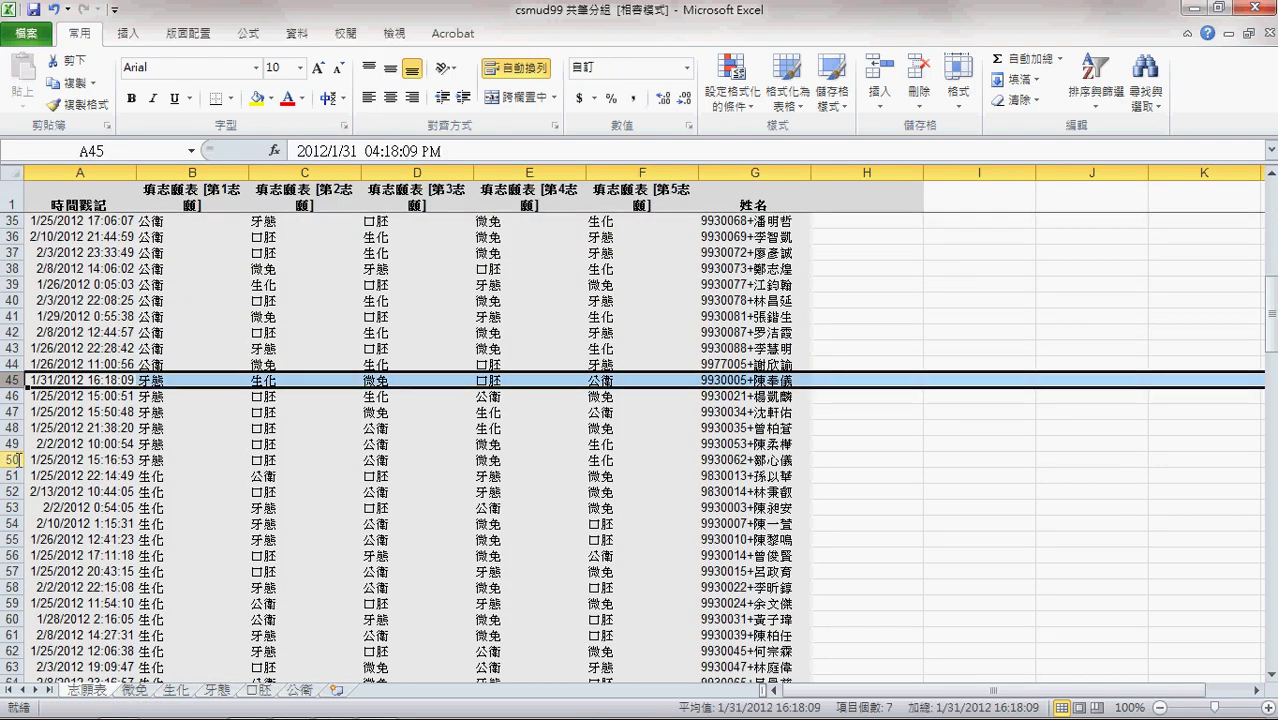
pyautogui.keyDown('shift'); pyautogui.click(17, 460); pyautogui.keyUp('shift')
pyautogui.hotkey('ctrl', 'c')
pyautogui.click(217, 690)
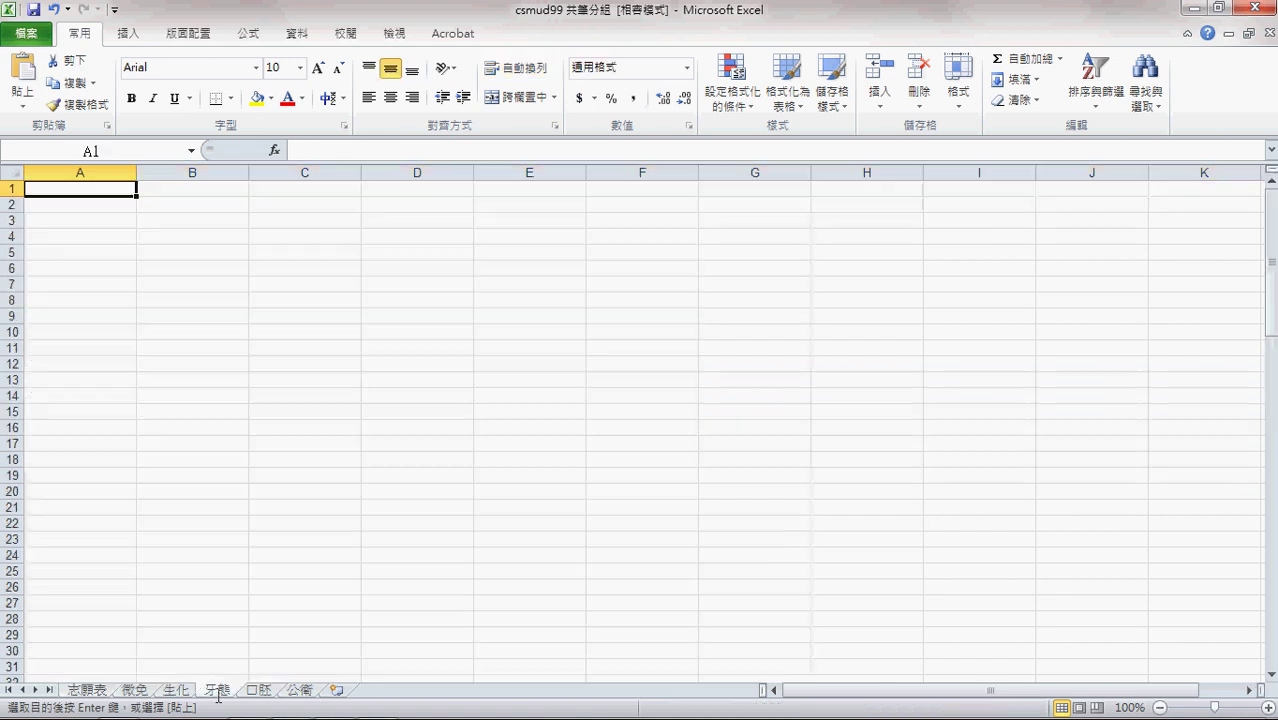
pyautogui.press('Return')
# Move the 生化 first-choice rows 51 to 69 from 志願表 to the 生化 sheet, starting at A1
pyautogui.click(88, 690)
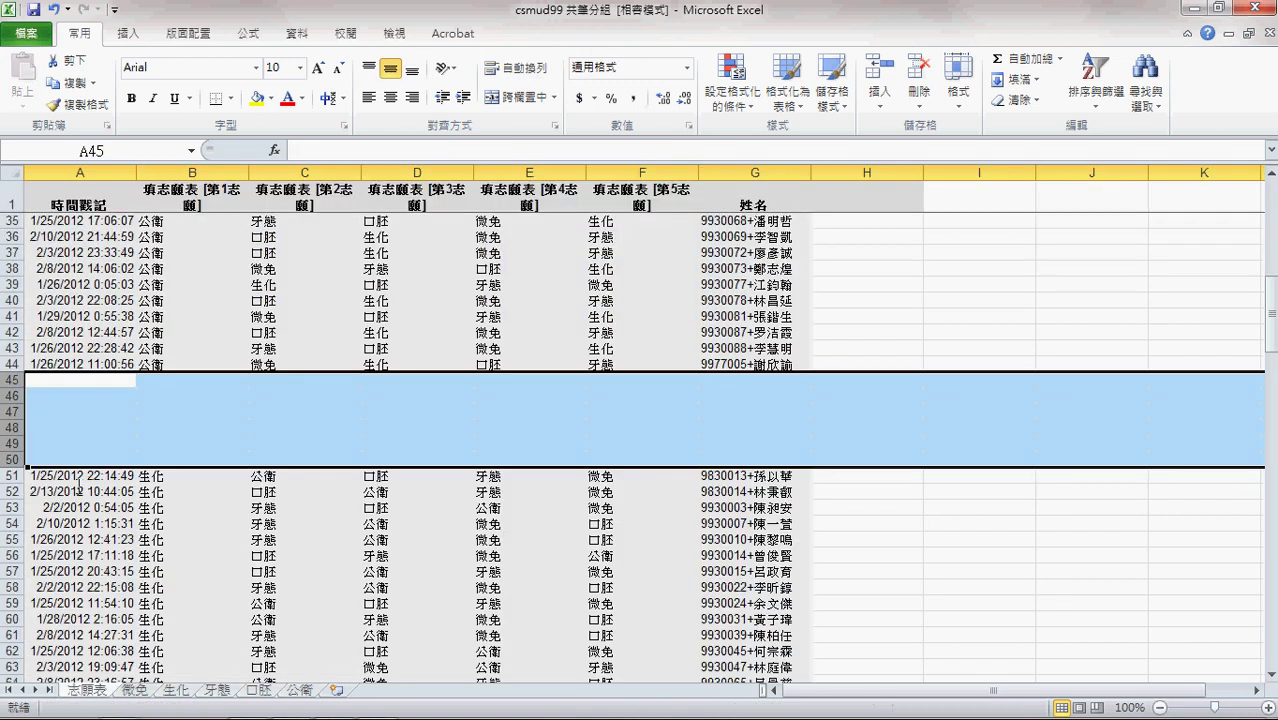
pyautogui.click(10, 477)
pyautogui.scroll(-6, 12, 478)
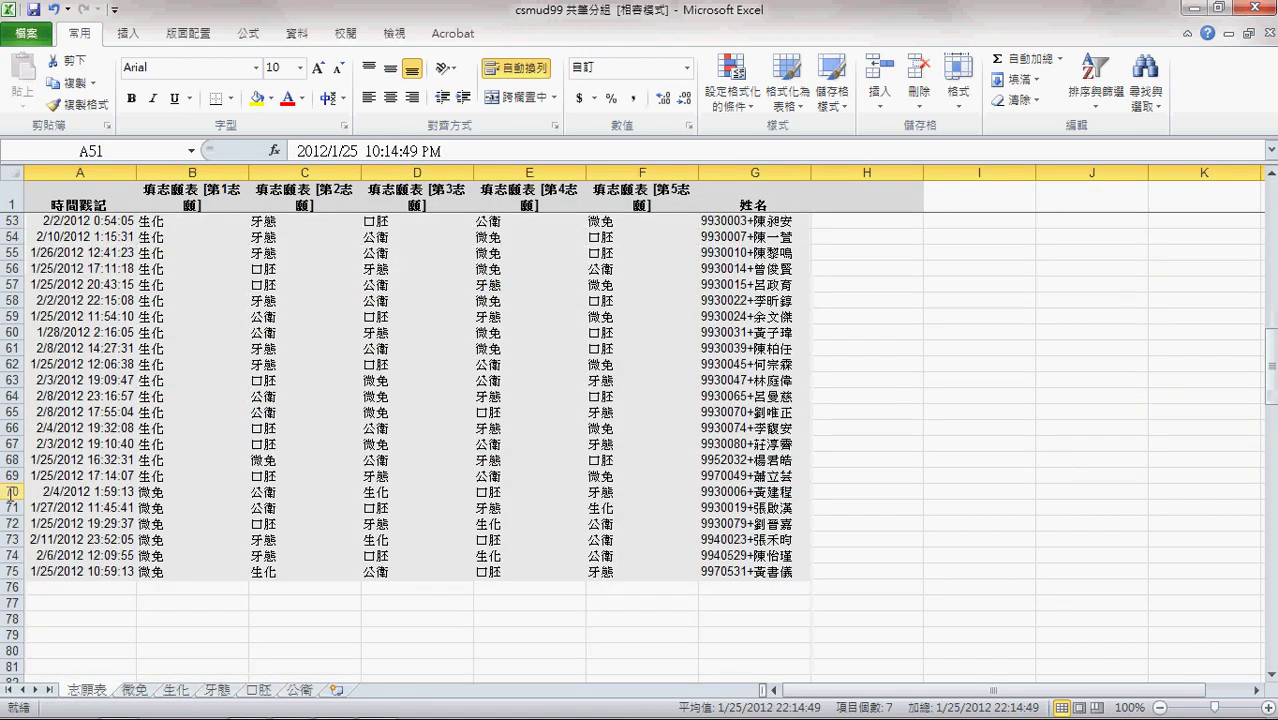
pyautogui.keyDown('shift'); pyautogui.click(12, 477); pyautogui.keyUp('shift')
pyautogui.hotkey('ctrl', 'c')
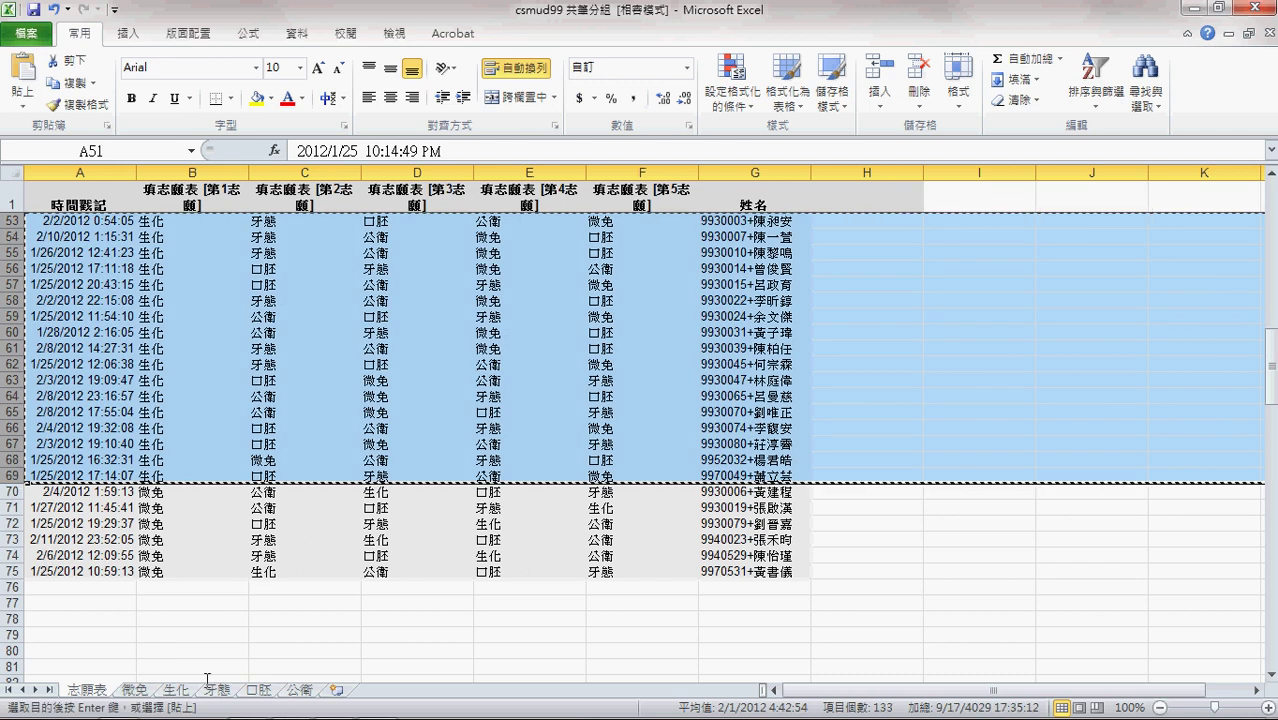
pyautogui.click(175, 690)
pyautogui.press('Return')
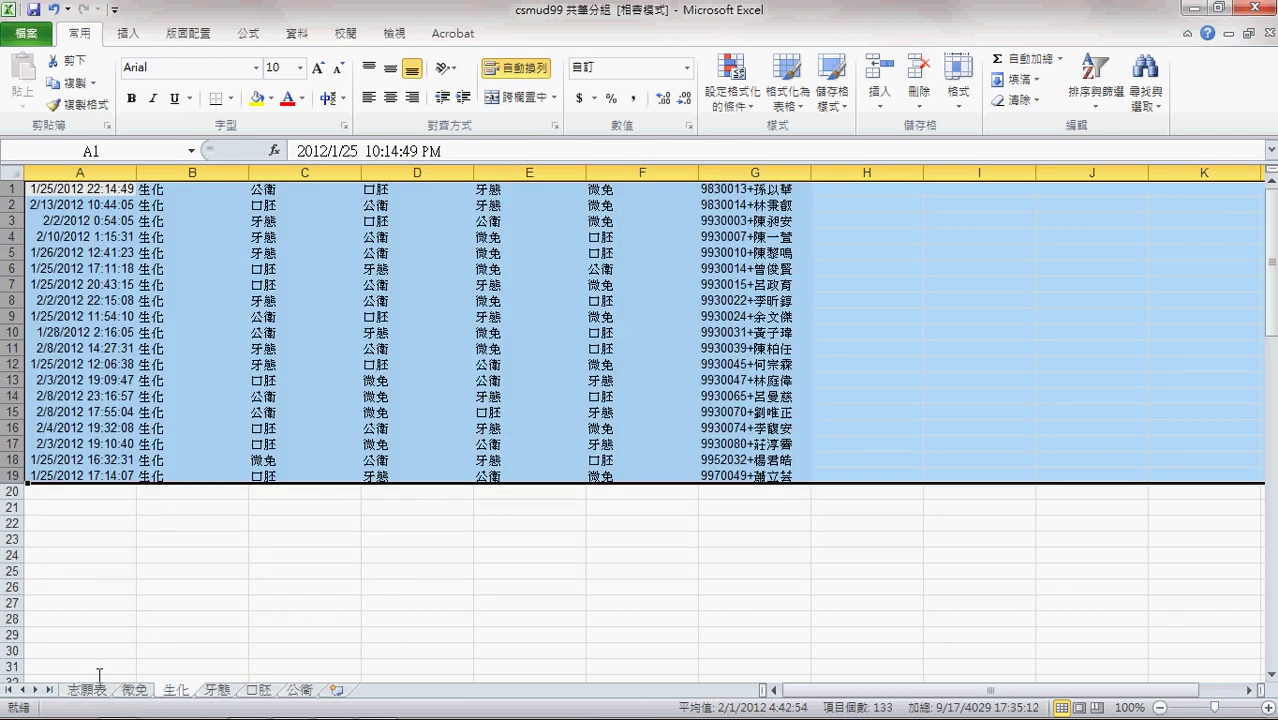
# Move the 微免 first-choice rows 70 to 75 from 志願表 to cell A1 of the 微免 sheet and return to 志願表
pyautogui.click(90, 690)
pyautogui.click(12, 491)
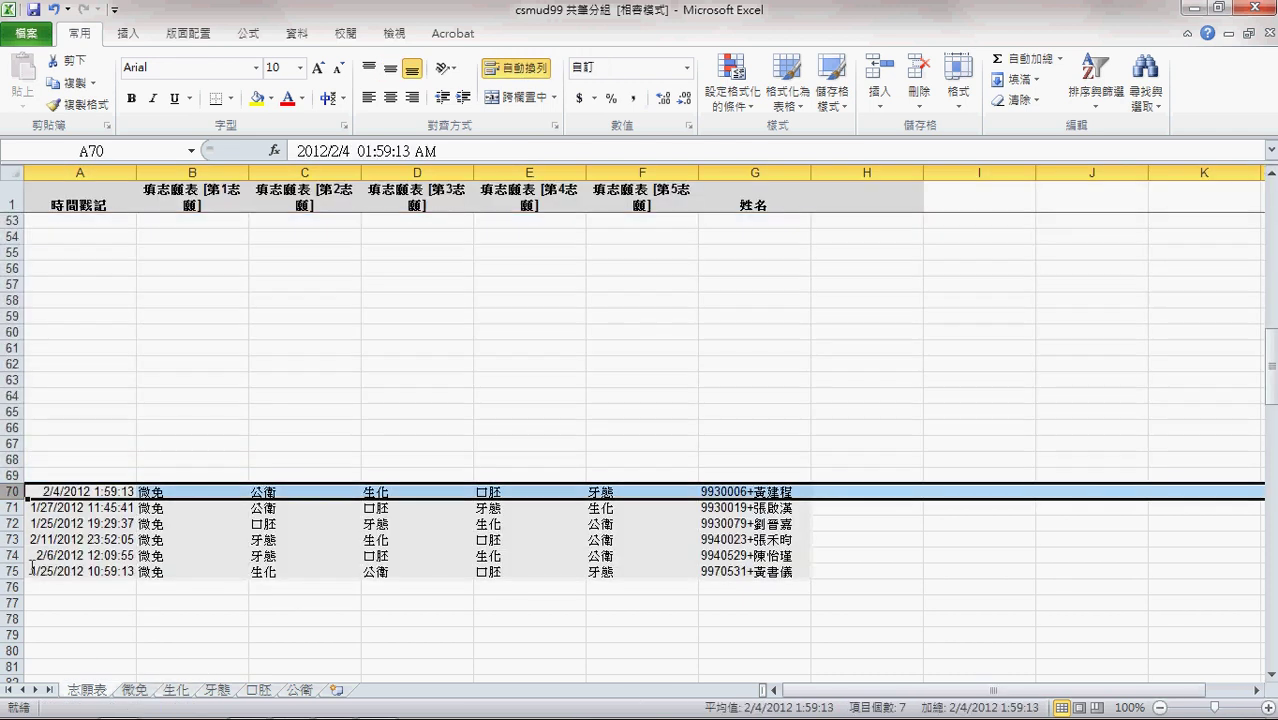
pyautogui.click(14, 571)
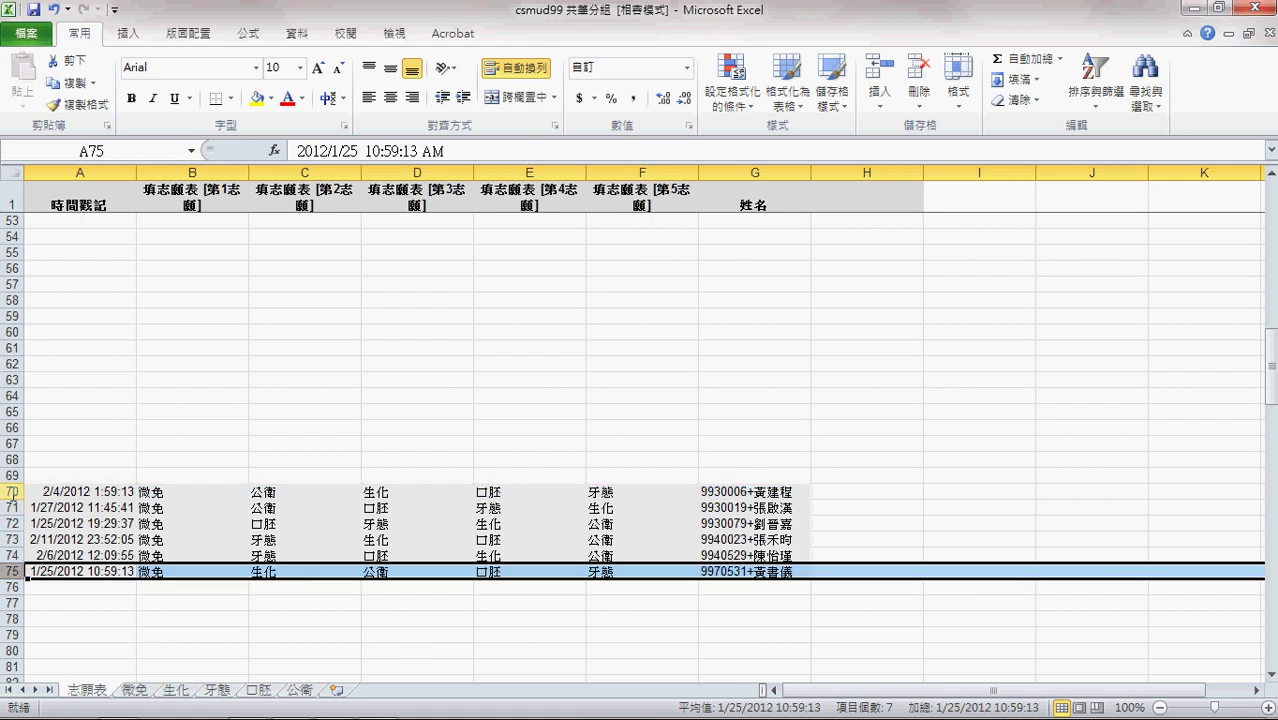
pyautogui.moveTo(12, 491); pyautogui.dragTo(12, 491)
pyautogui.hotkey('ctrl', 'c')
pyautogui.click(134, 690)
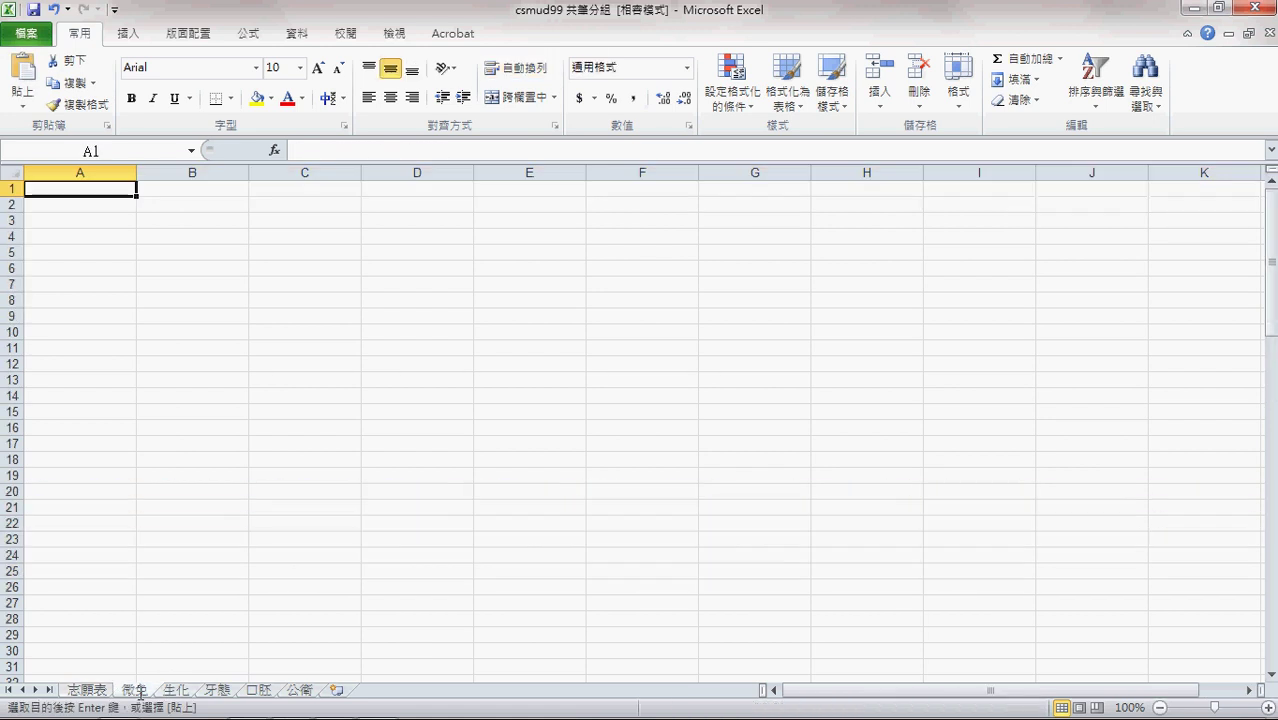
pyautogui.press('Return')
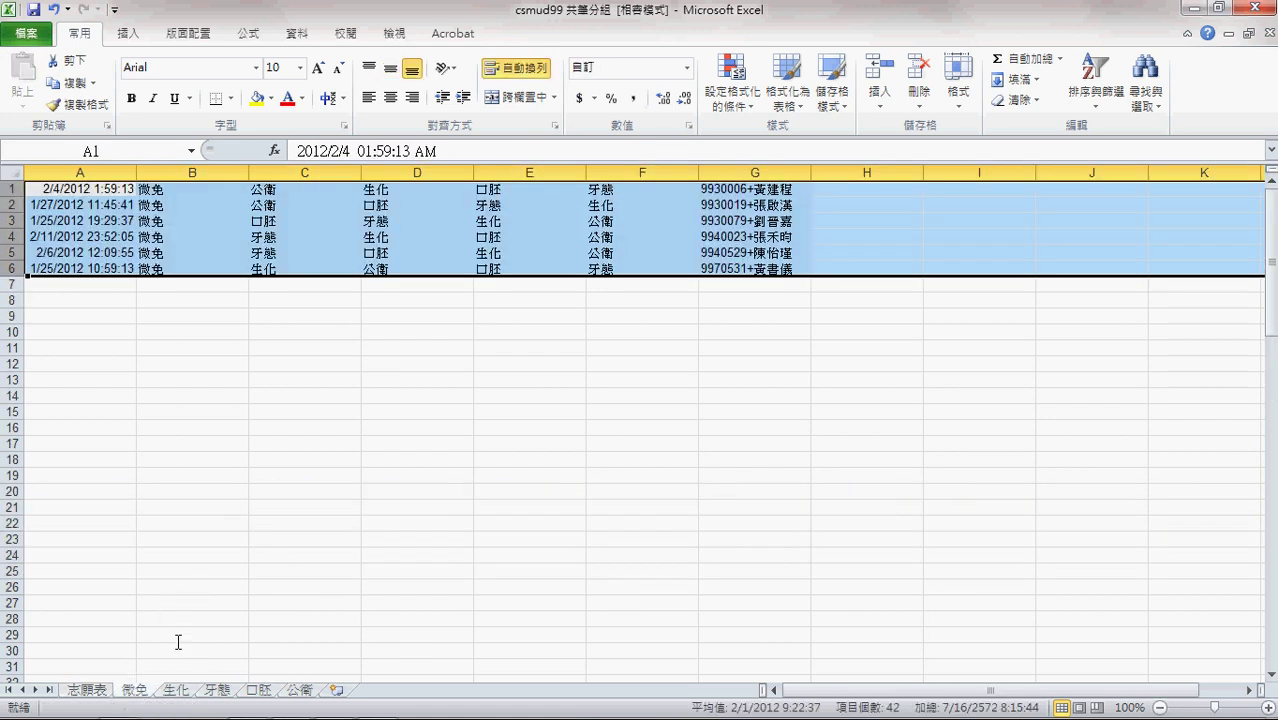
pyautogui.click(90, 691)
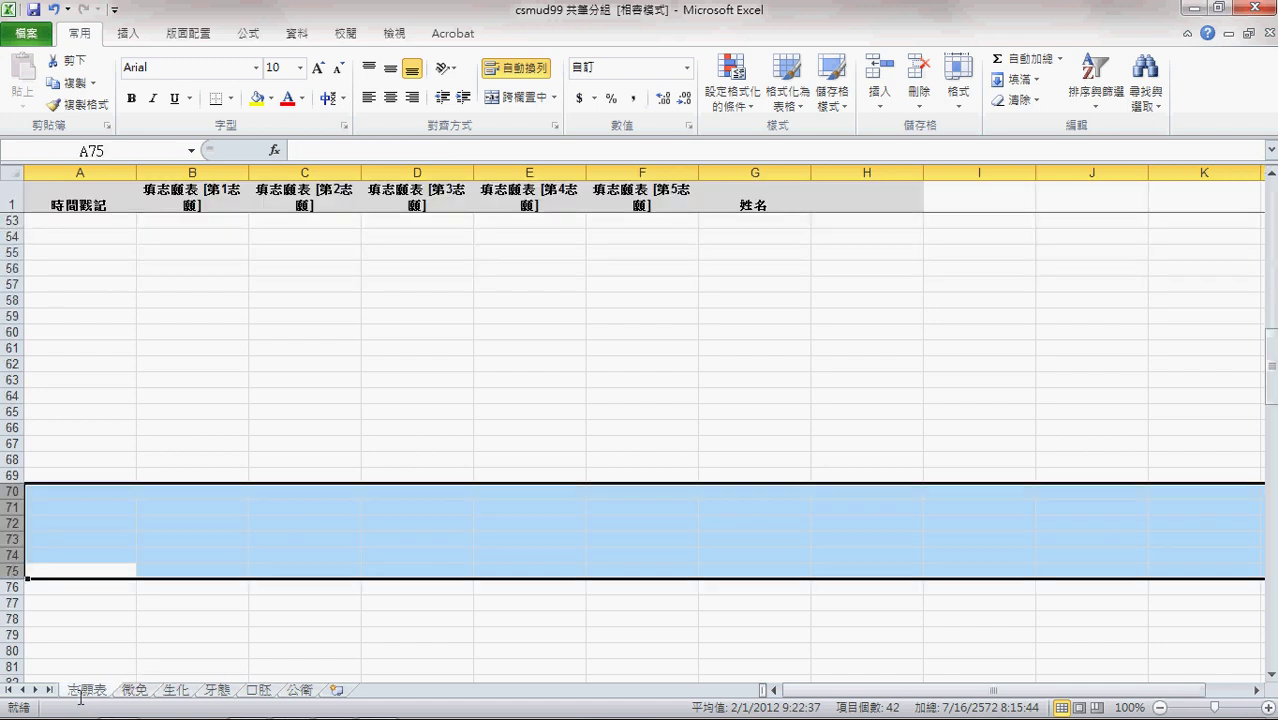
pyautogui.scroll(15, 168, 505)
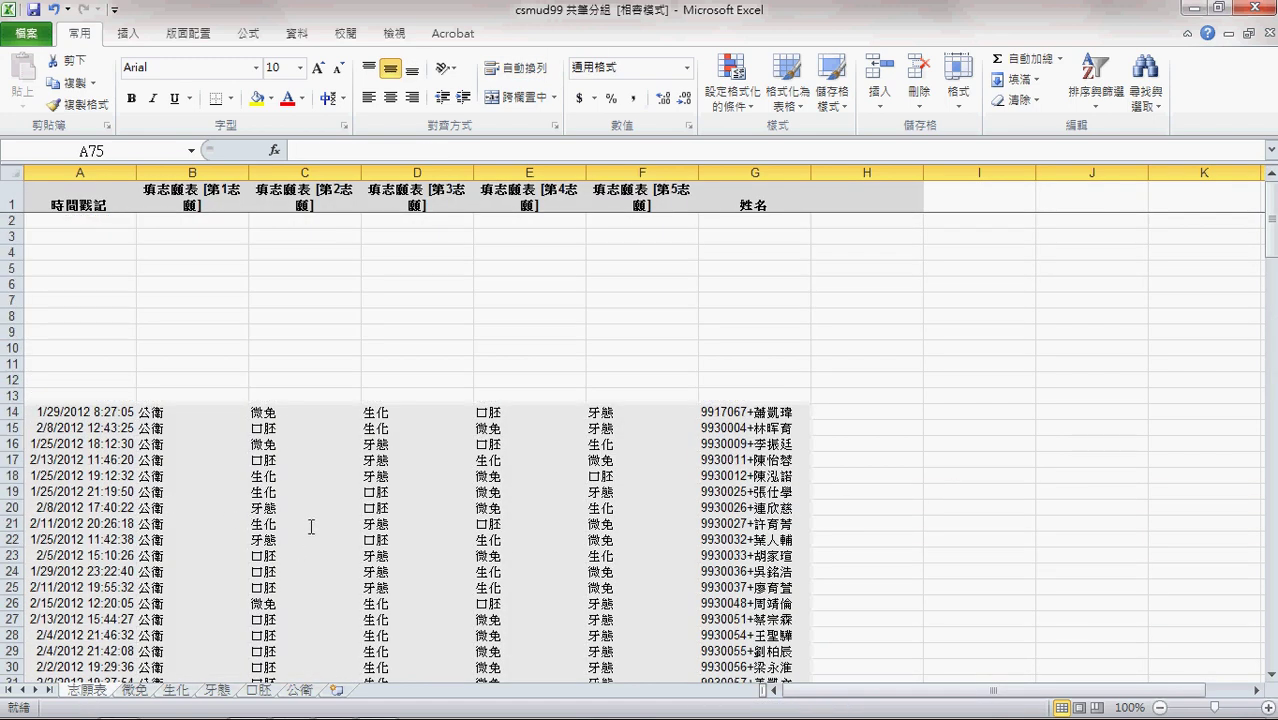
# Enter =rand() in H14 of 志願表 and fill it down column H beside all the 公衛 first-choice rows
pyautogui.click(886, 411)
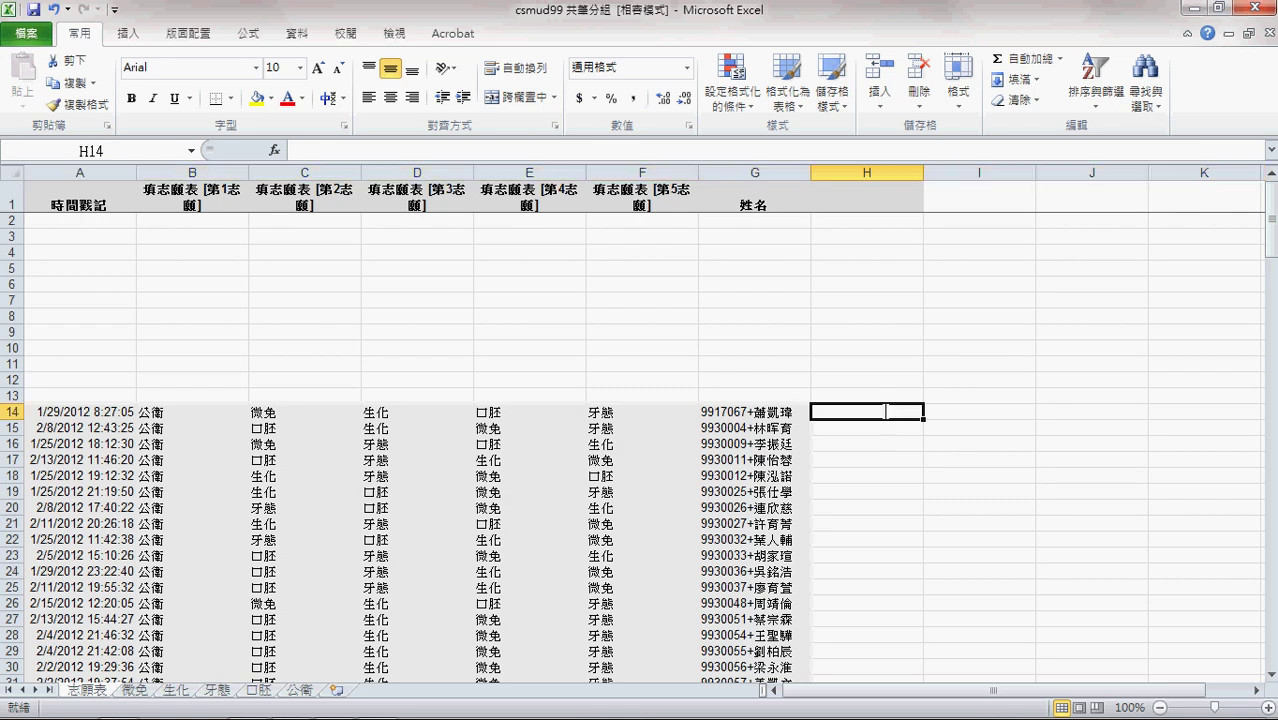
pyautogui.write('=')
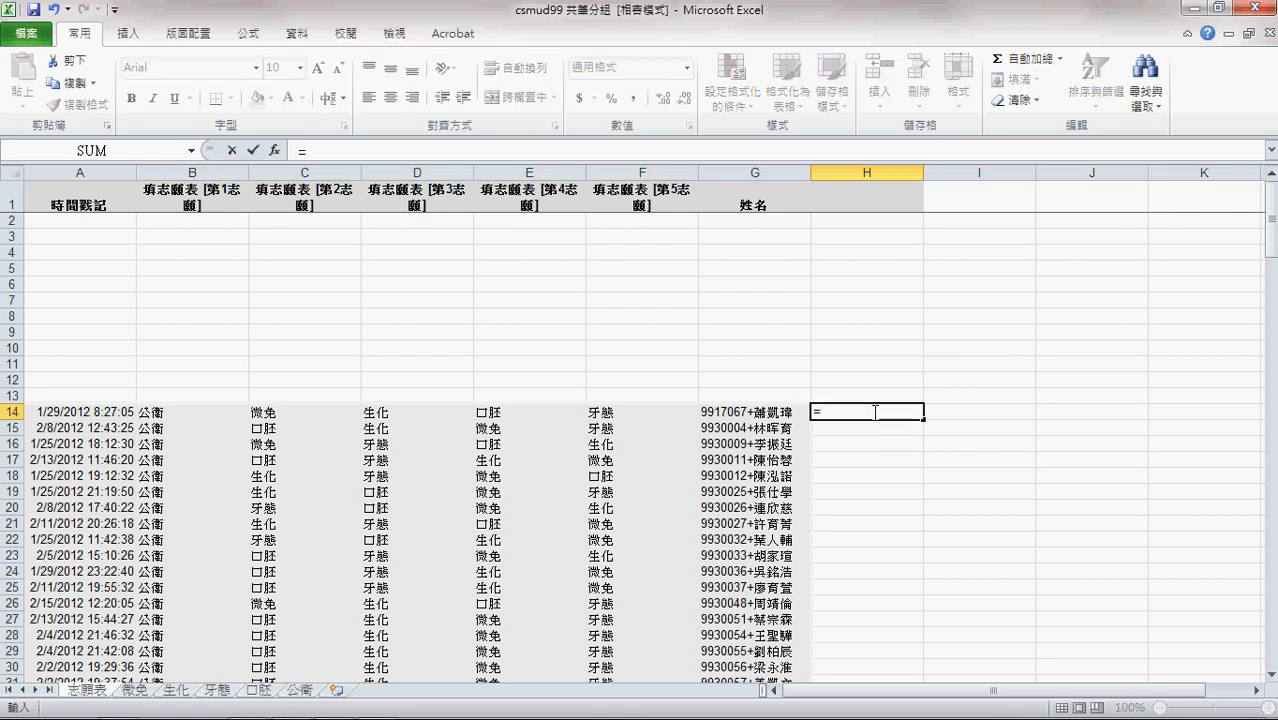
pyautogui.write('rand()')
pyautogui.press('Return')
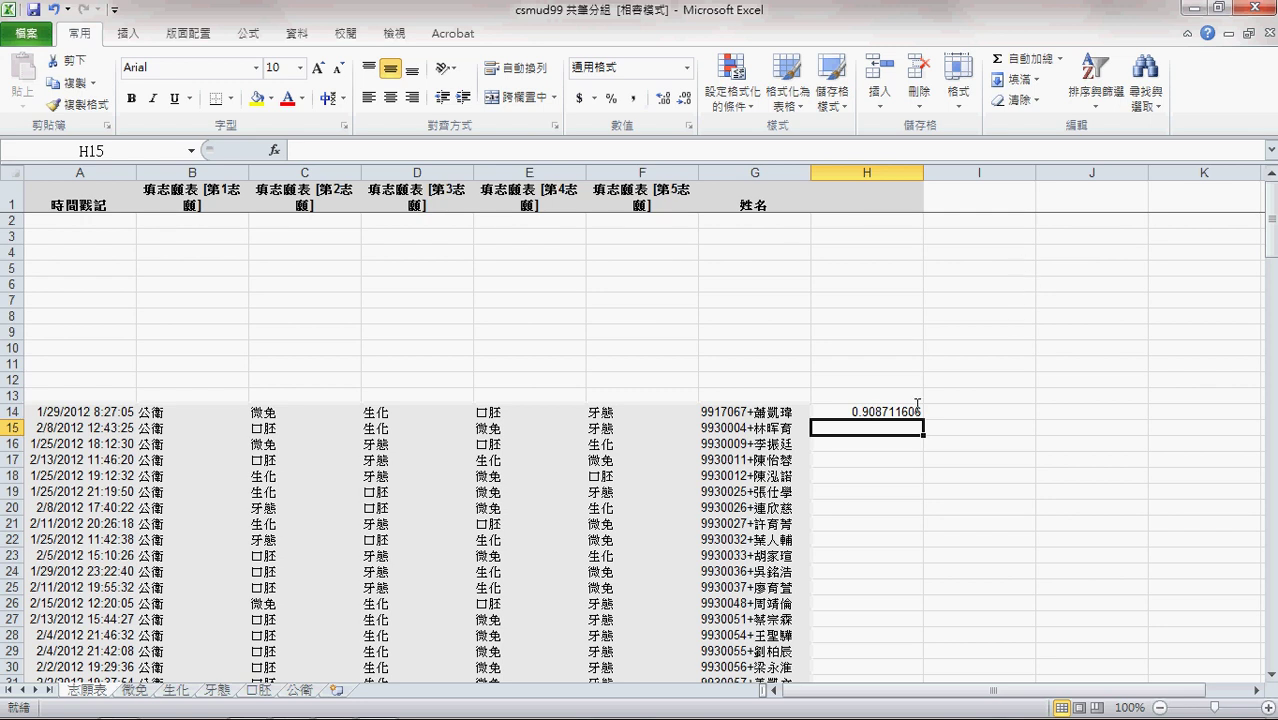
pyautogui.click(917, 410)
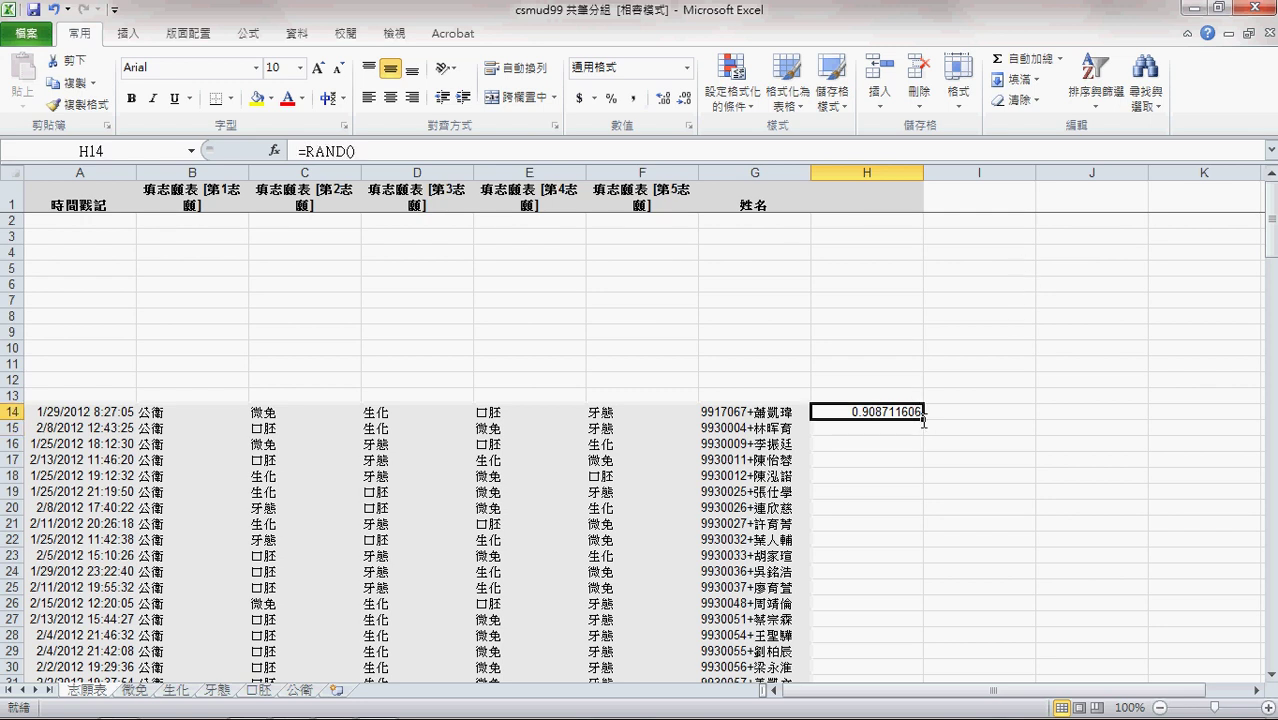
pyautogui.doubleClick(923, 418)
# Copy the random-number formulas in column H and paste them back in place as fixed values
pyautogui.rightClick(880, 412)
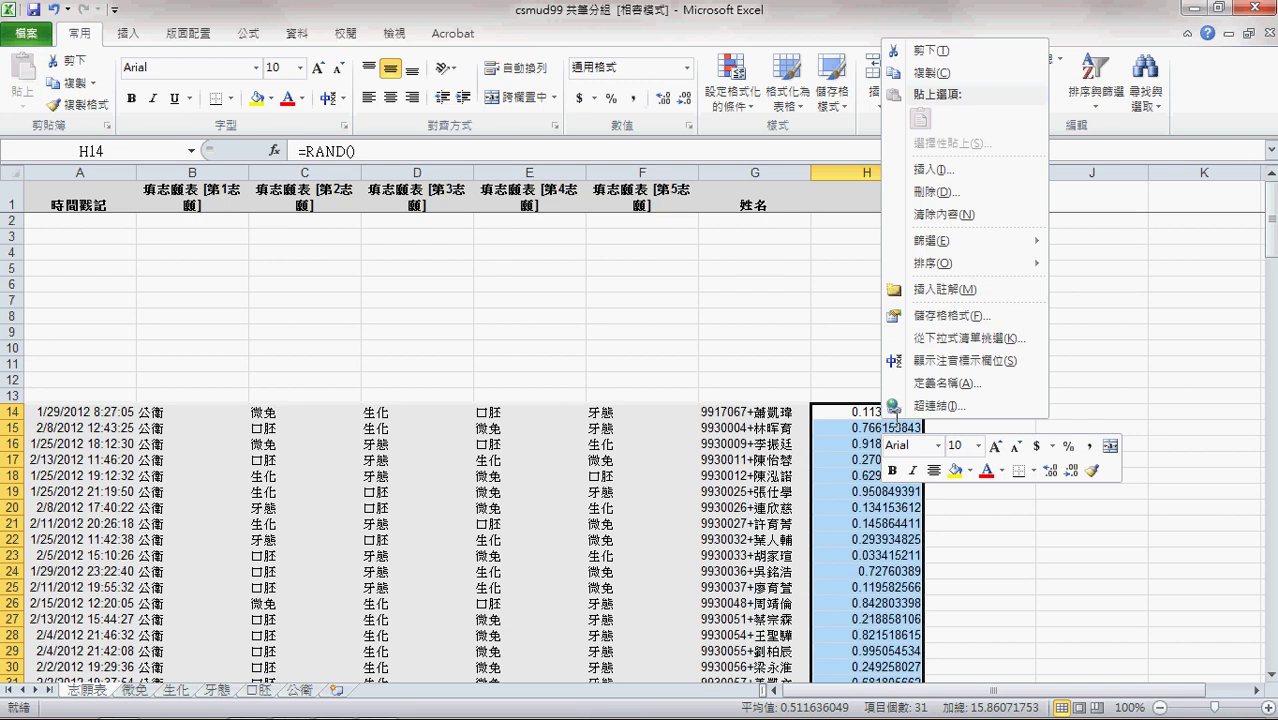
pyautogui.click(937, 72)
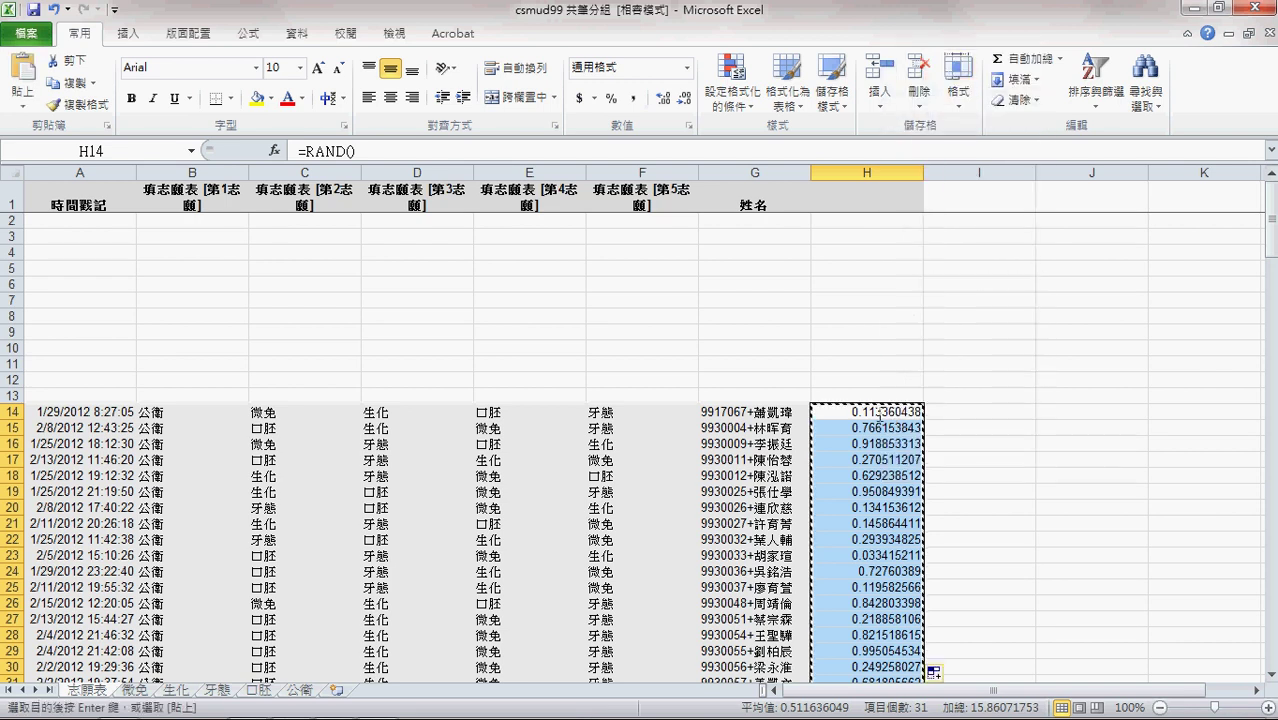
pyautogui.rightClick(880, 410)
pyautogui.click(946, 113)
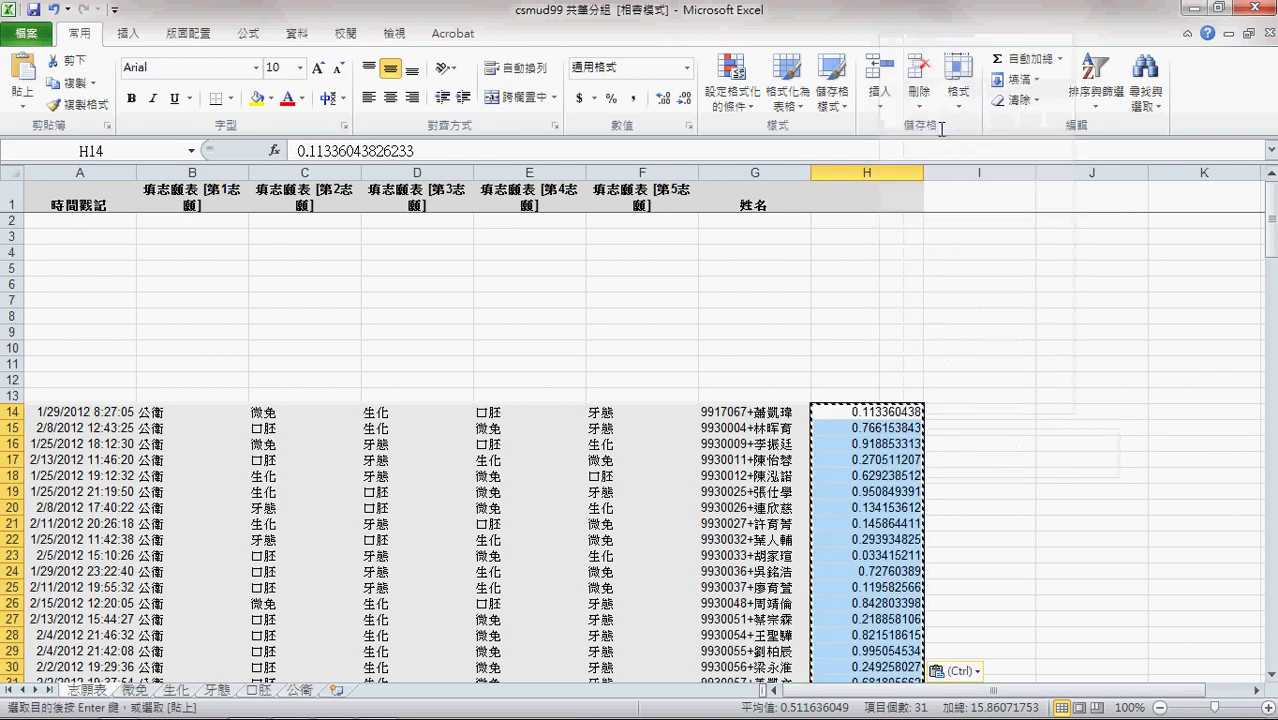
# Sort the 公衛 first-choice rows by their random numbers from smallest to largest, keeping each row's data together
pyautogui.click(1096, 88)
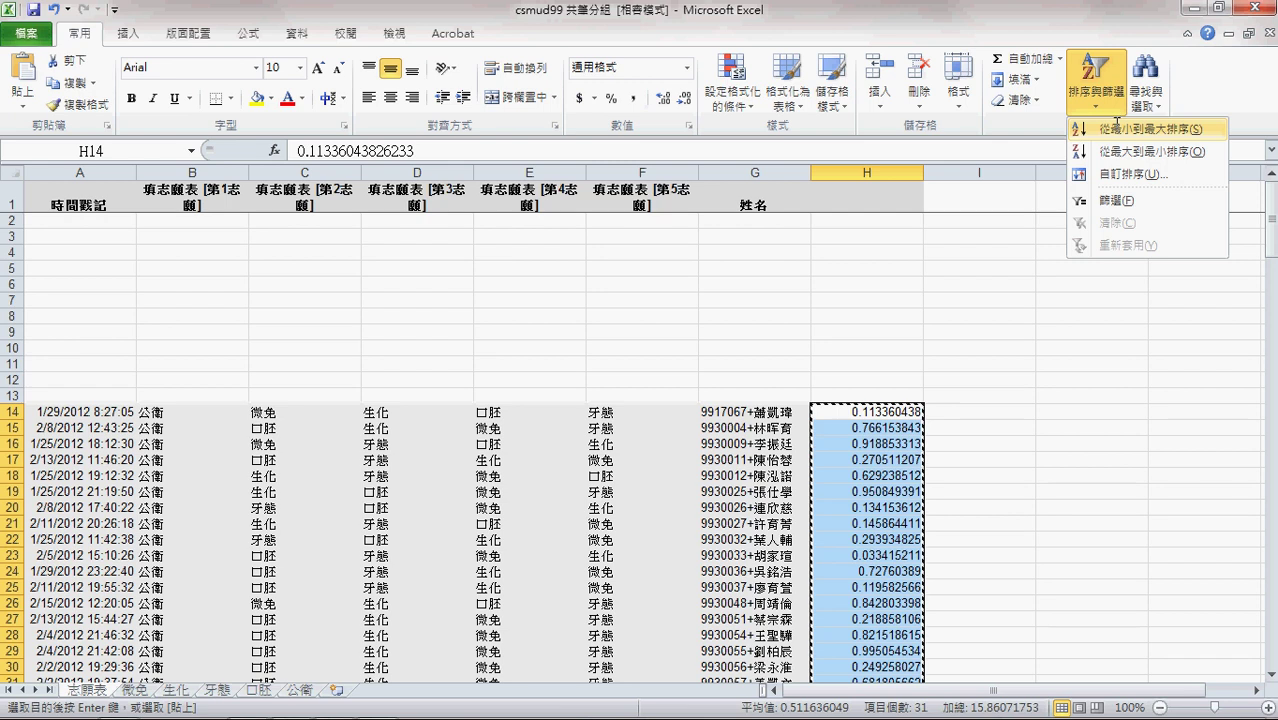
pyautogui.click(1116, 126)
pyautogui.click(524, 320)
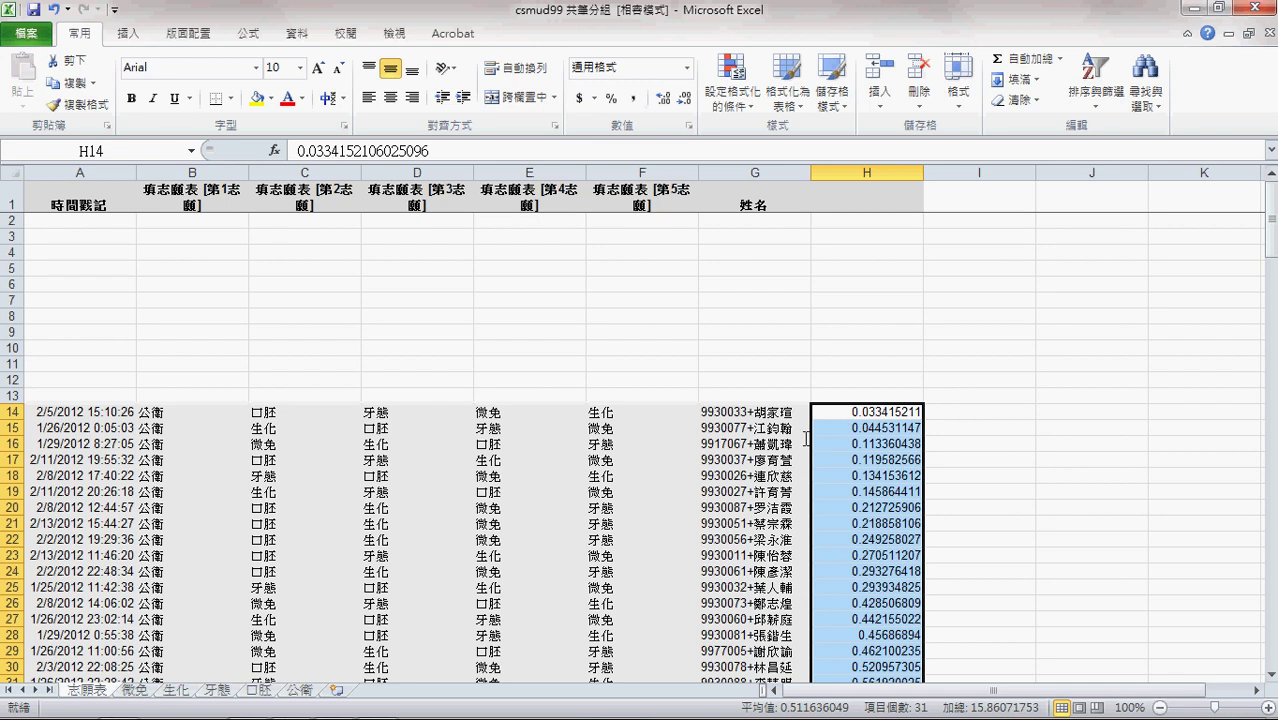
# Move the first four randomly ordered 公衛 rows, 14 to 17, from 志願表 to the 公衛 sheet, starting at A1
pyautogui.click(14, 411)
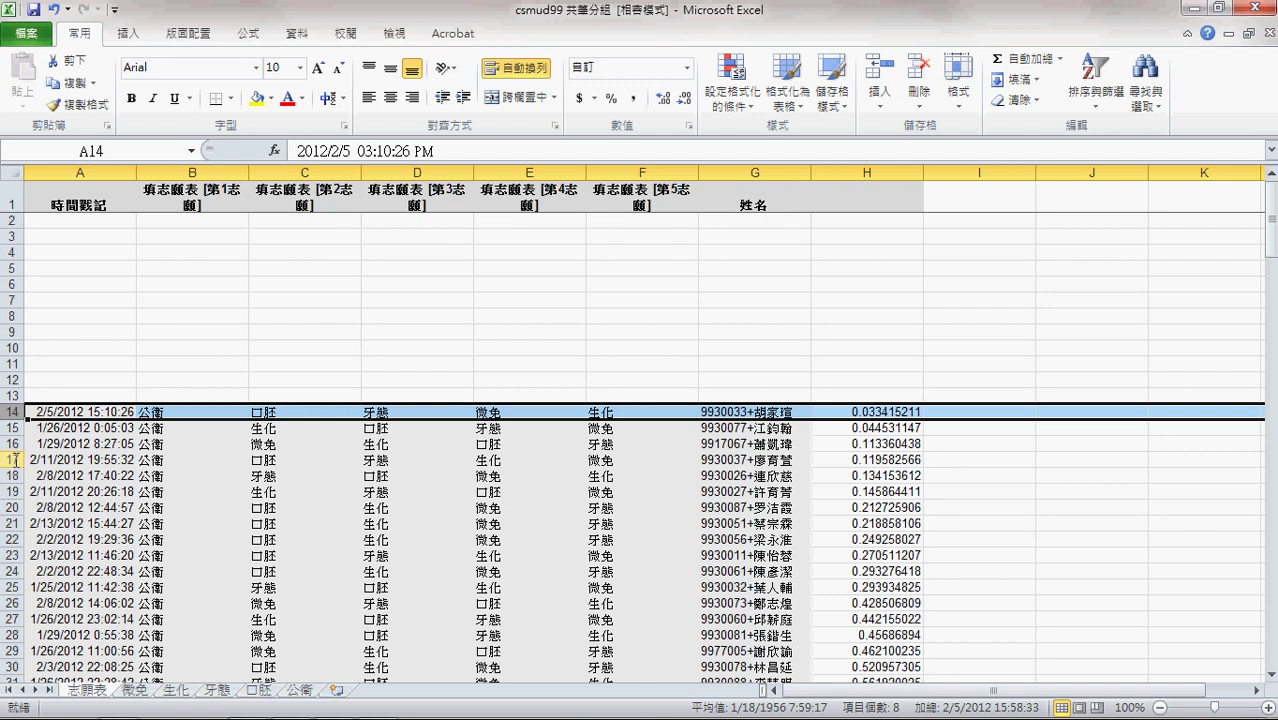
pyautogui.keyDown('shift'); pyautogui.click(14, 459); pyautogui.keyUp('shift')
pyautogui.hotkey('ctrl', 'c')
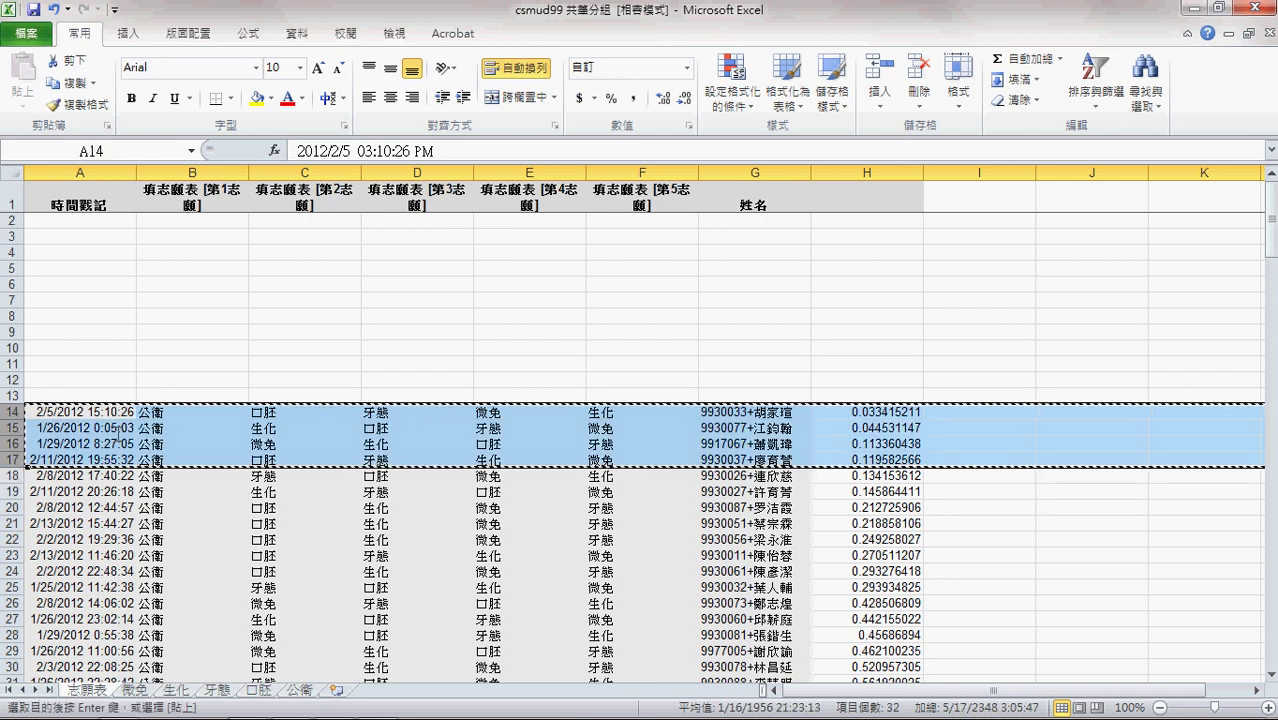
pyautogui.click(299, 690)
pyautogui.press('Return')
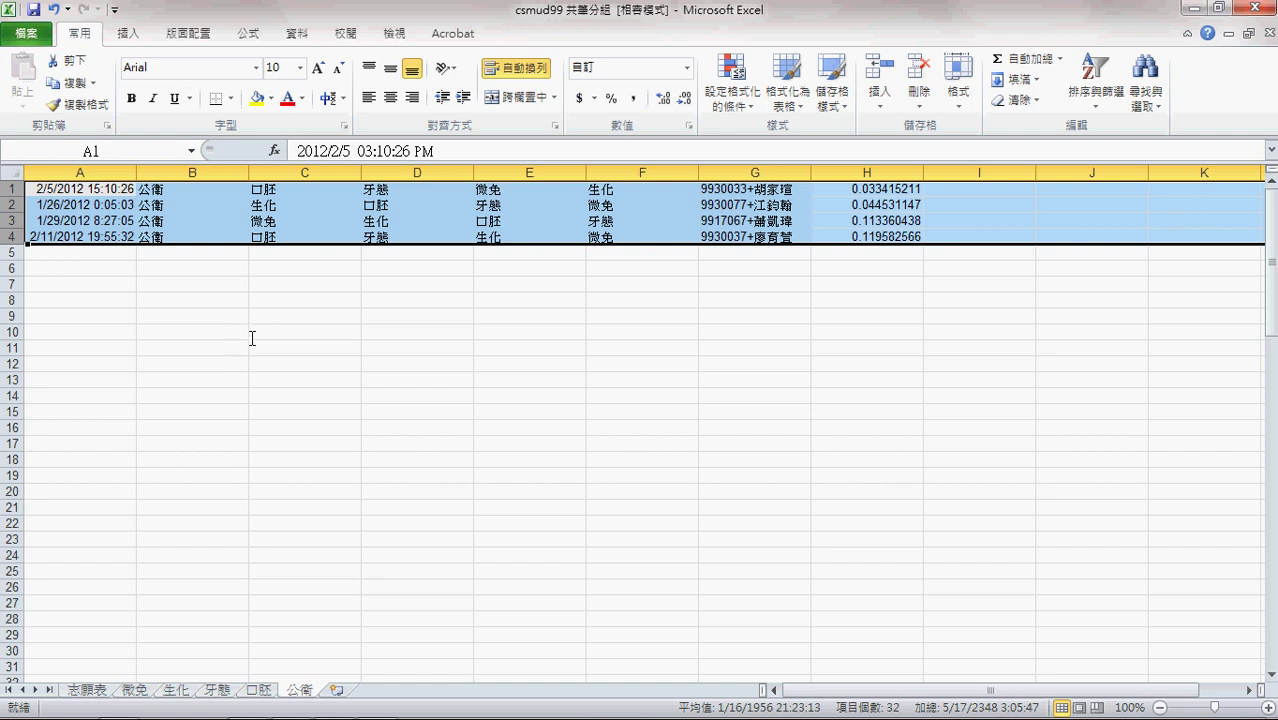
# Return to 志願表 and sort the remaining rows by the second-choice column C from A to Z, expanding the selection to the adjacent columns
pyautogui.click(92, 690)
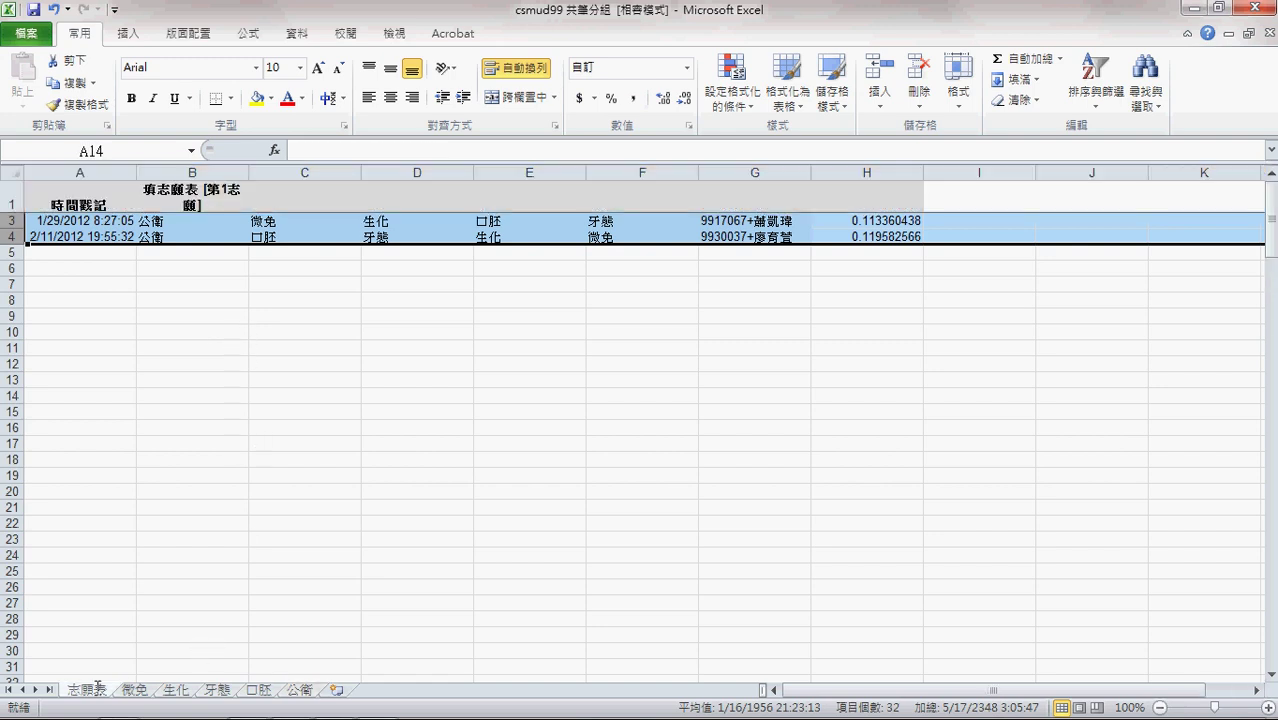
pyautogui.scroll(-1, 166, 490)
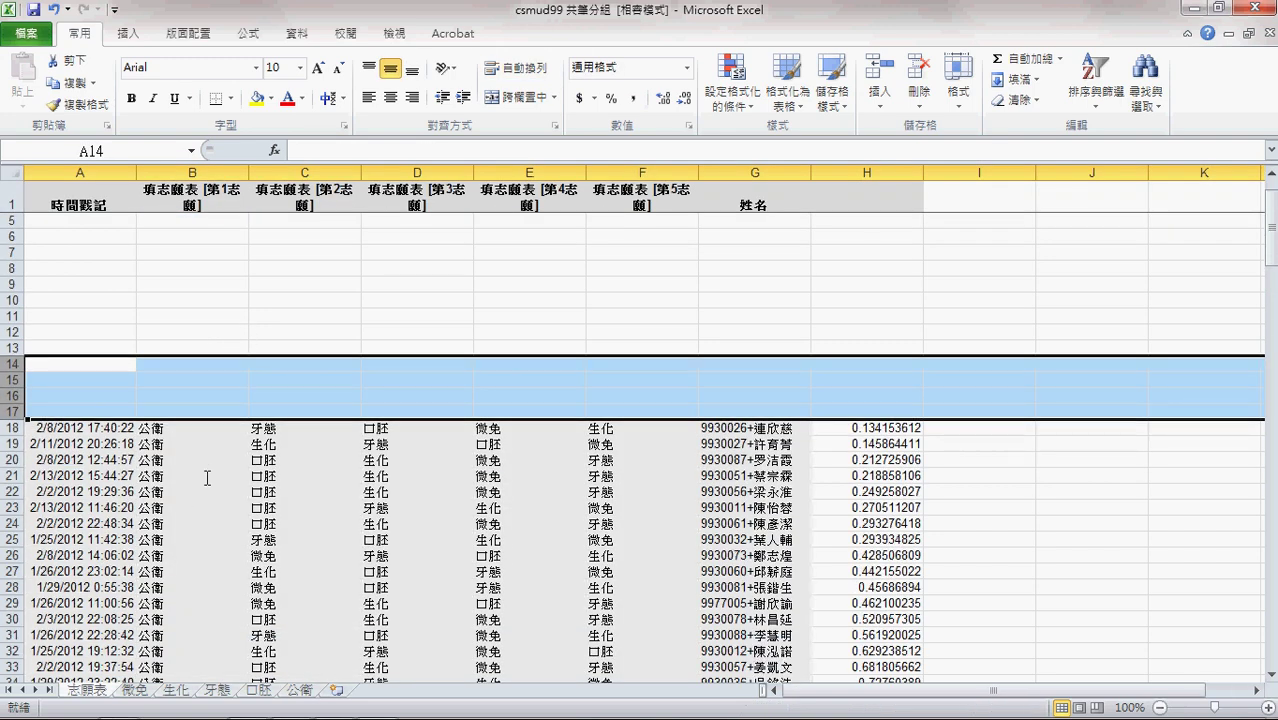
pyautogui.scroll(-3, 205, 495)
pyautogui.scroll(2, 232, 514)
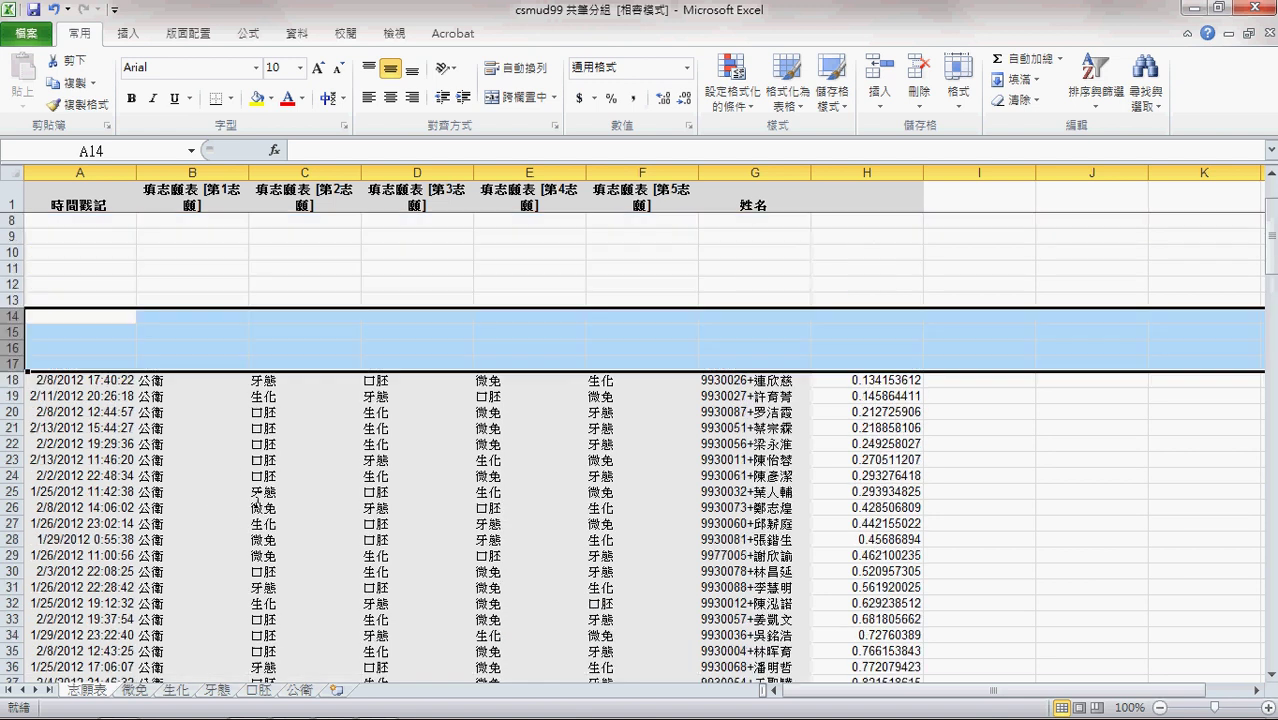
pyautogui.click(335, 173)
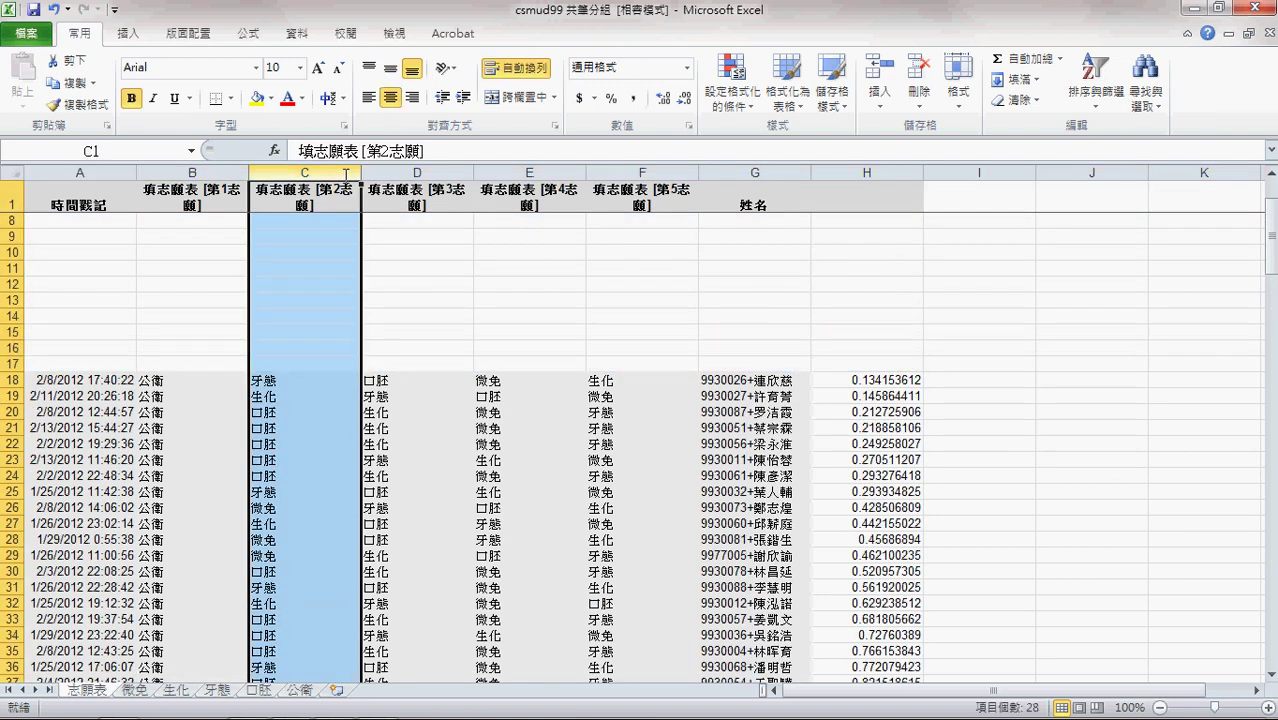
pyautogui.click(1095, 88)
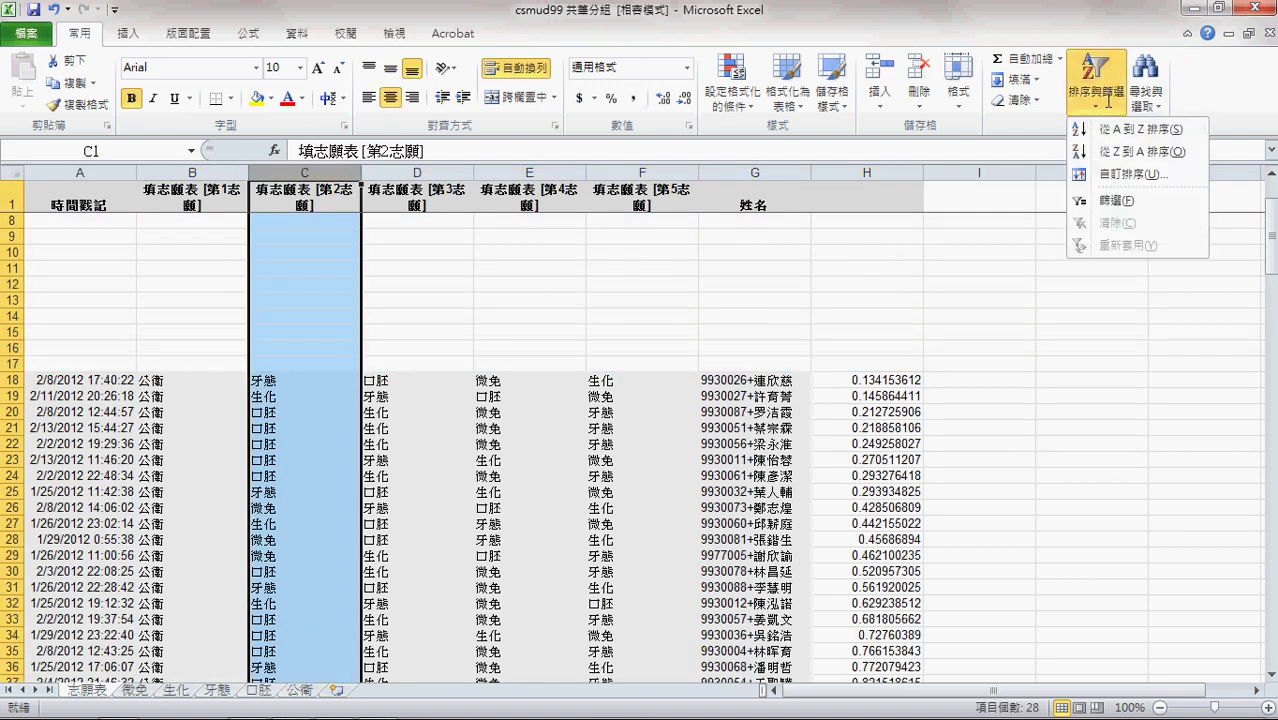
pyautogui.click(1110, 124)
pyautogui.press('Return')
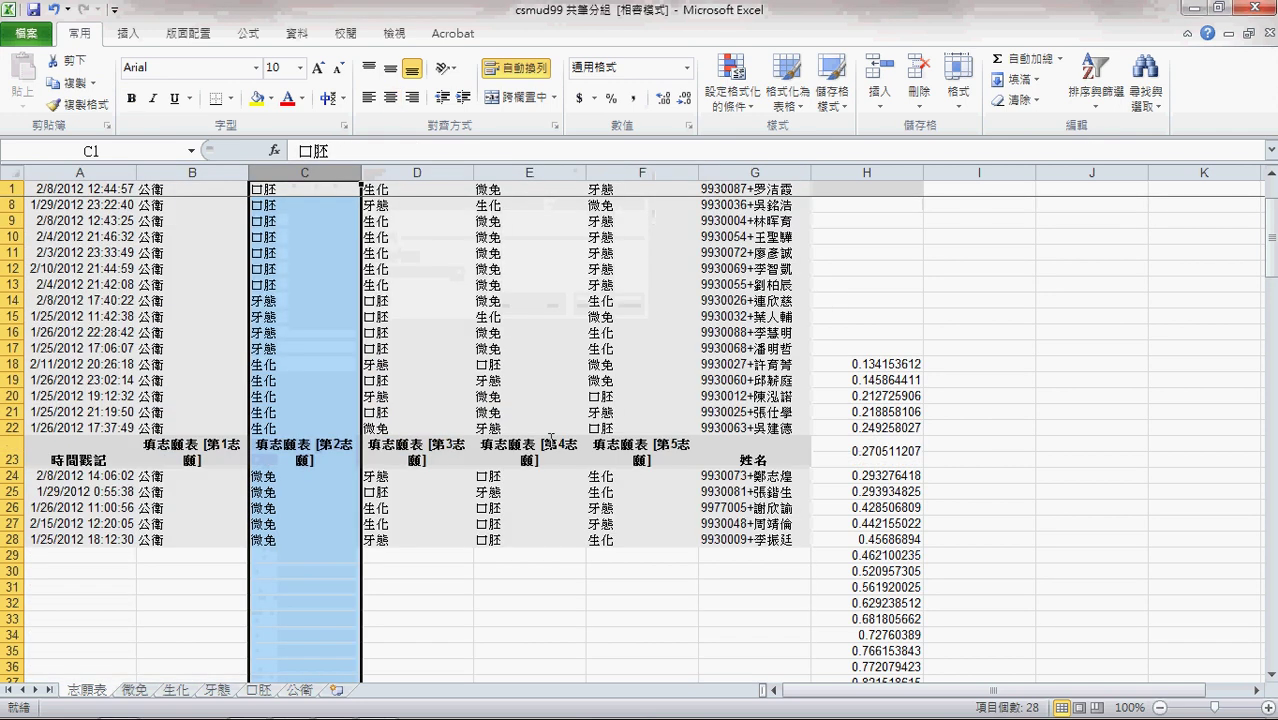
# Clear the leftover random numbers from column H of 志願表
pyautogui.click(895, 172)
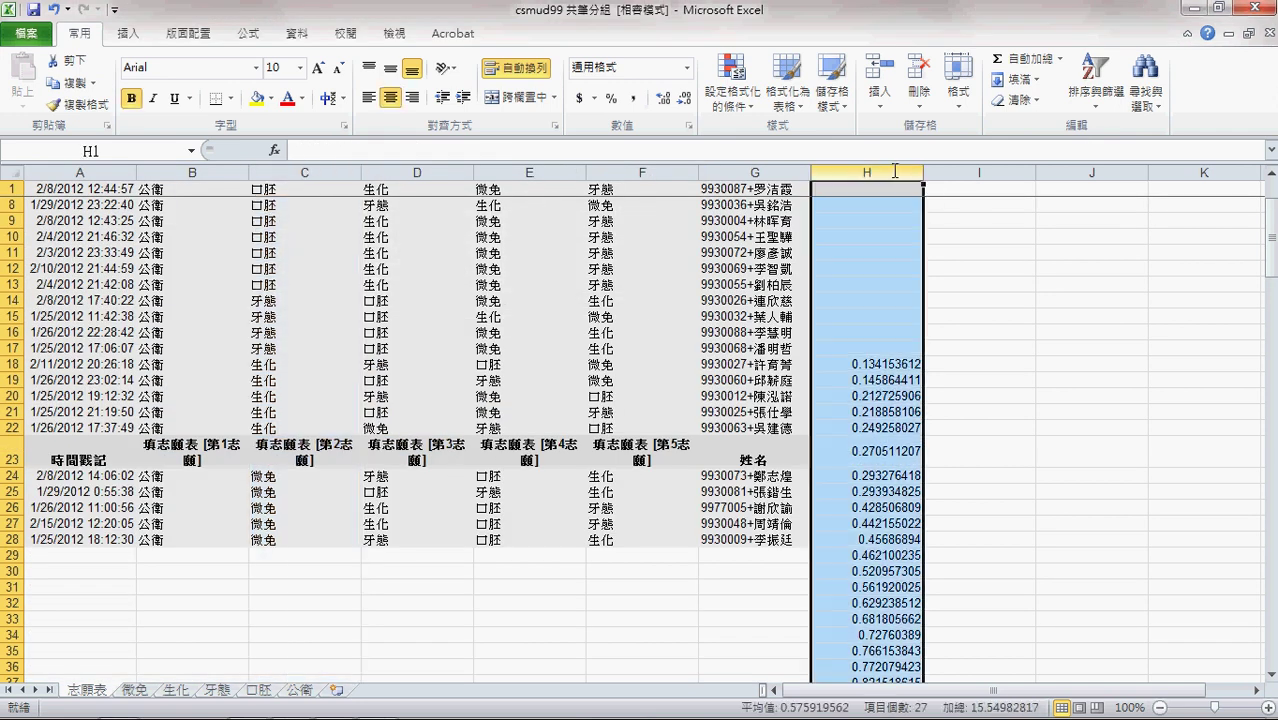
pyautogui.press('Delete')
pyautogui.scroll(2, 448, 480)
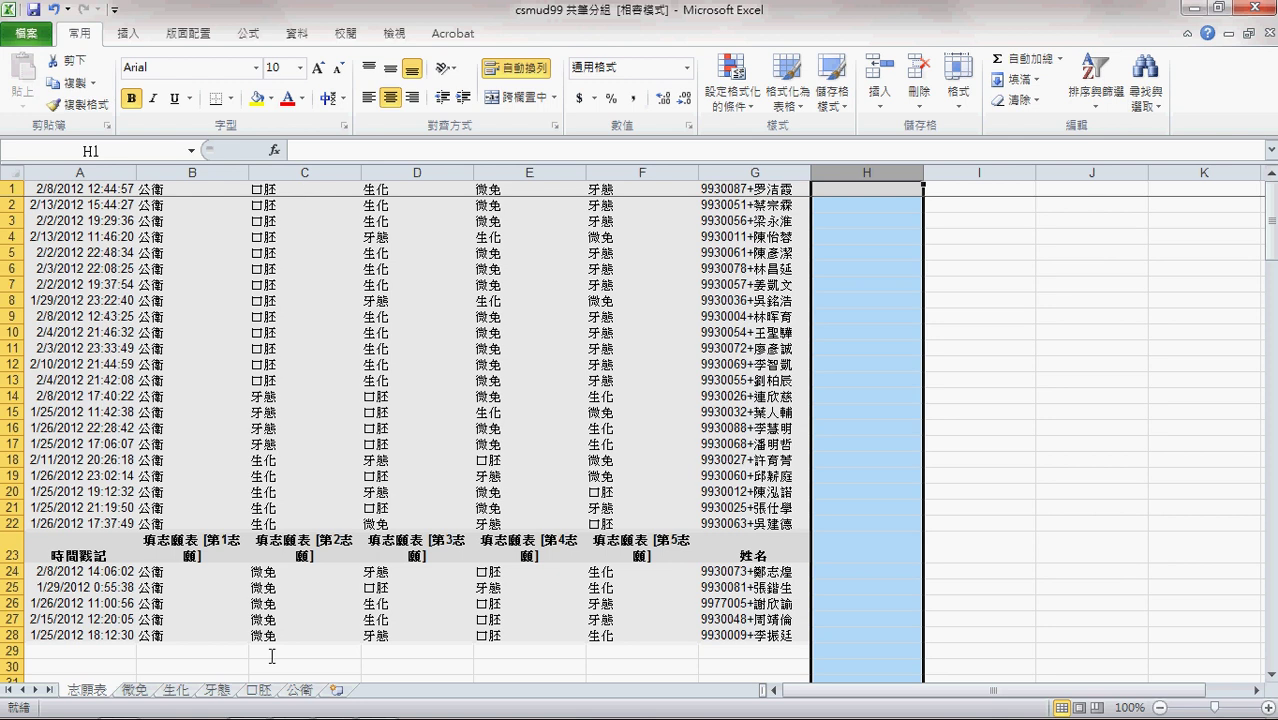
# Check the 口胚 sheet, and move the 牙態 second-choice rows 14 to 17 from 志願表 to the 牙態 sheet, starting at A7
pyautogui.click(258, 690)
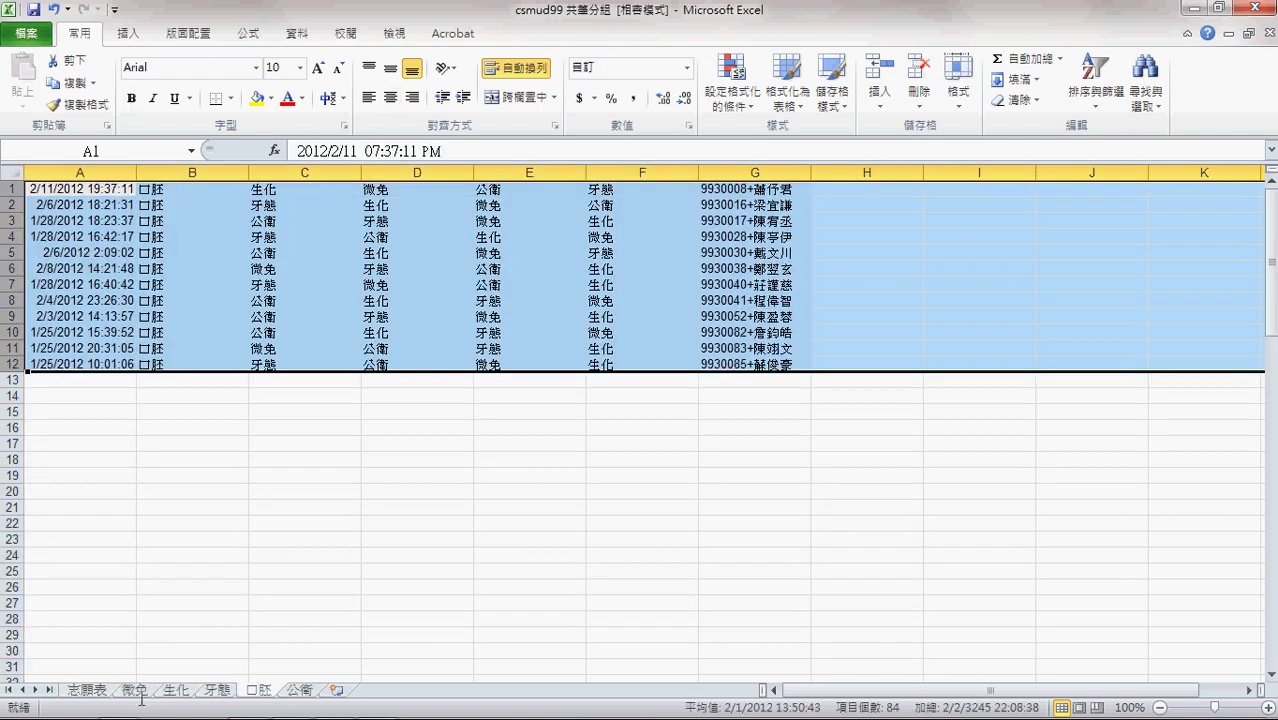
pyautogui.click(88, 690)
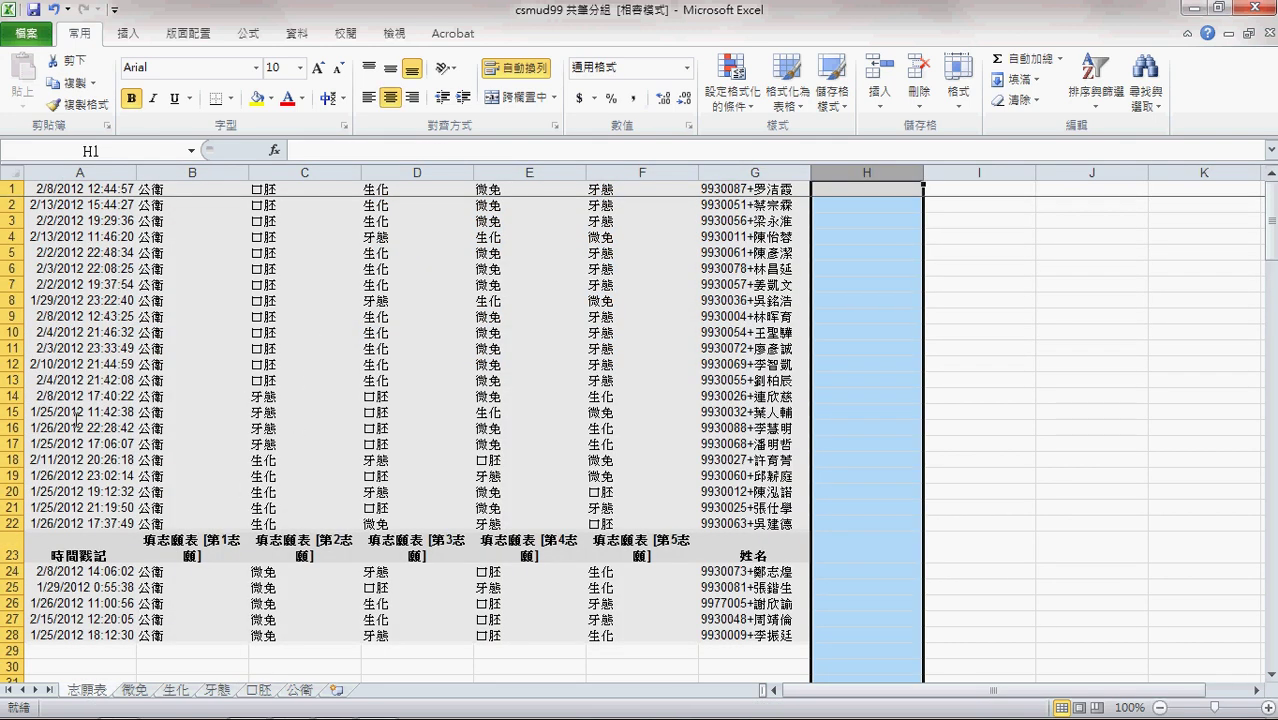
pyautogui.moveTo(18, 395); pyautogui.dragTo(18, 444)
pyautogui.hotkey('ctrl', 'c')
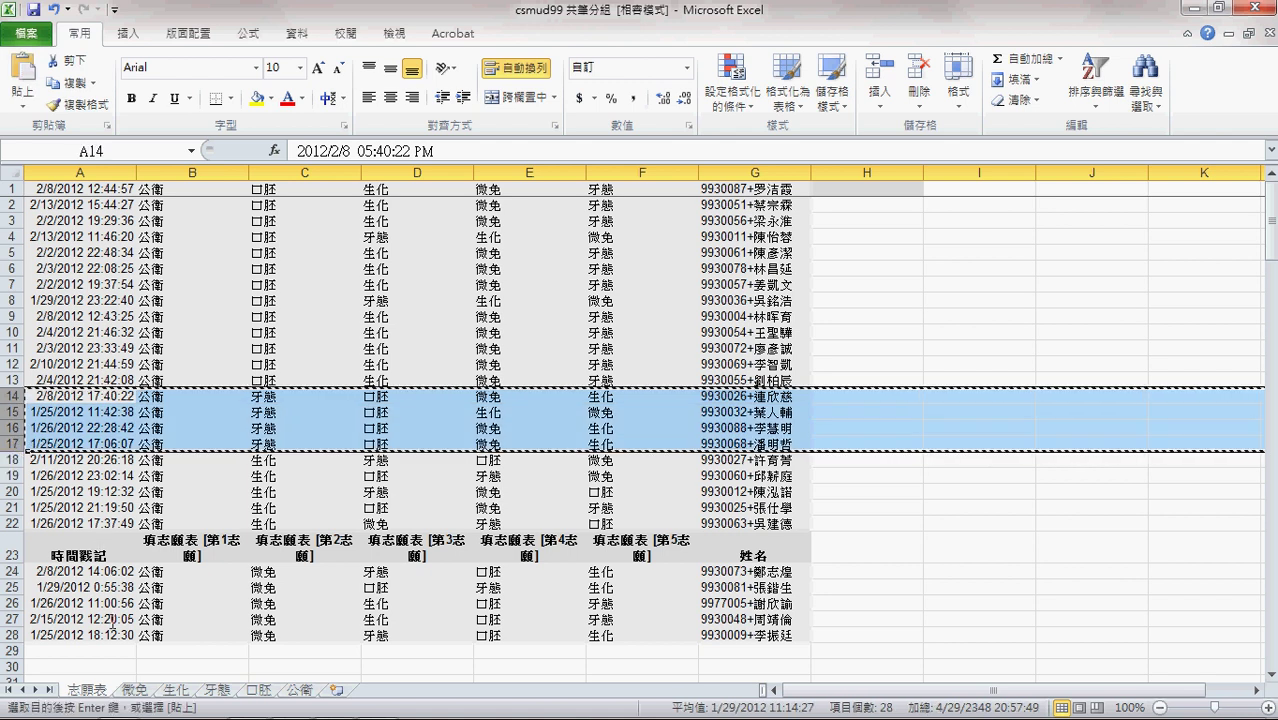
pyautogui.click(217, 690)
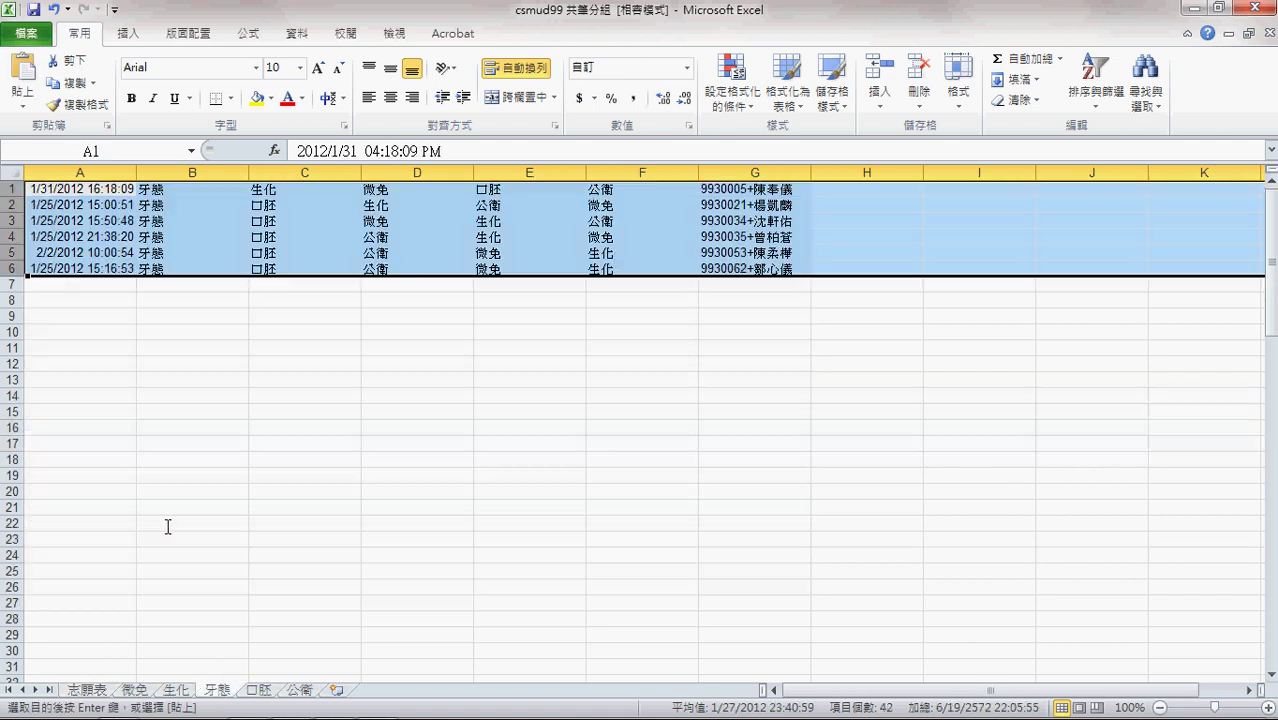
pyautogui.click(78, 285)
pyautogui.hotkey('ctrl', 'v')
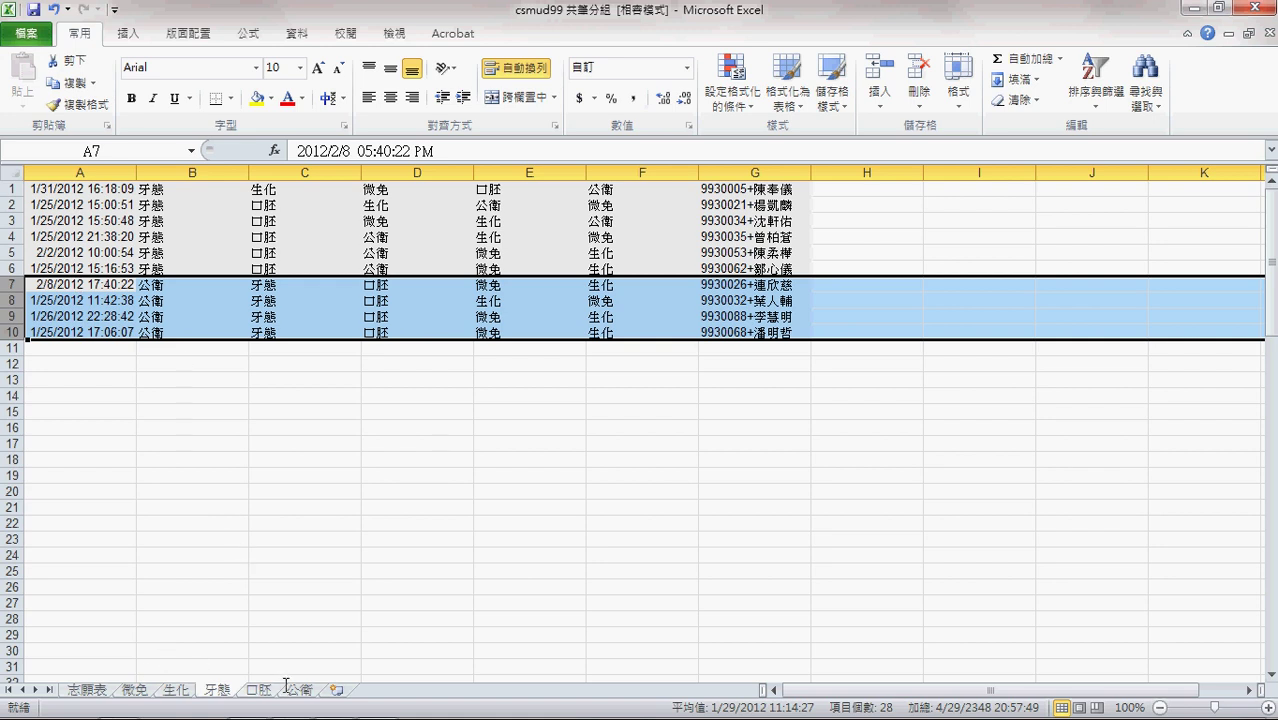
# Check the group quotas in Notepad++, and compare the 生化 second-choice rows in 志願表 with the rows on the 生化 sheet in Excel
pyautogui.hotkey('alt', 'Tab')
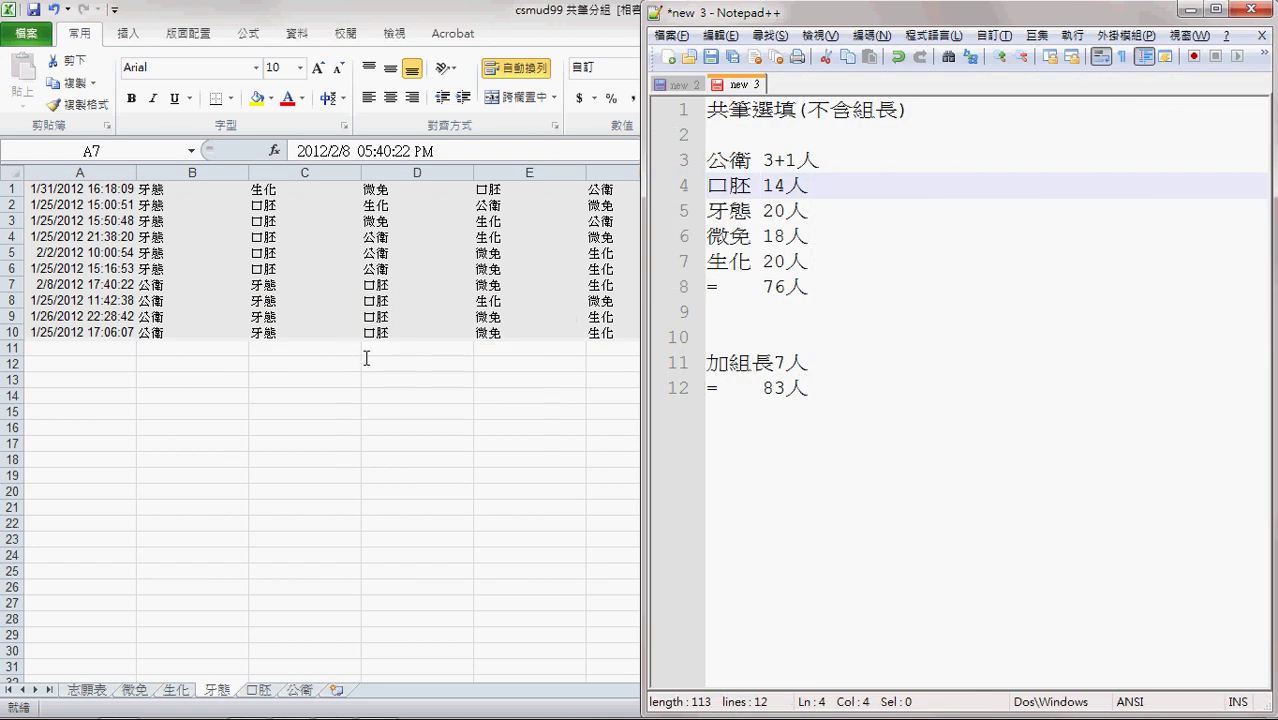
pyautogui.hotkey('alt', 'Tab')
pyautogui.click(87, 690)
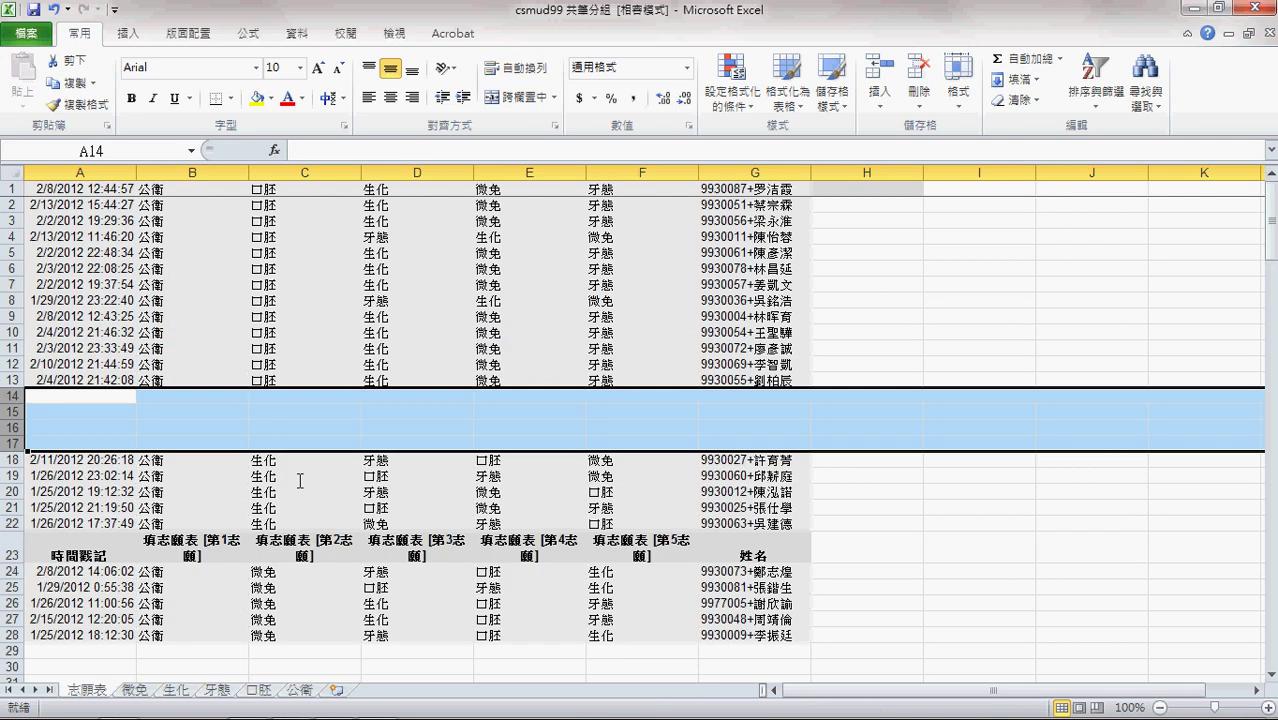
pyautogui.scroll(-2, 313, 467)
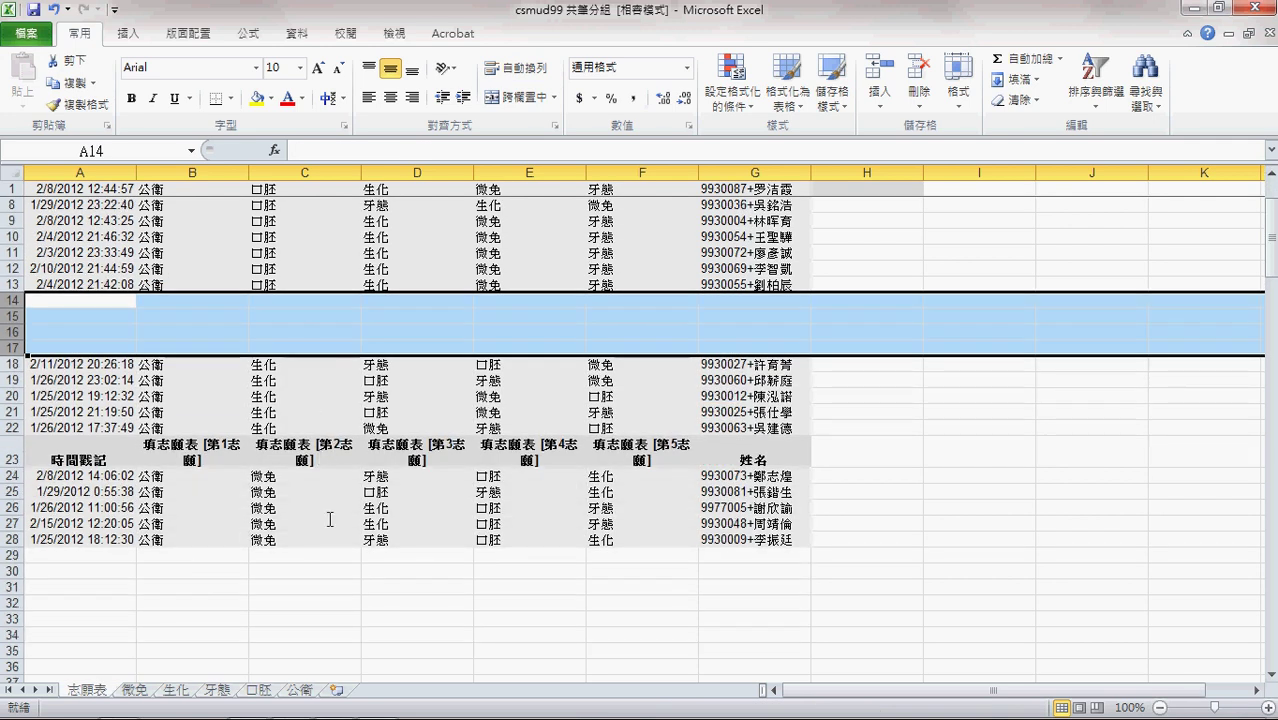
pyautogui.click(175, 690)
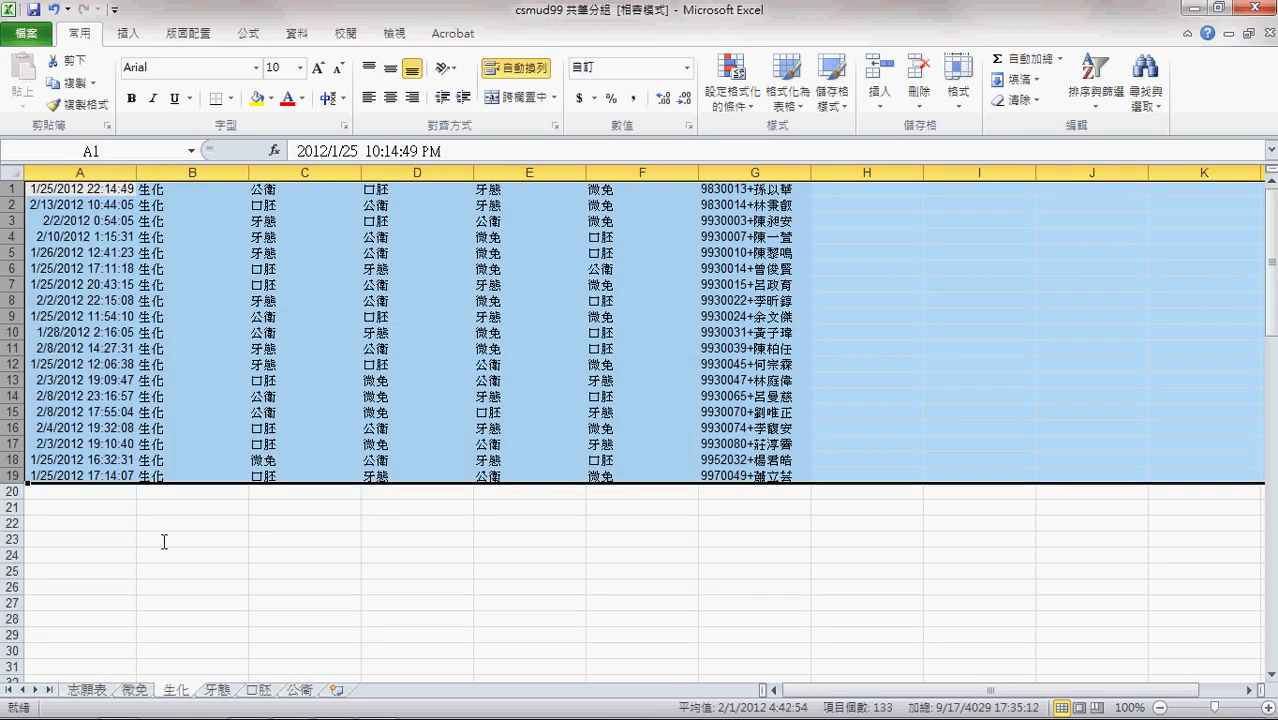
# Move the 微免 second-choice rows 24 to 28 from 志願表 to cell A7 of the 微免 sheet and bring up the quota list in Notepad++
pyautogui.click(85, 690)
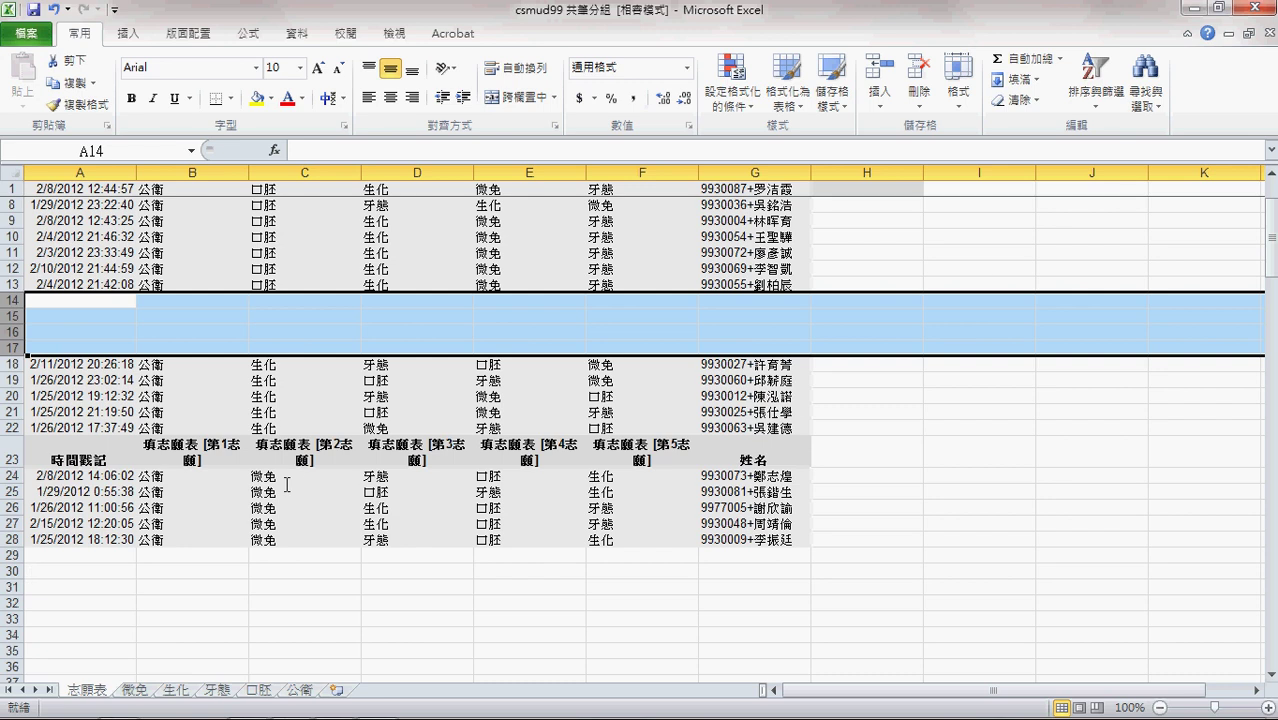
pyautogui.click(10, 476)
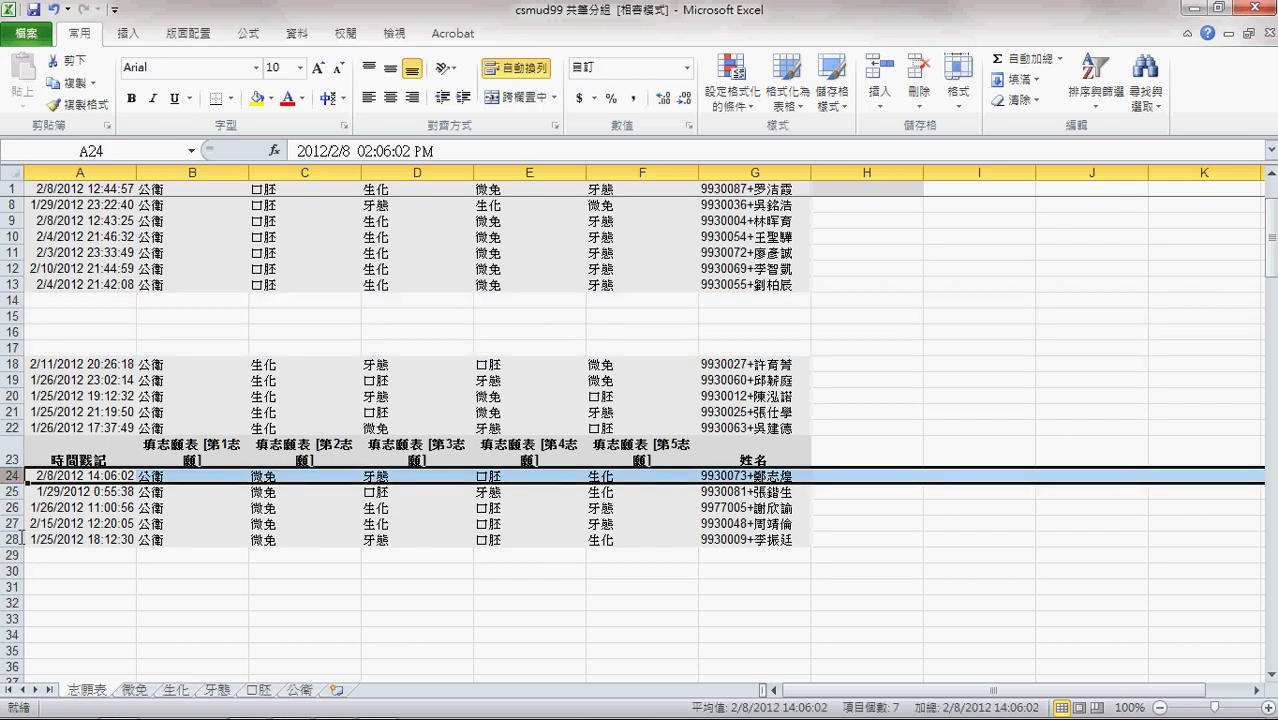
pyautogui.keyDown('shift'); pyautogui.click(12, 539); pyautogui.keyUp('shift')
pyautogui.hotkey('ctrl', 'c')
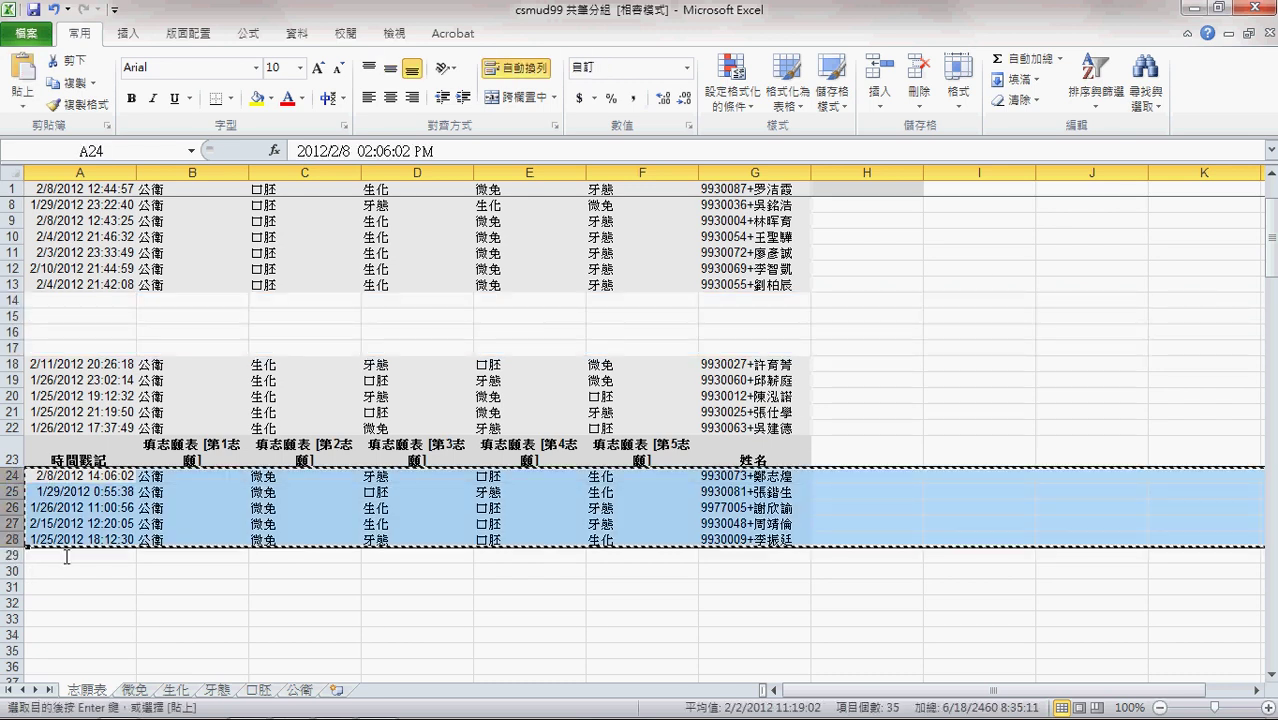
pyautogui.click(134, 690)
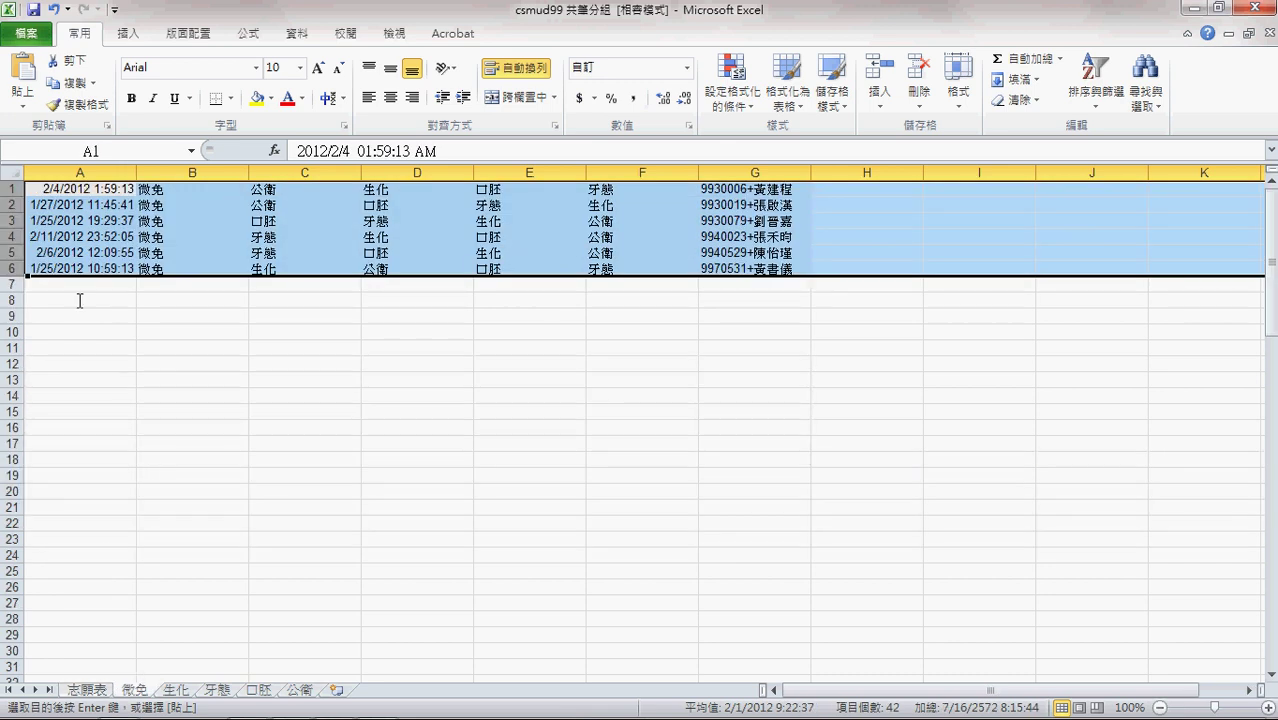
pyautogui.click(88, 285)
pyautogui.press('Return')
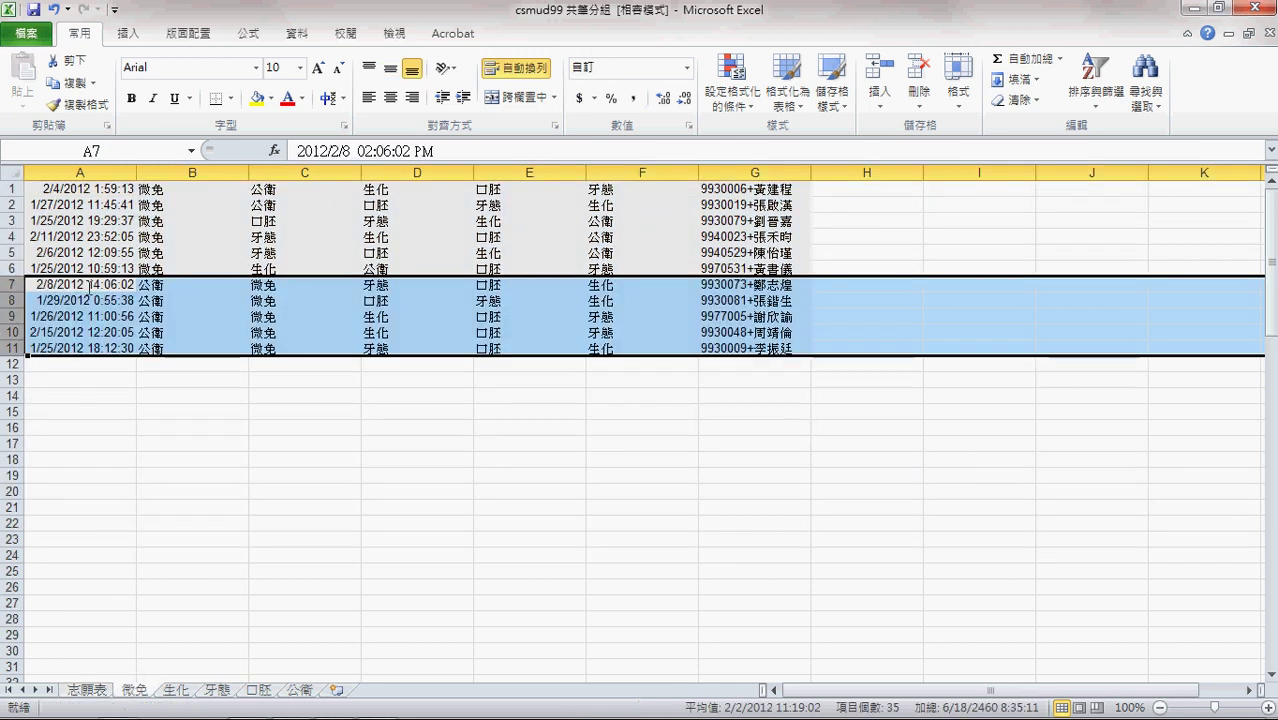
pyautogui.click(296, 704)
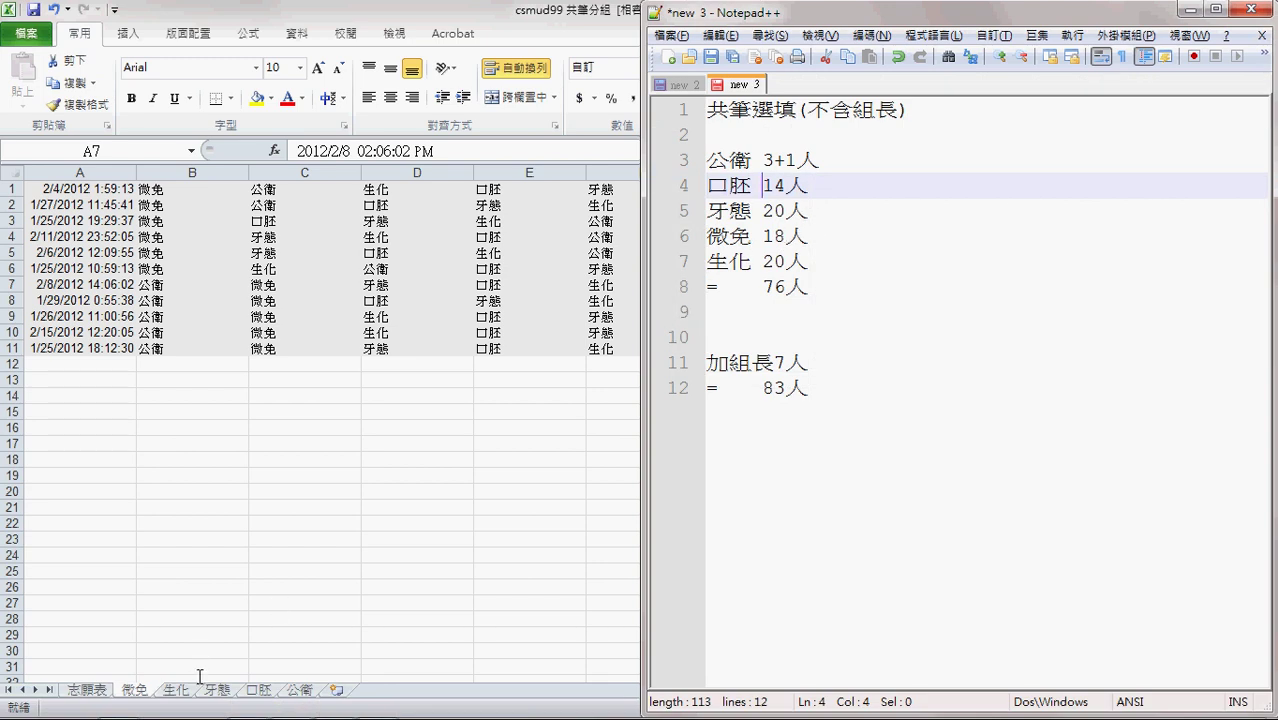
# Switch back to Excel and compare the rows on the 口胚 sheet with the 口胚 second-choice rows in 志願表
pyautogui.moveTo(252, 705)
pyautogui.click(171, 428)
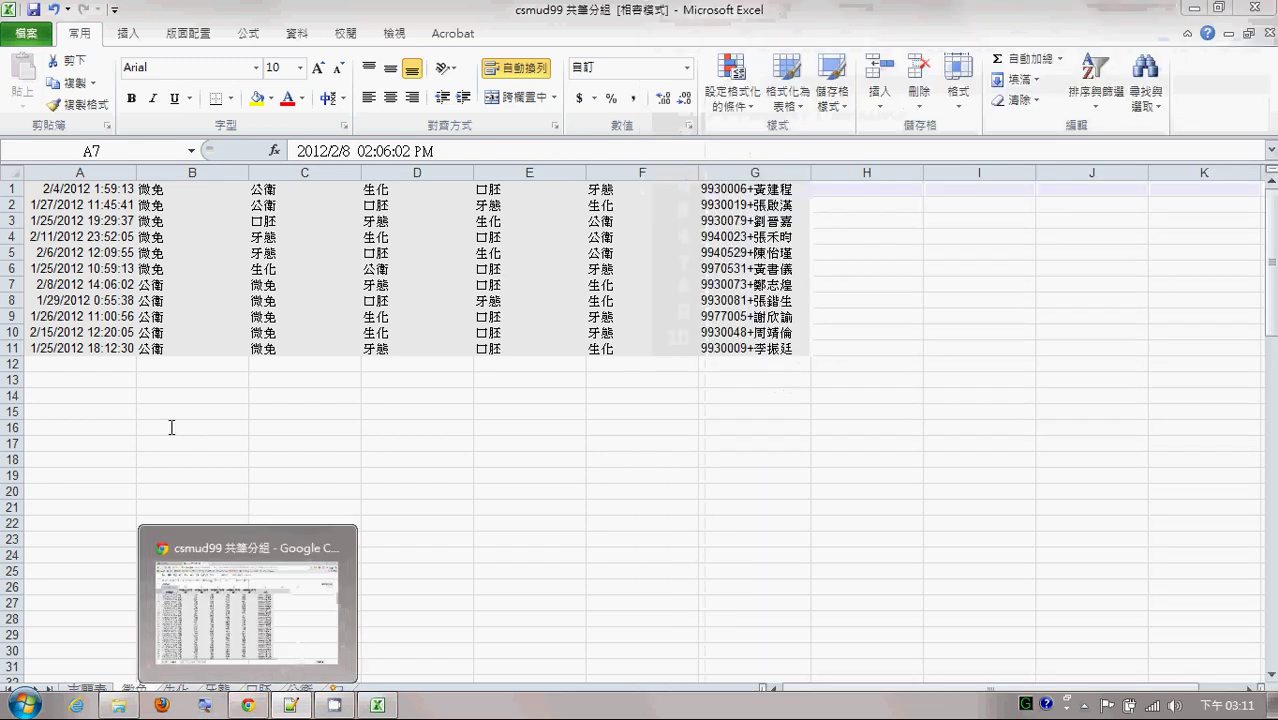
pyautogui.click(88, 690)
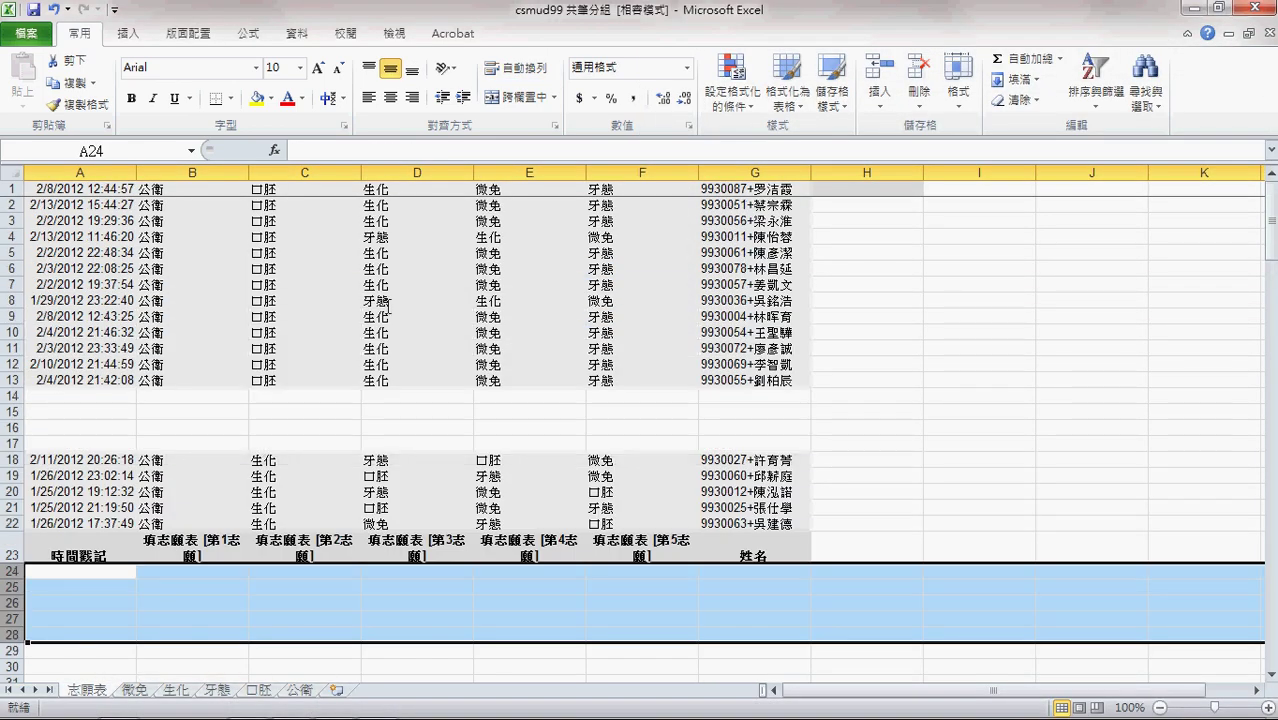
pyautogui.click(267, 690)
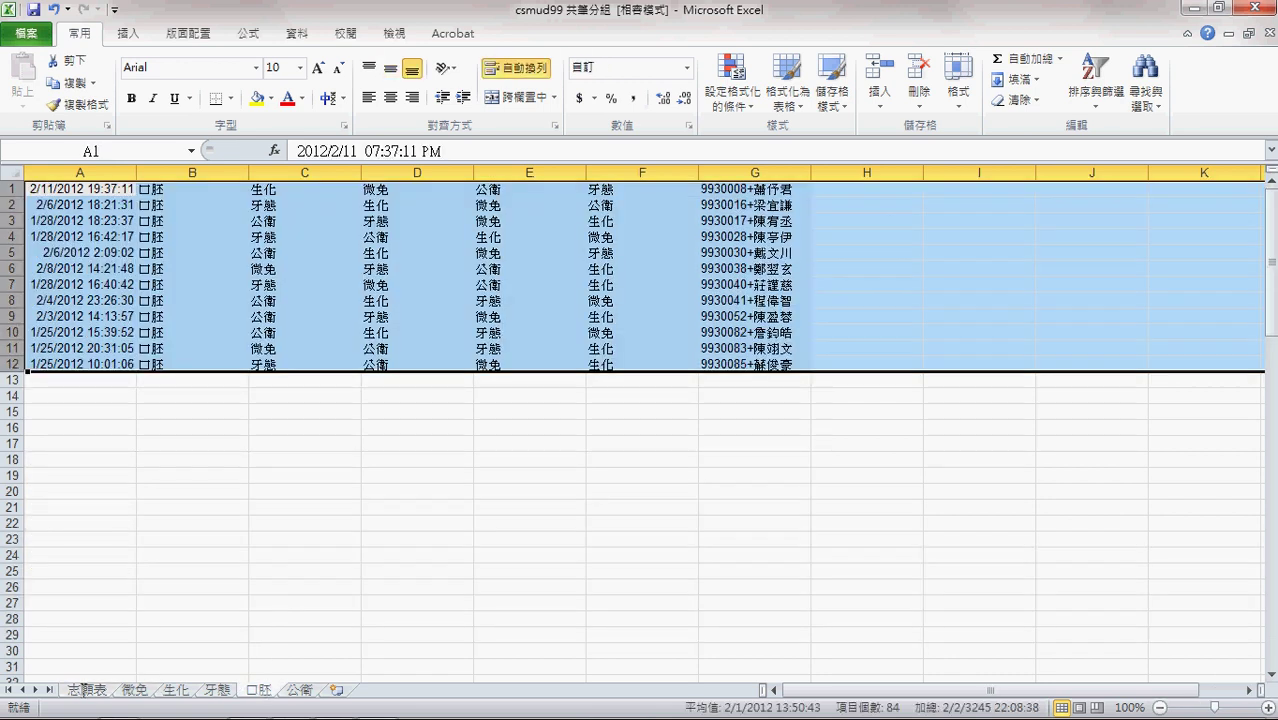
pyautogui.click(87, 690)
# Fill H1:H13 of 志願表 with =rand() beside the 口胚 second-choice rows
pyautogui.click(870, 190)
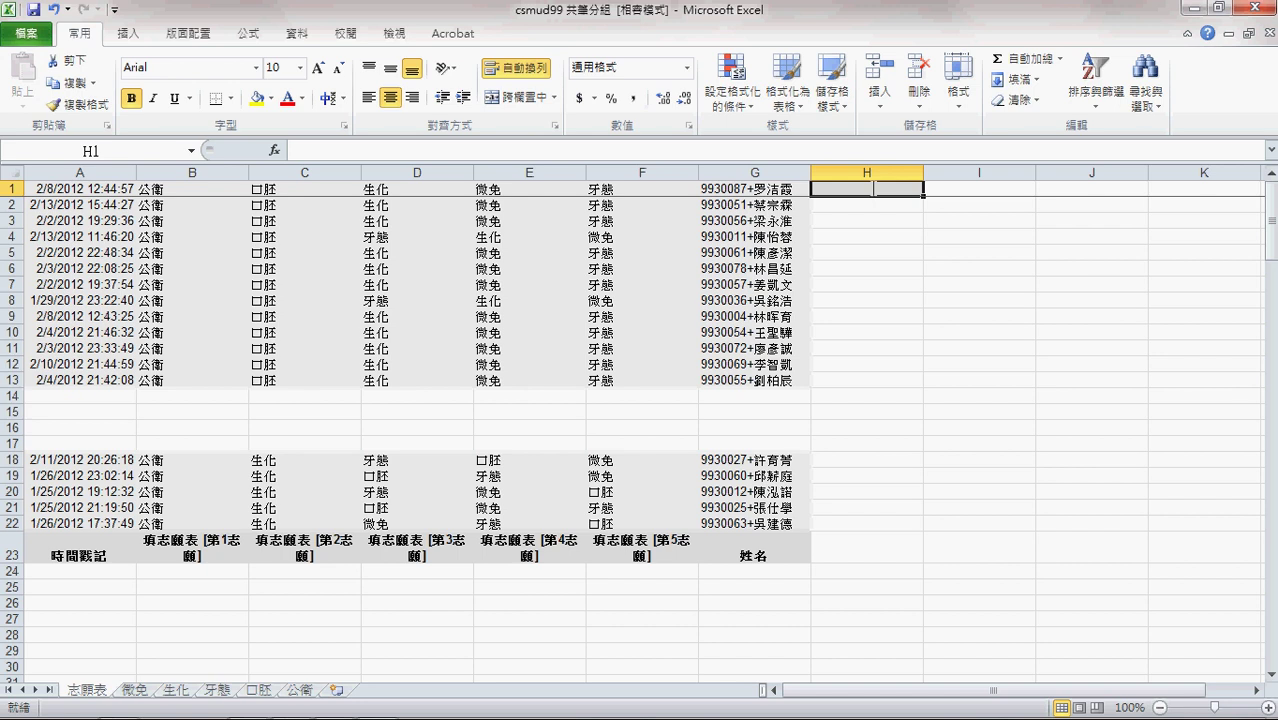
pyautogui.write('=rand()')
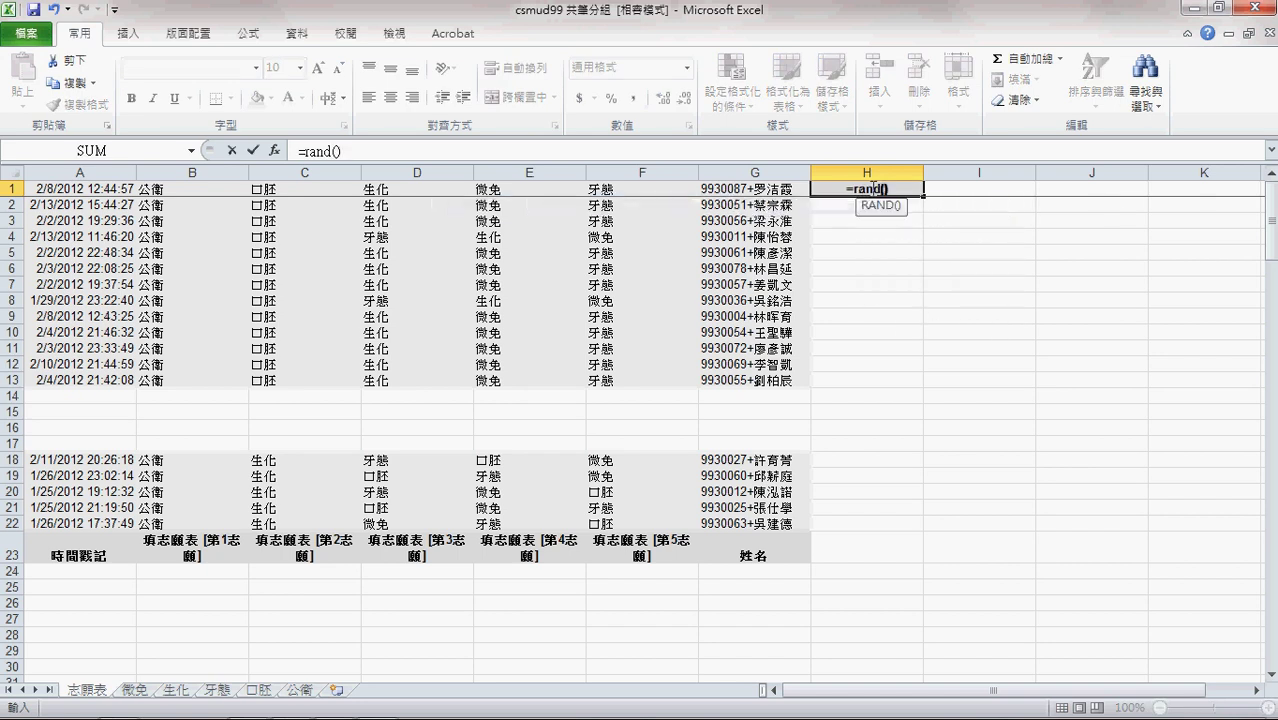
pyautogui.press('Return')
pyautogui.click(877, 188)
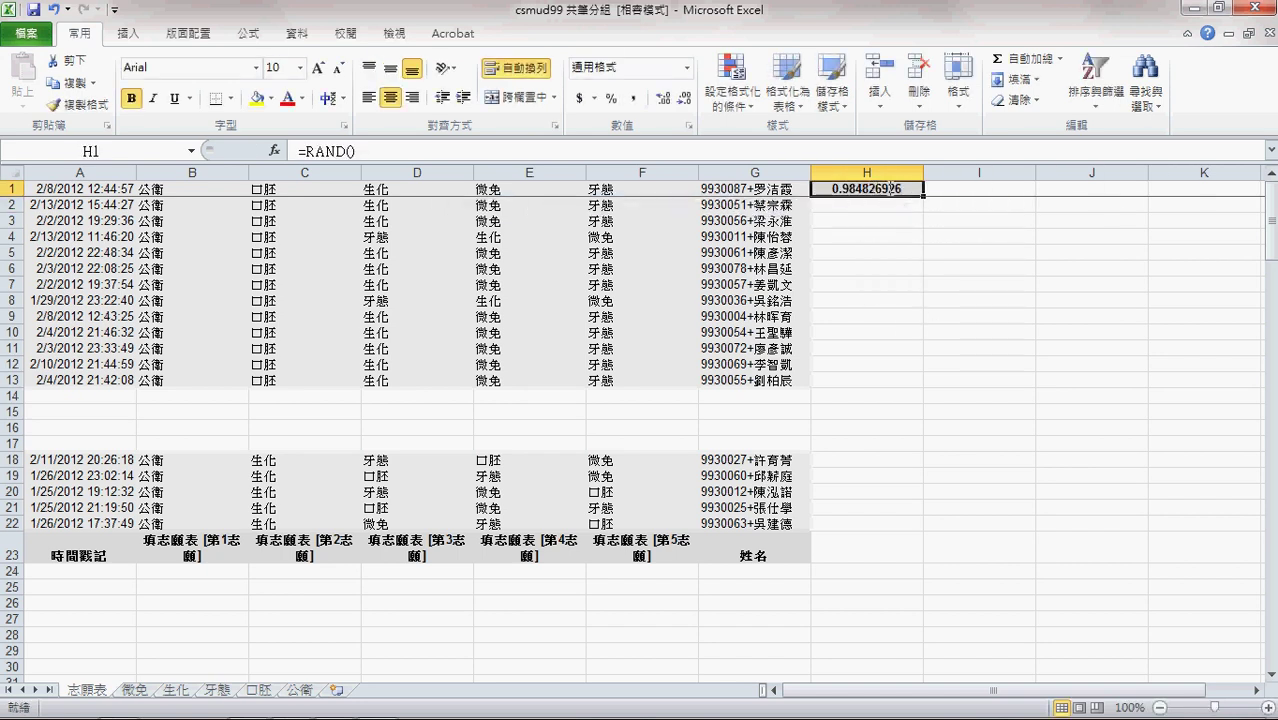
pyautogui.doubleClick(922, 196)
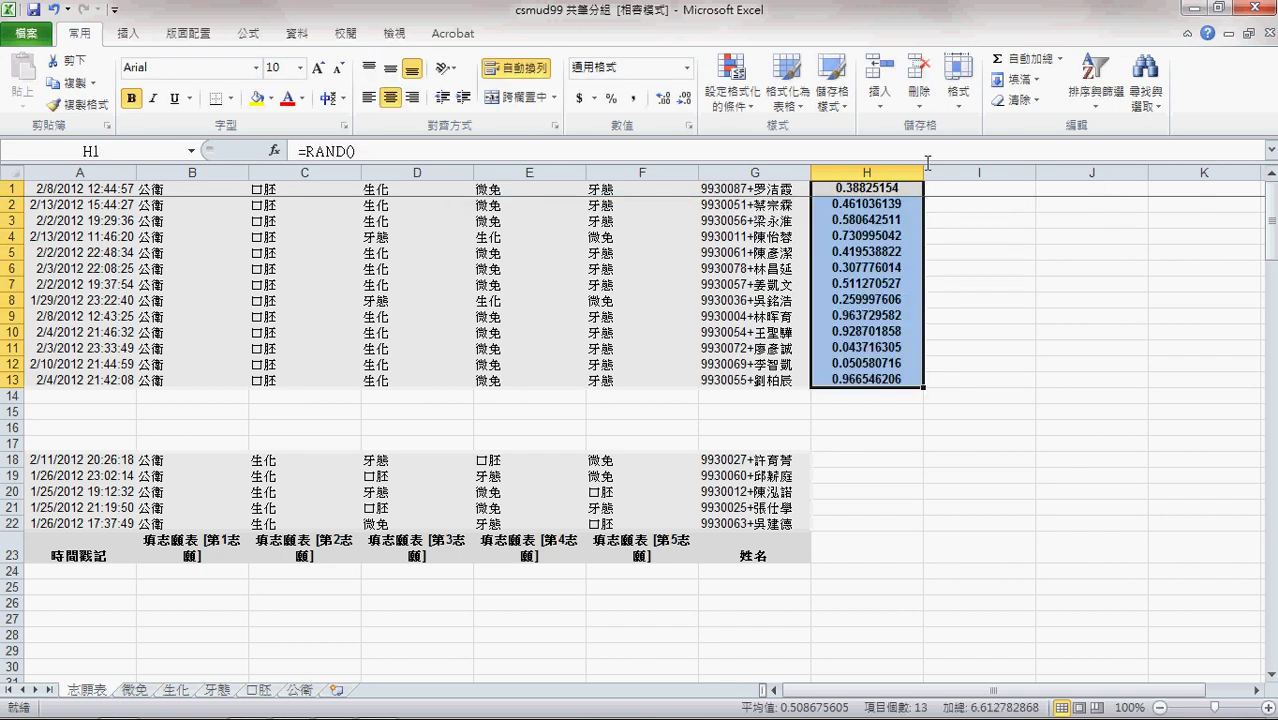
# Convert the random numbers in H1:H13 to fixed values and sort the full rows by them in ascending order, expanding the selection
pyautogui.rightClick(884, 191)
pyautogui.click(915, 229)
pyautogui.rightClick(847, 200)
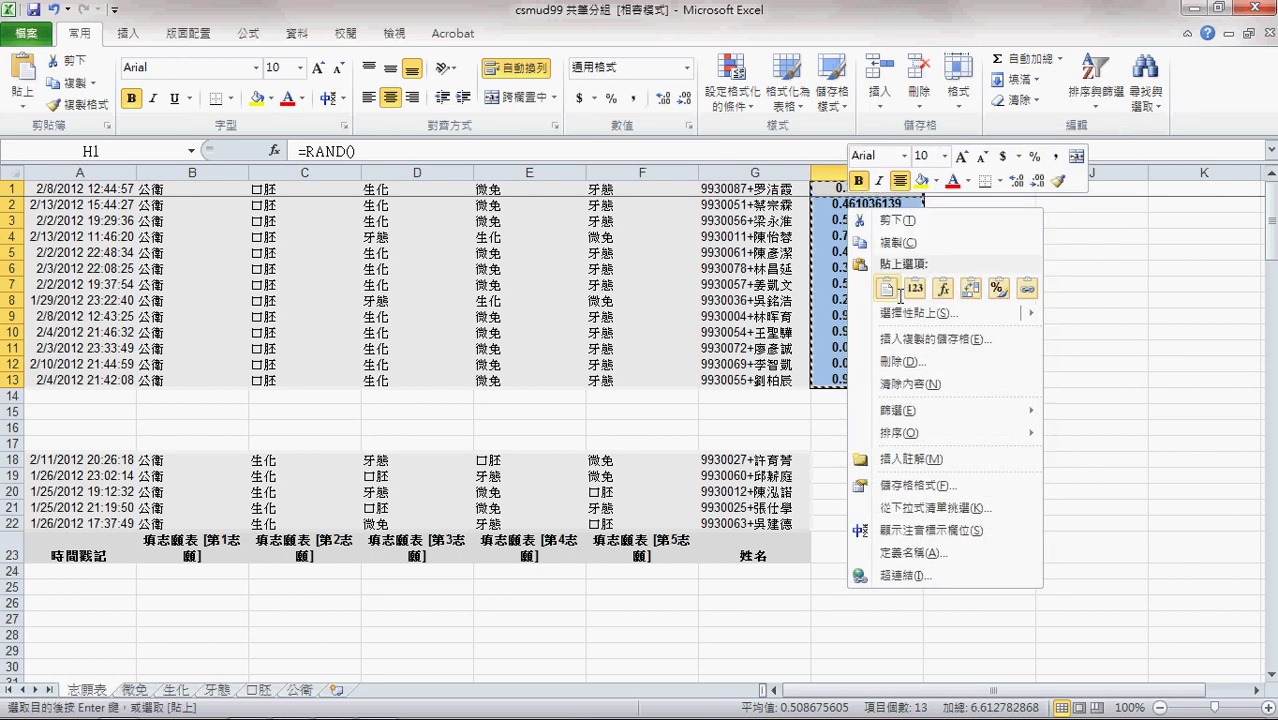
pyautogui.click(913, 289)
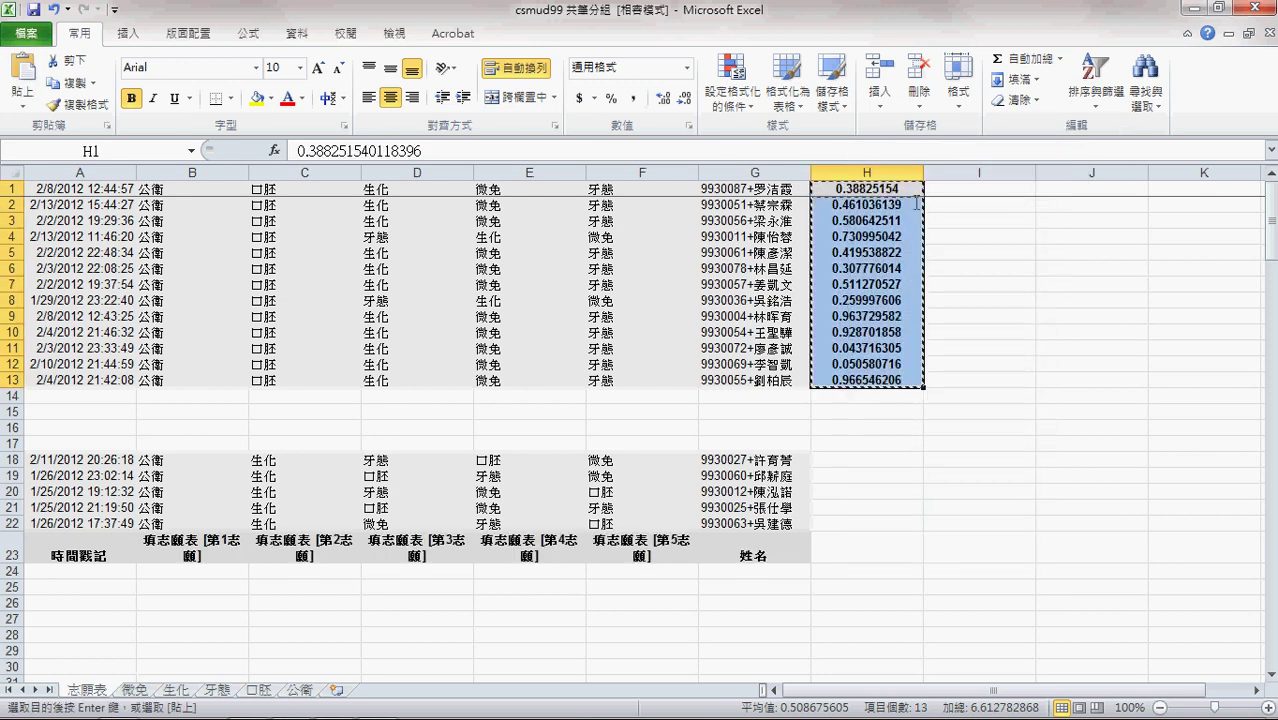
pyautogui.click(1097, 85)
pyautogui.click(1125, 130)
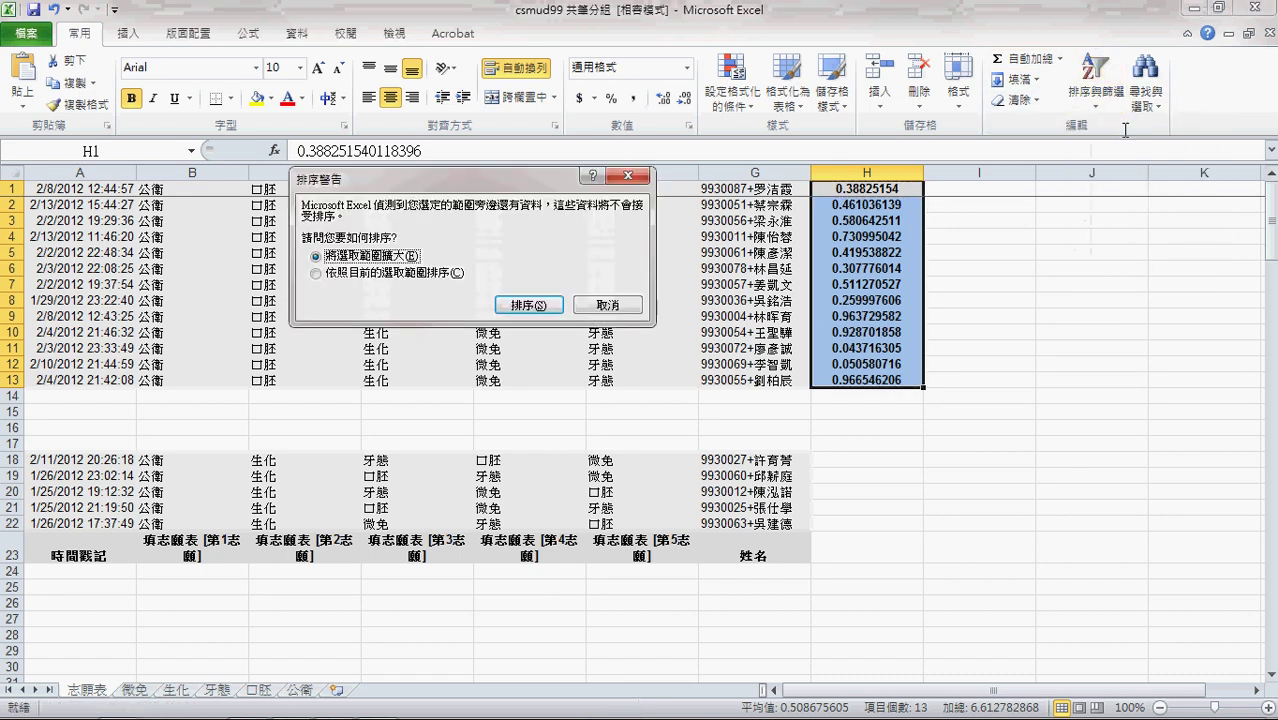
pyautogui.press('Return')
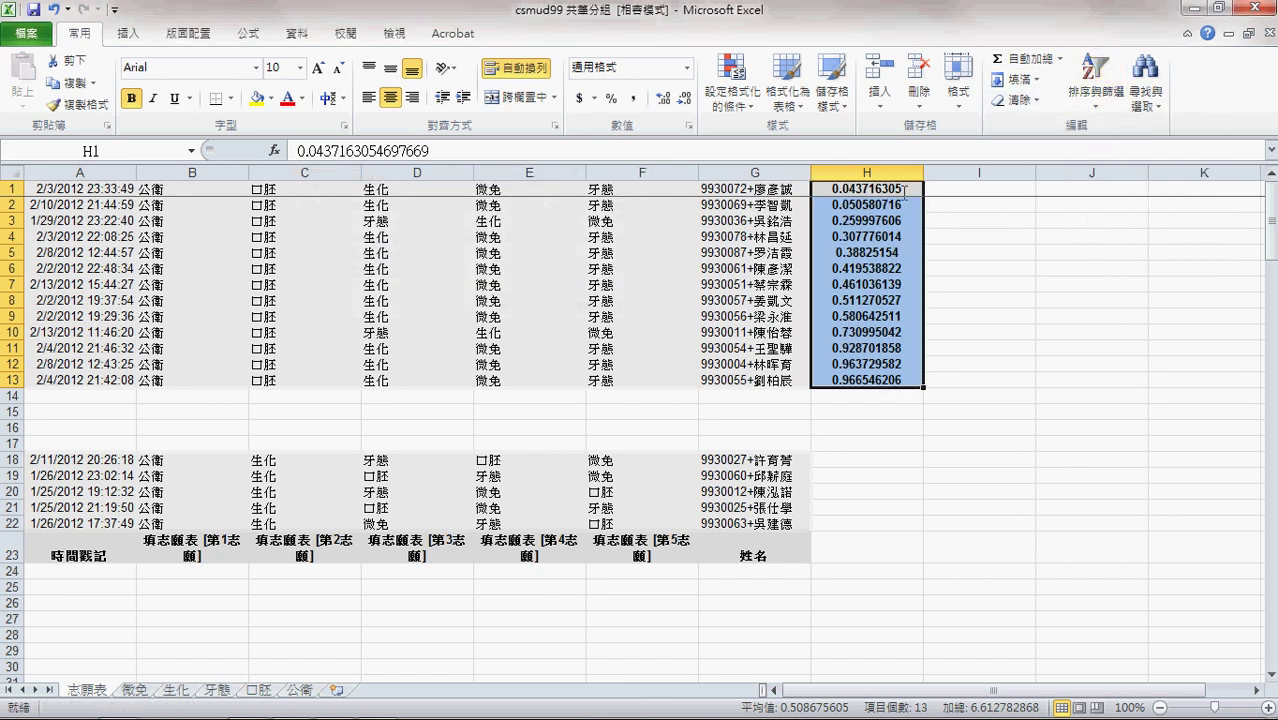
# Move rows 1 and 2 from 志願表 to the 口胚 sheet, starting at A13, and return to 志願表
pyautogui.click(850, 188)
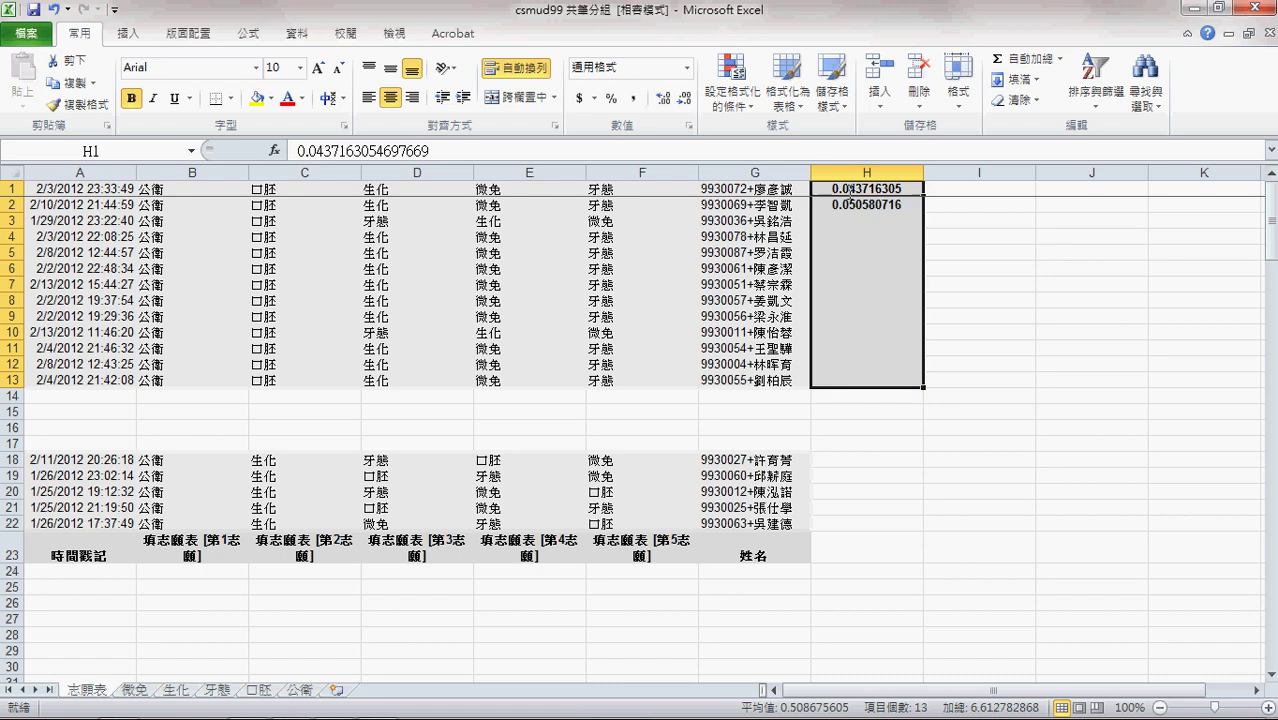
pyautogui.click(13, 189)
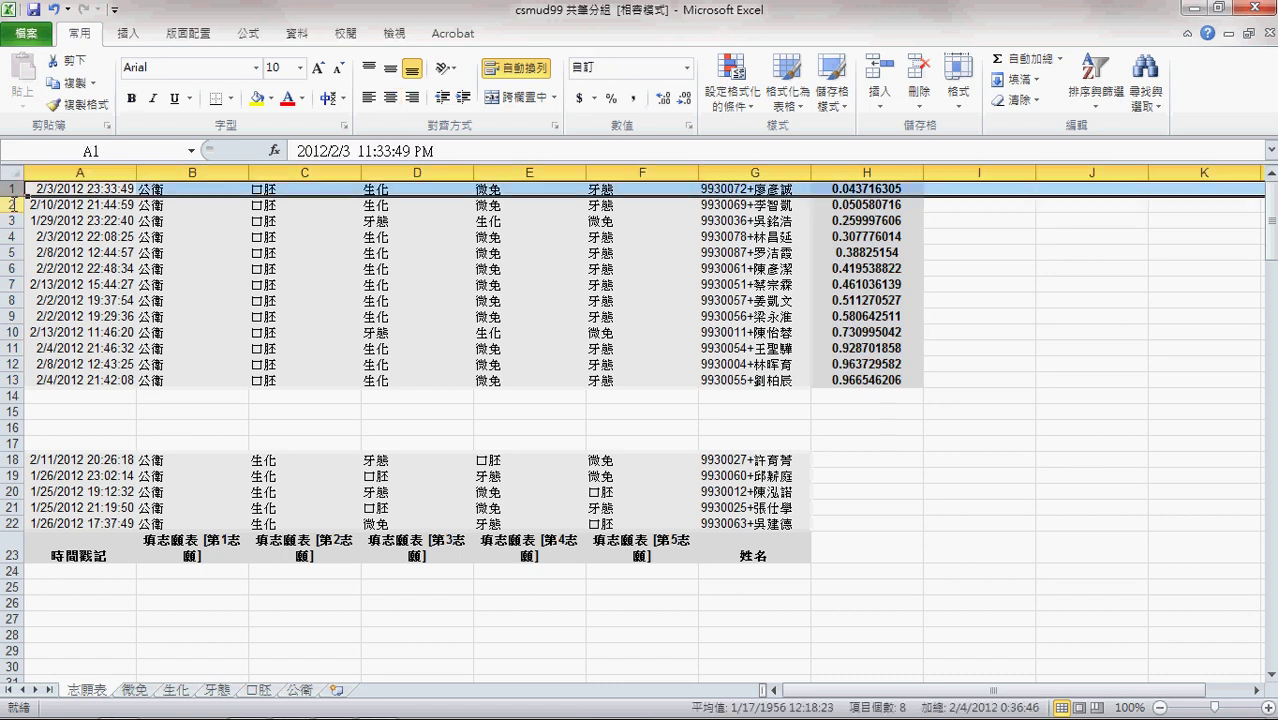
pyautogui.keyDown('shift'); pyautogui.click(13, 205); pyautogui.keyUp('shift')
pyautogui.hotkey('ctrl', 'c')
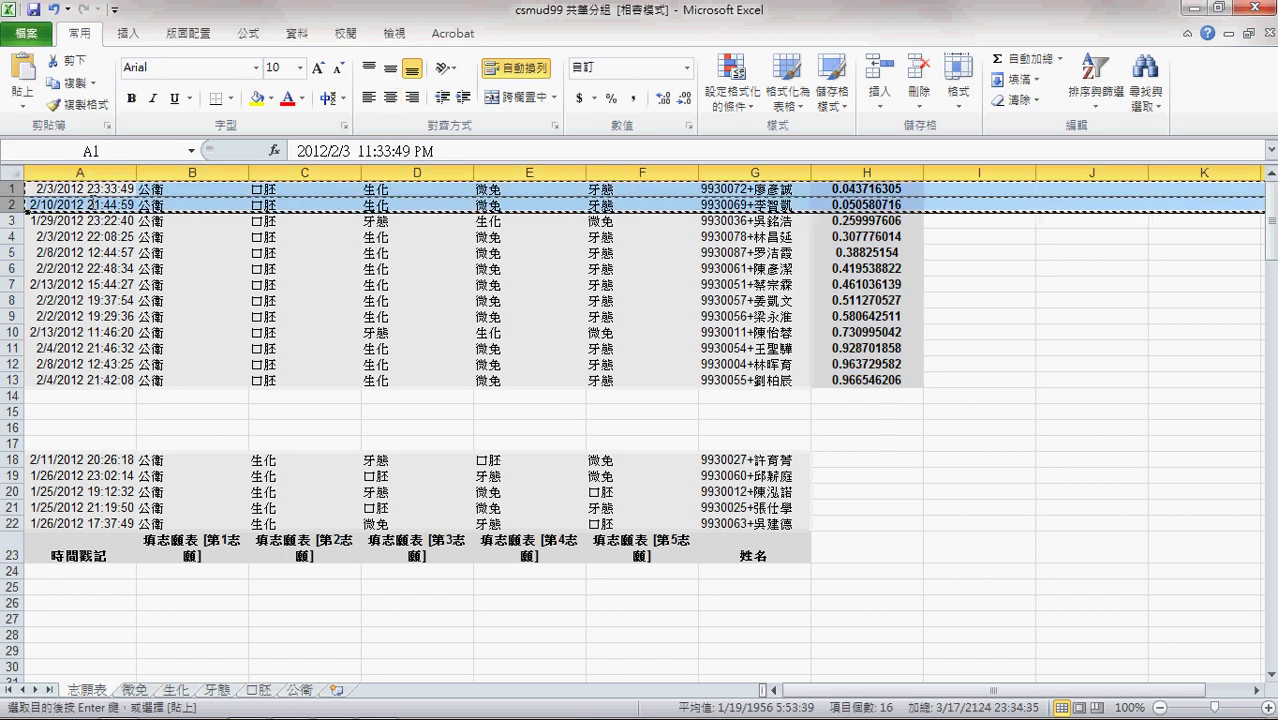
pyautogui.click(264, 690)
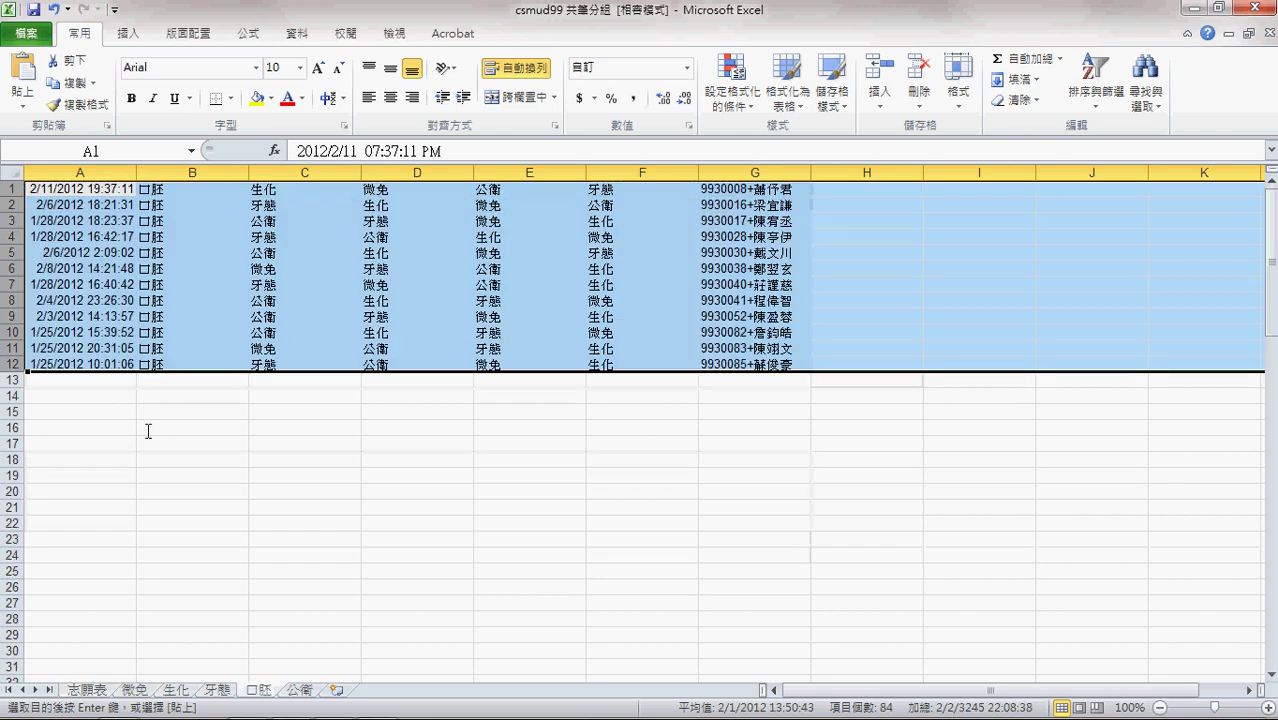
pyautogui.click(89, 380)
pyautogui.press('Return')
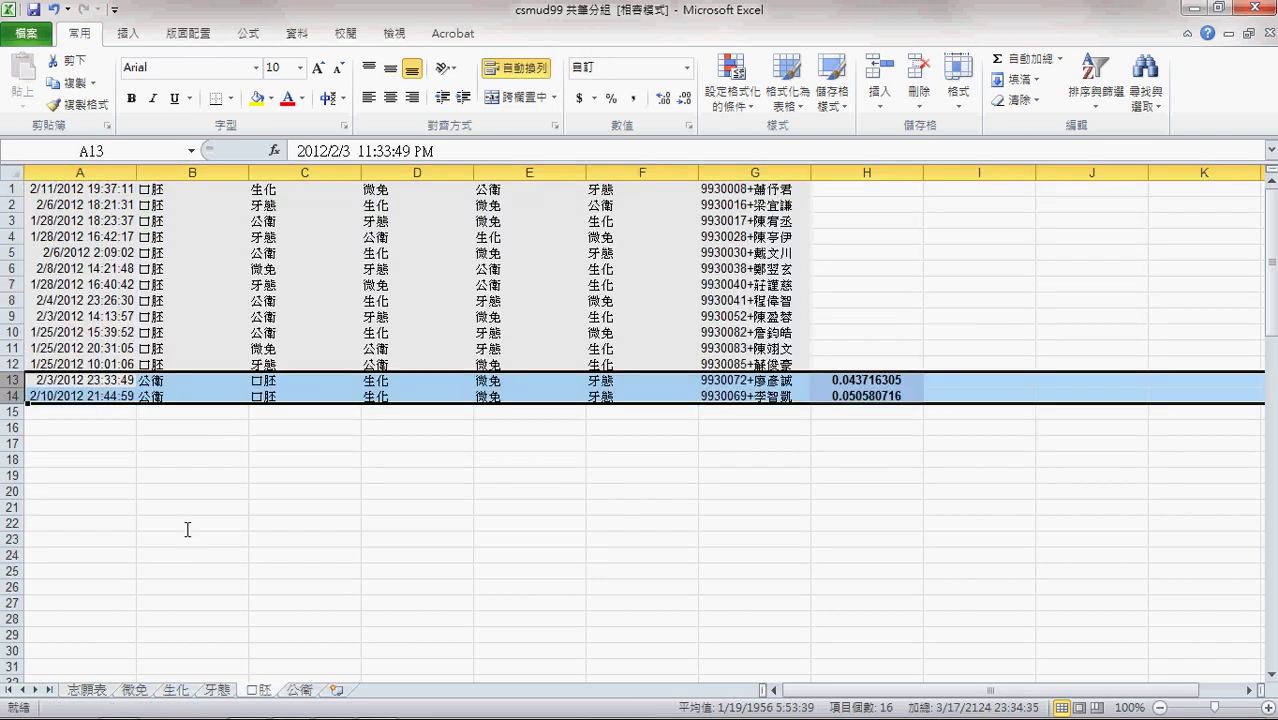
pyautogui.click(101, 690)
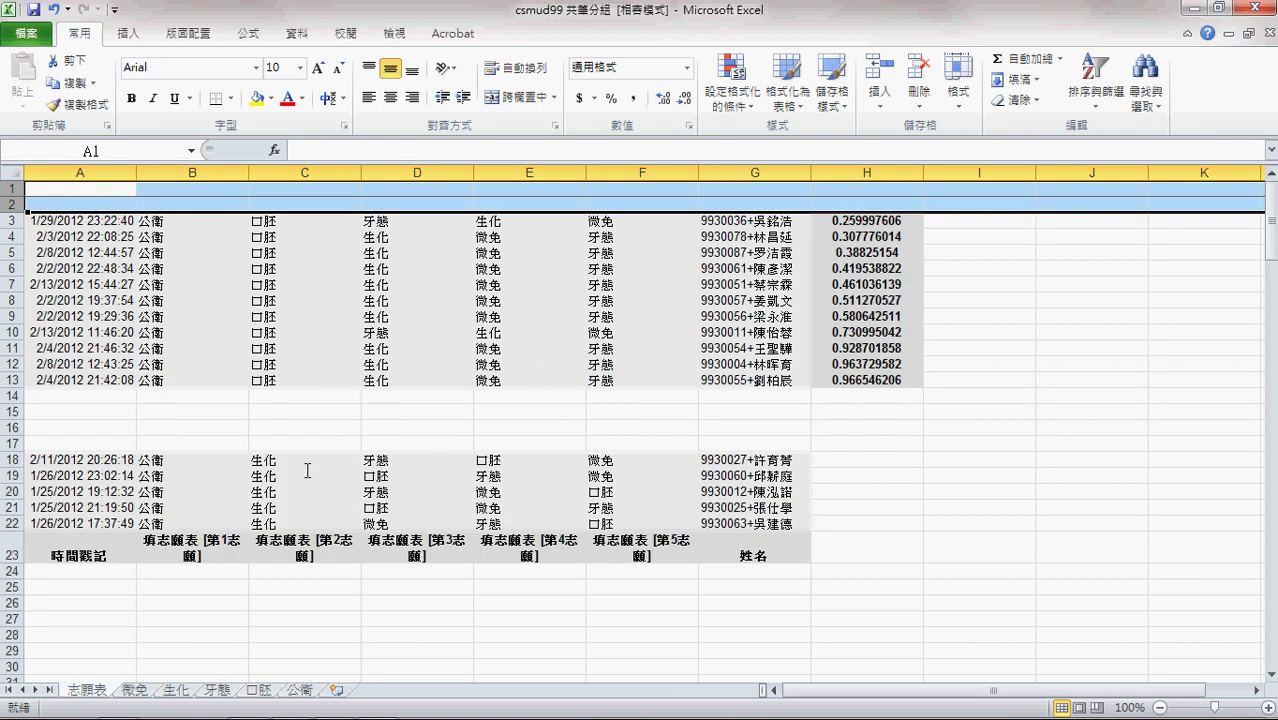
# Enter =rand() in H18 and fill it down to H23 beside the 生化 second-choice rows
pyautogui.click(841, 457)
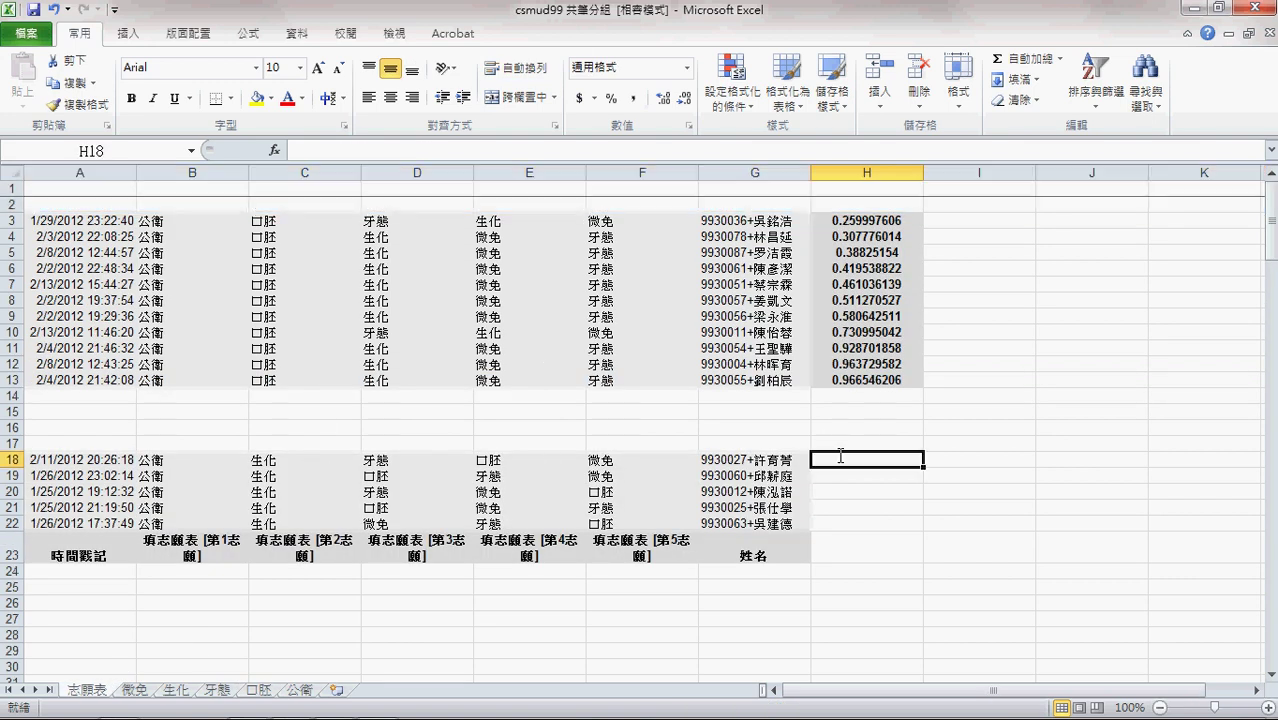
pyautogui.write('=rand()')
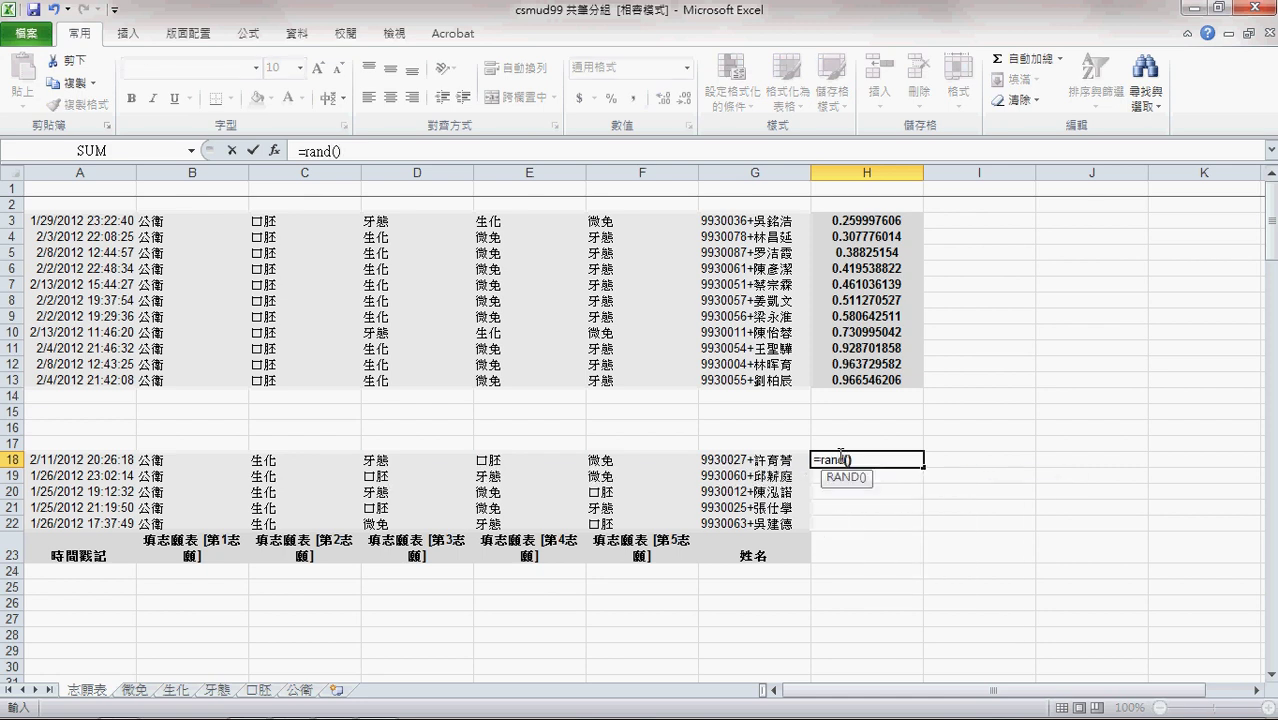
pyautogui.press('Return')
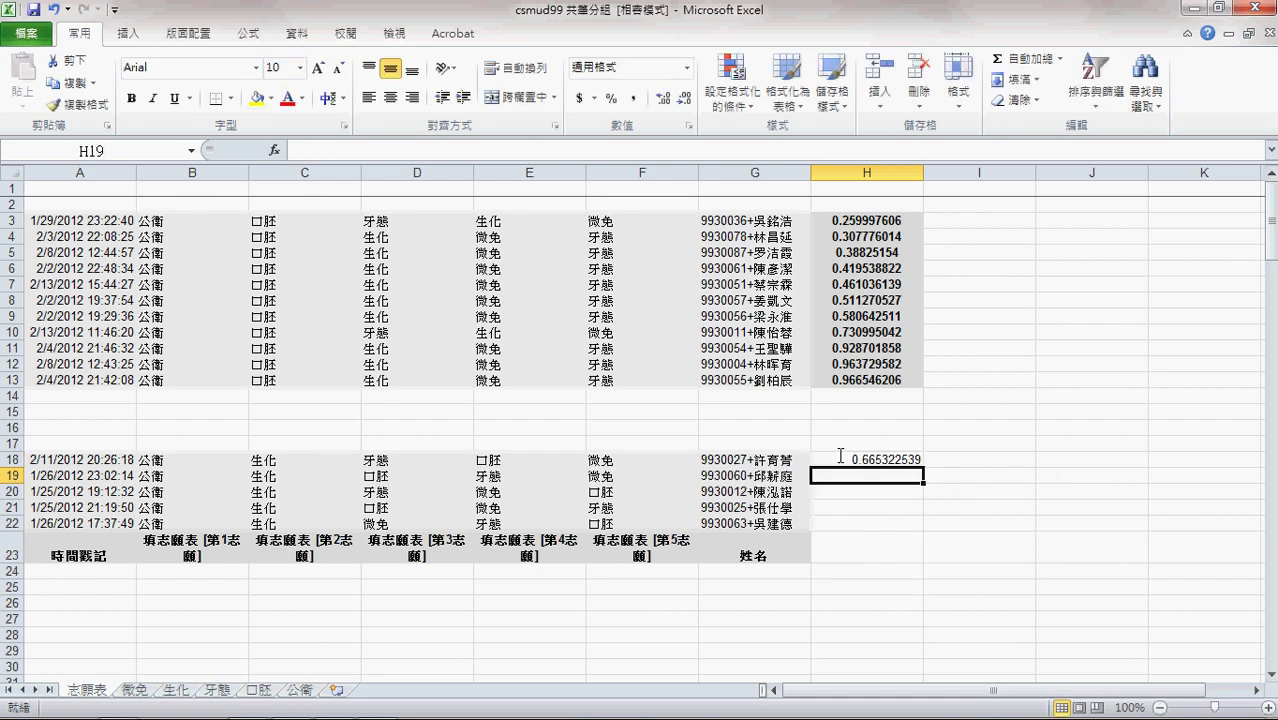
pyautogui.click(926, 462)
pyautogui.click(919, 458)
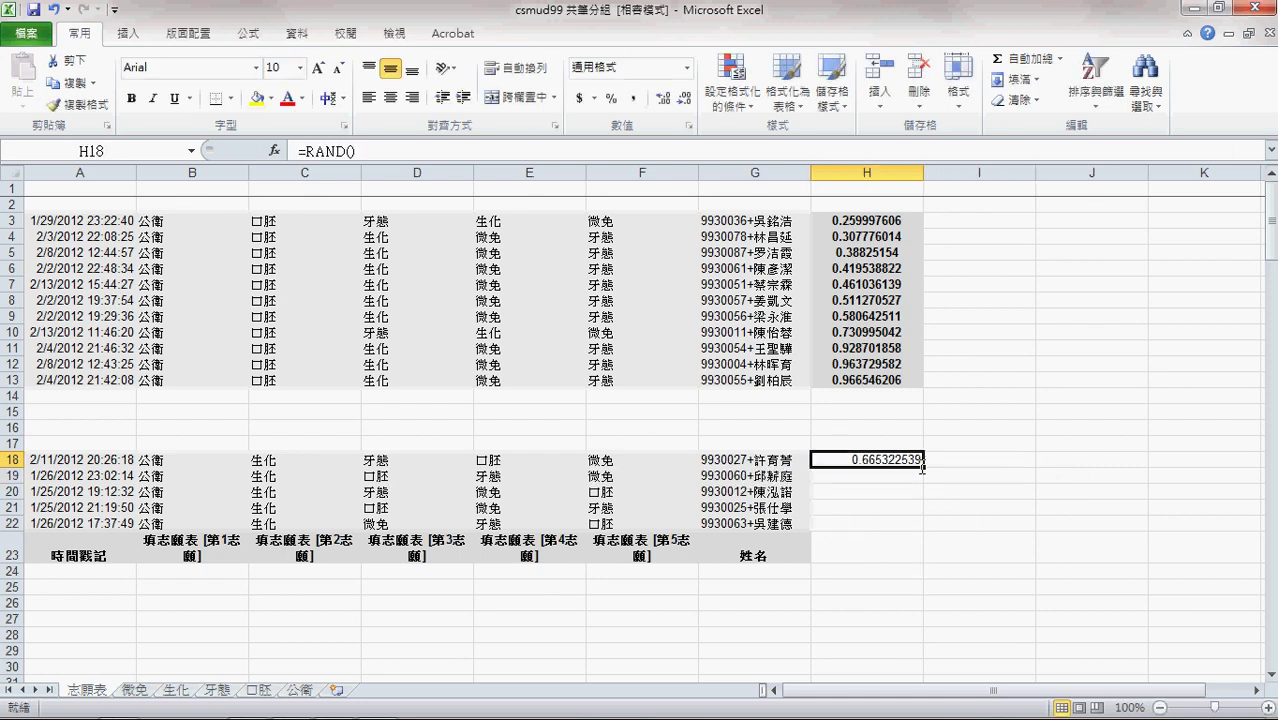
pyautogui.doubleClick(921, 466)
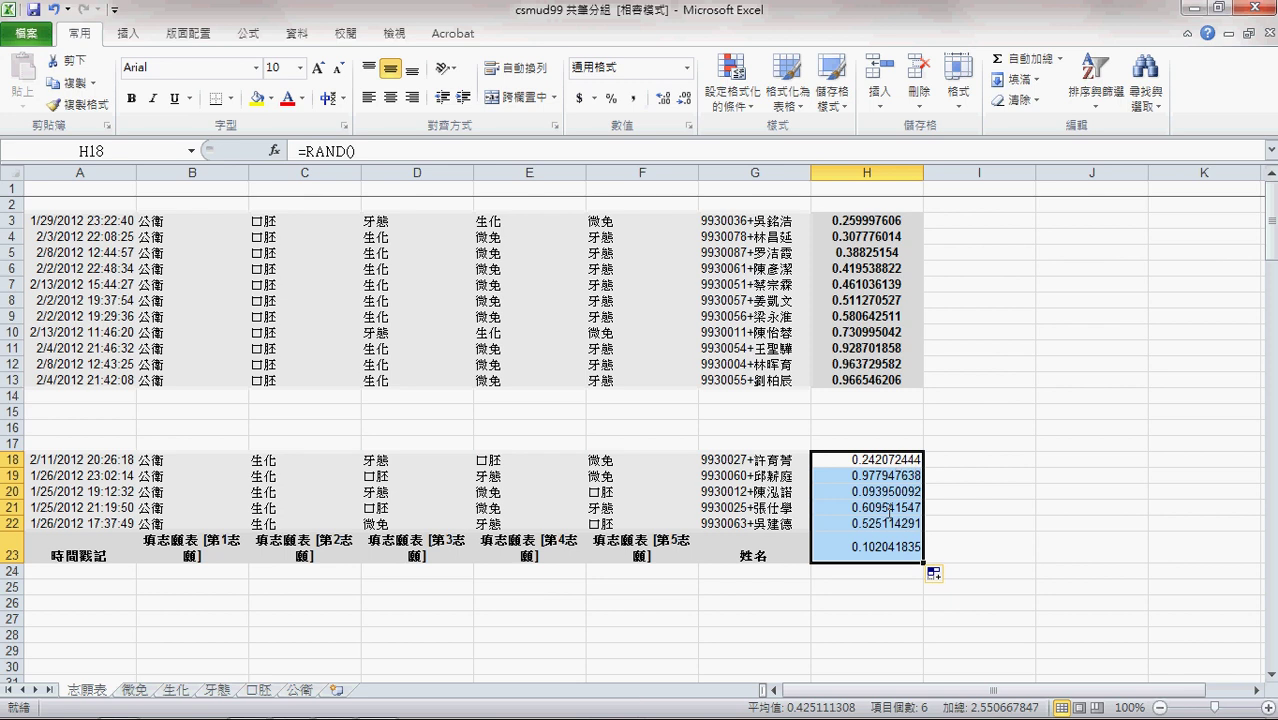
# Convert the random numbers in H18:H23 to fixed values and sort the full rows by them in ascending order
pyautogui.rightClick(893, 461)
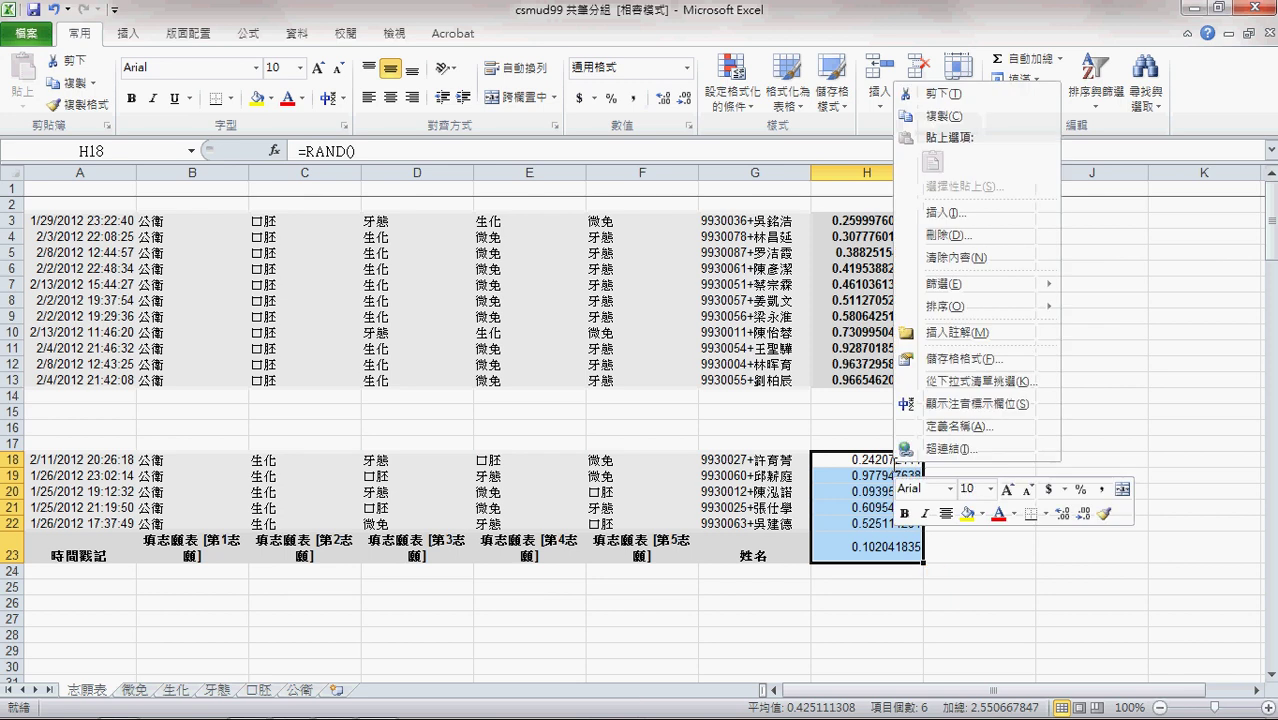
pyautogui.click(972, 118)
pyautogui.rightClick(893, 485)
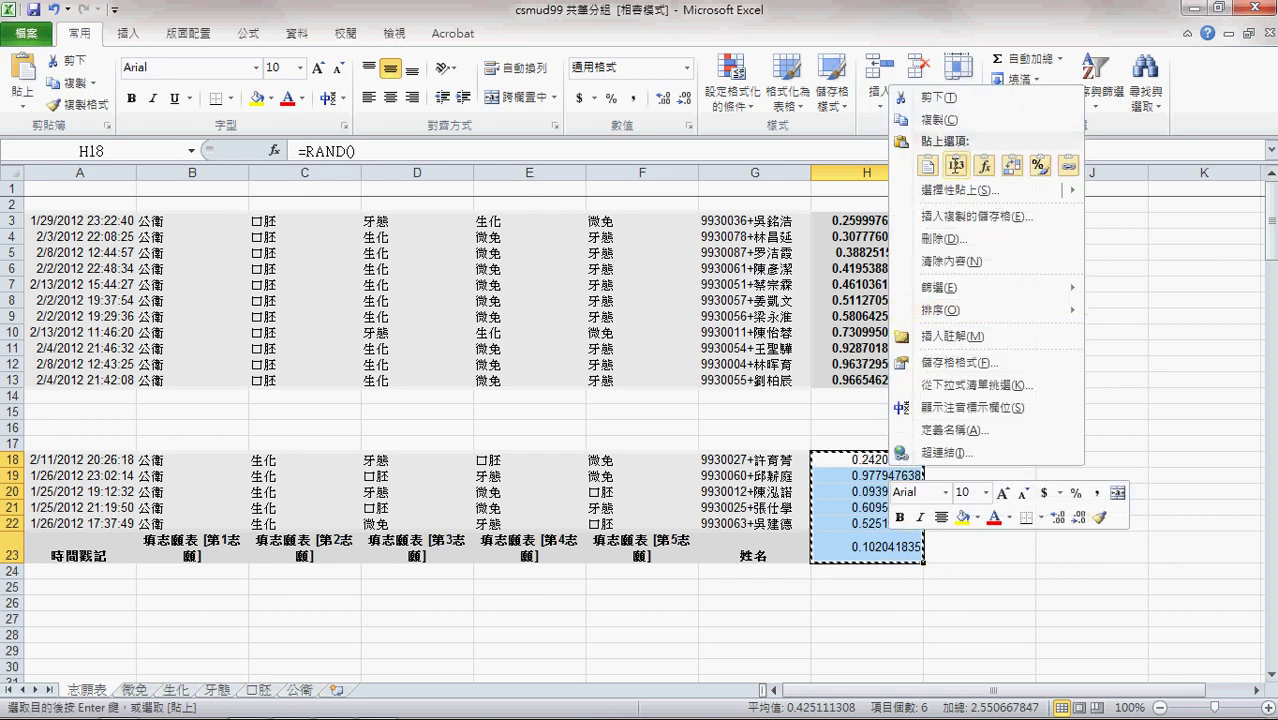
pyautogui.click(956, 165)
pyautogui.click(1088, 105)
pyautogui.click(1087, 124)
pyautogui.press('Return')
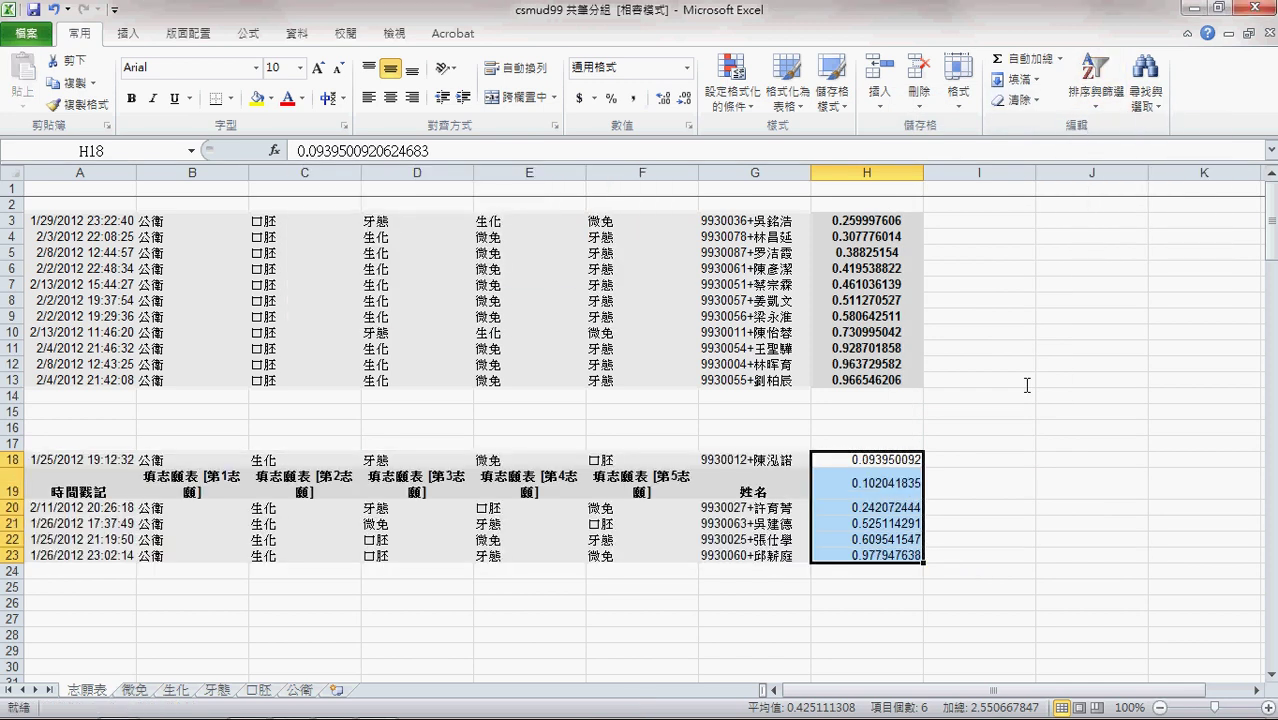
# Move row 18 from 志願表 to cell A20 of the 生化 sheet and return to 志願表
pyautogui.click(890, 459)
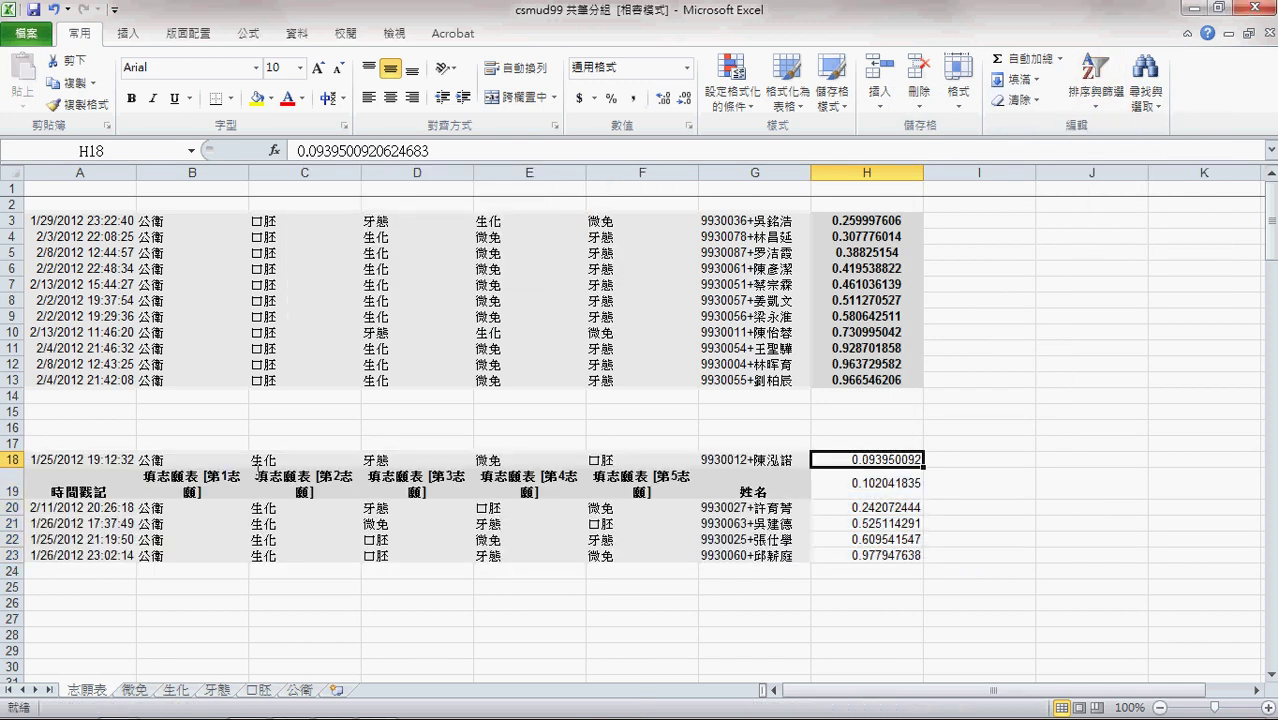
pyautogui.click(16, 460)
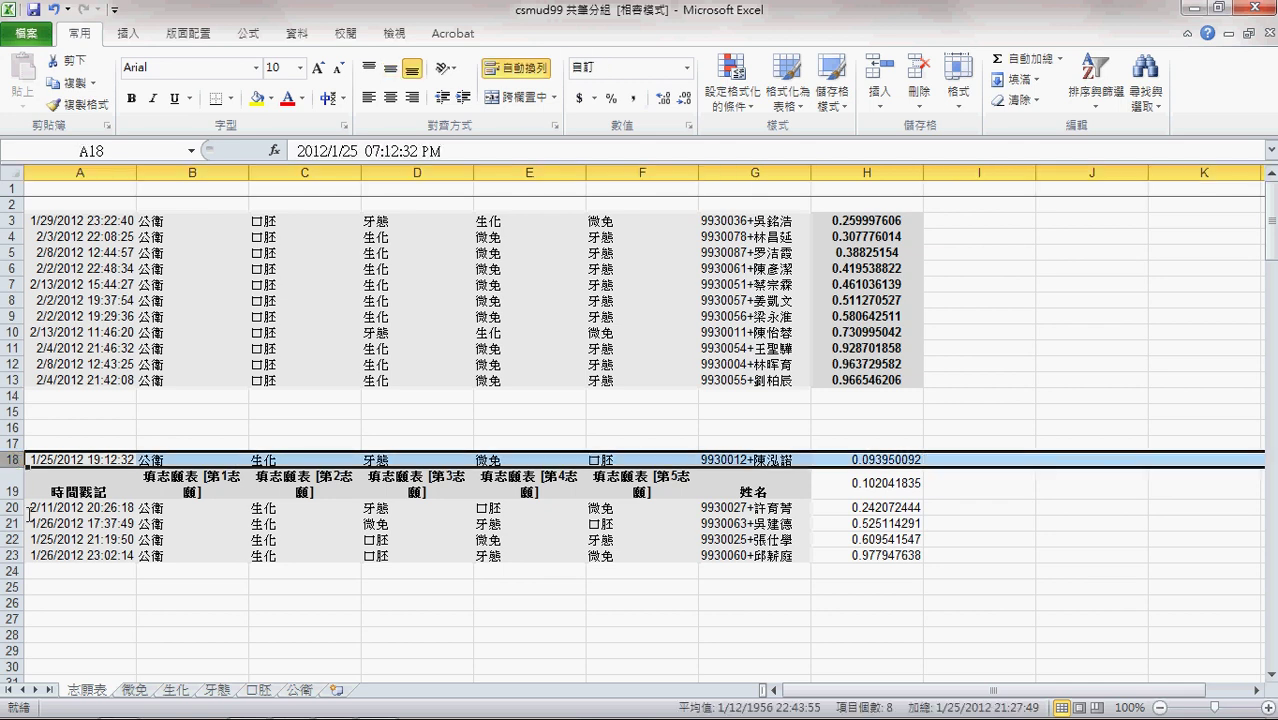
pyautogui.hotkey('ctrl', 'c')
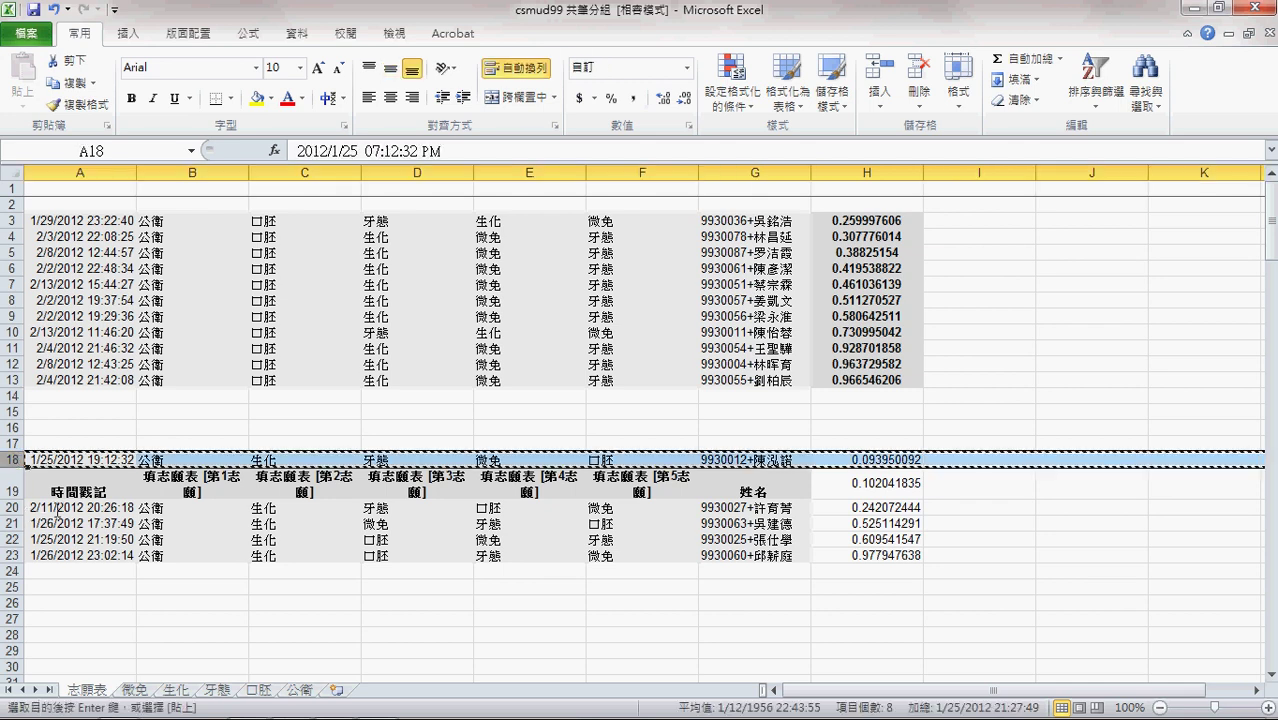
pyautogui.click(180, 690)
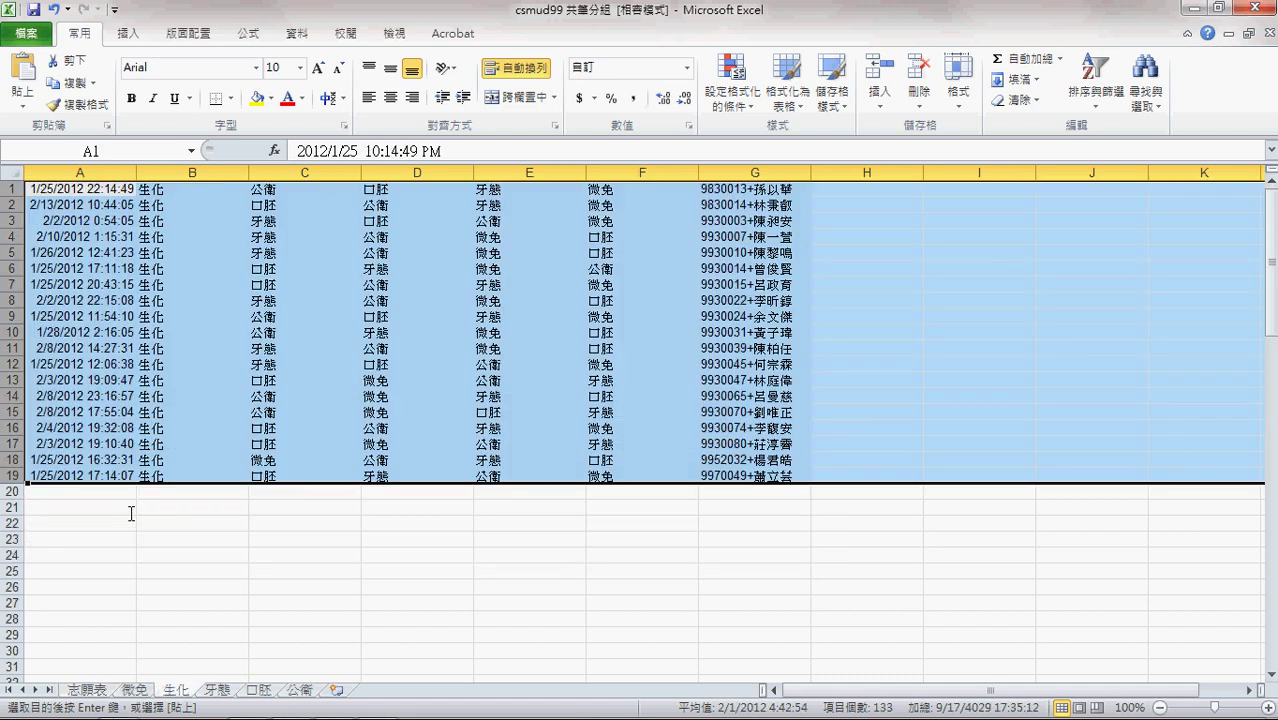
pyautogui.click(43, 490)
pyautogui.press('Return')
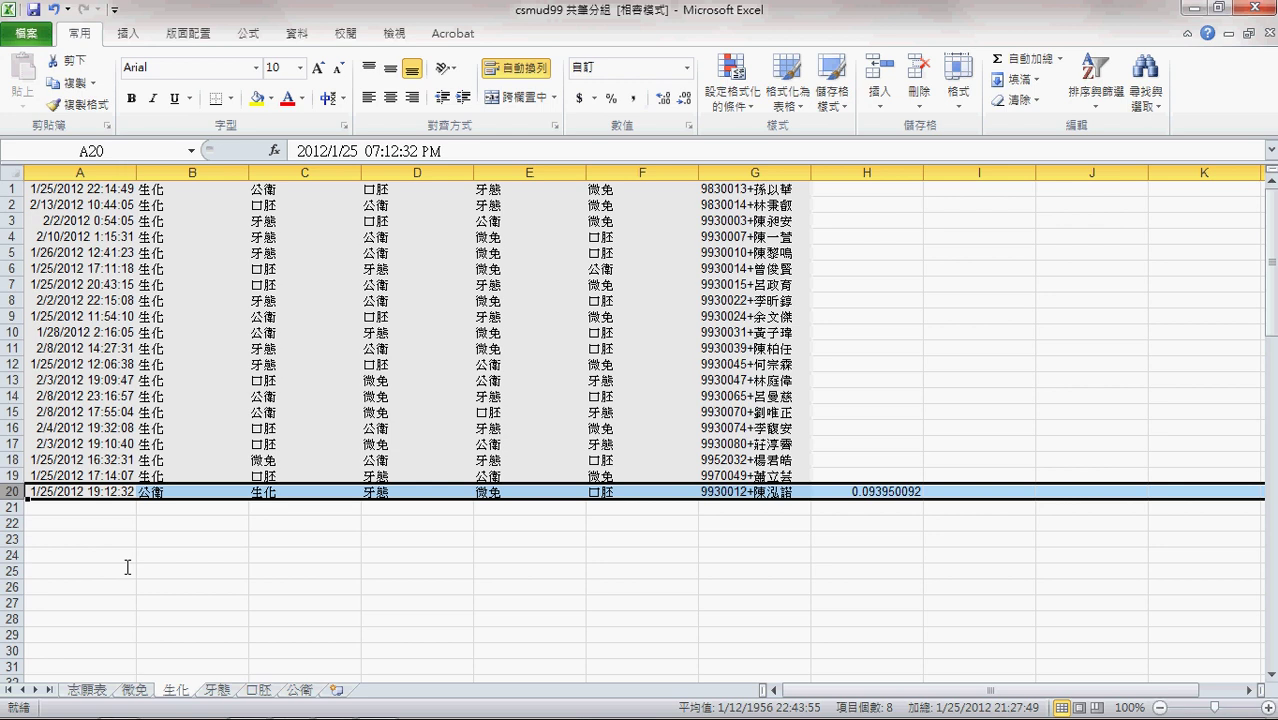
pyautogui.click(88, 690)
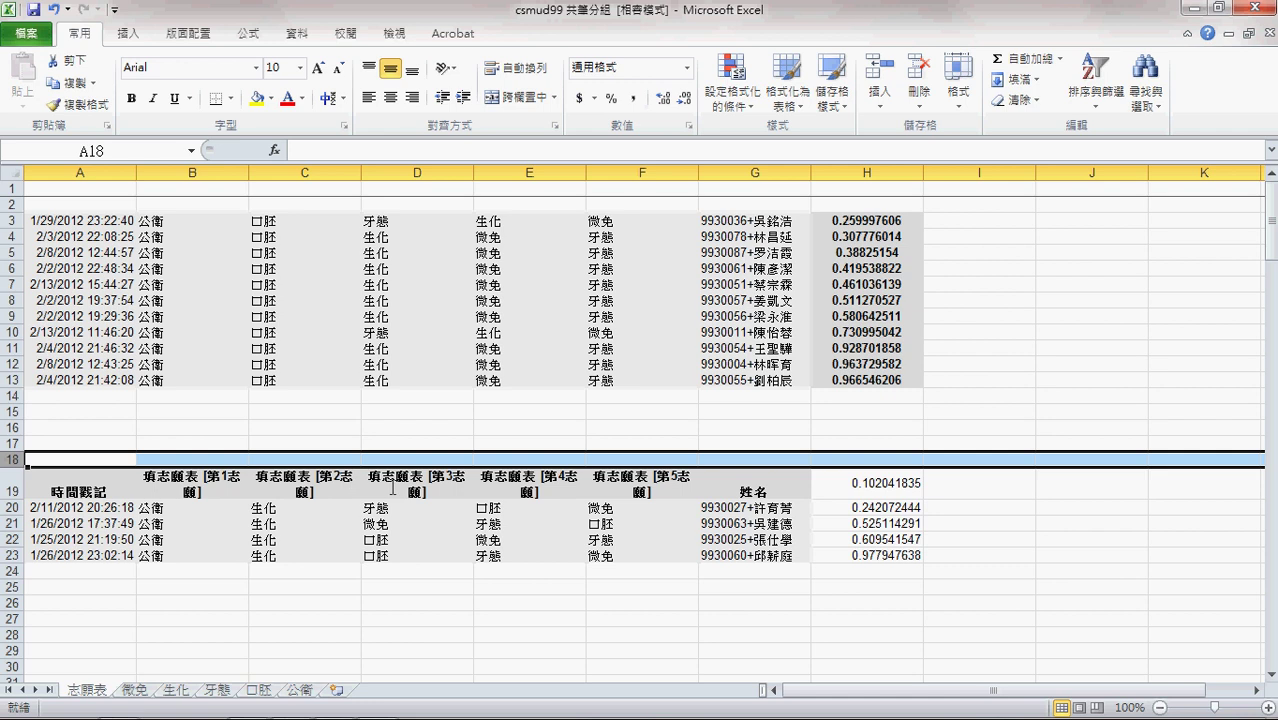
# Try to sort 志願表 by the third-choice column D in ascending order, and undo the sort
pyautogui.click(440, 173)
pyautogui.click(1094, 80)
pyautogui.click(1140, 127)
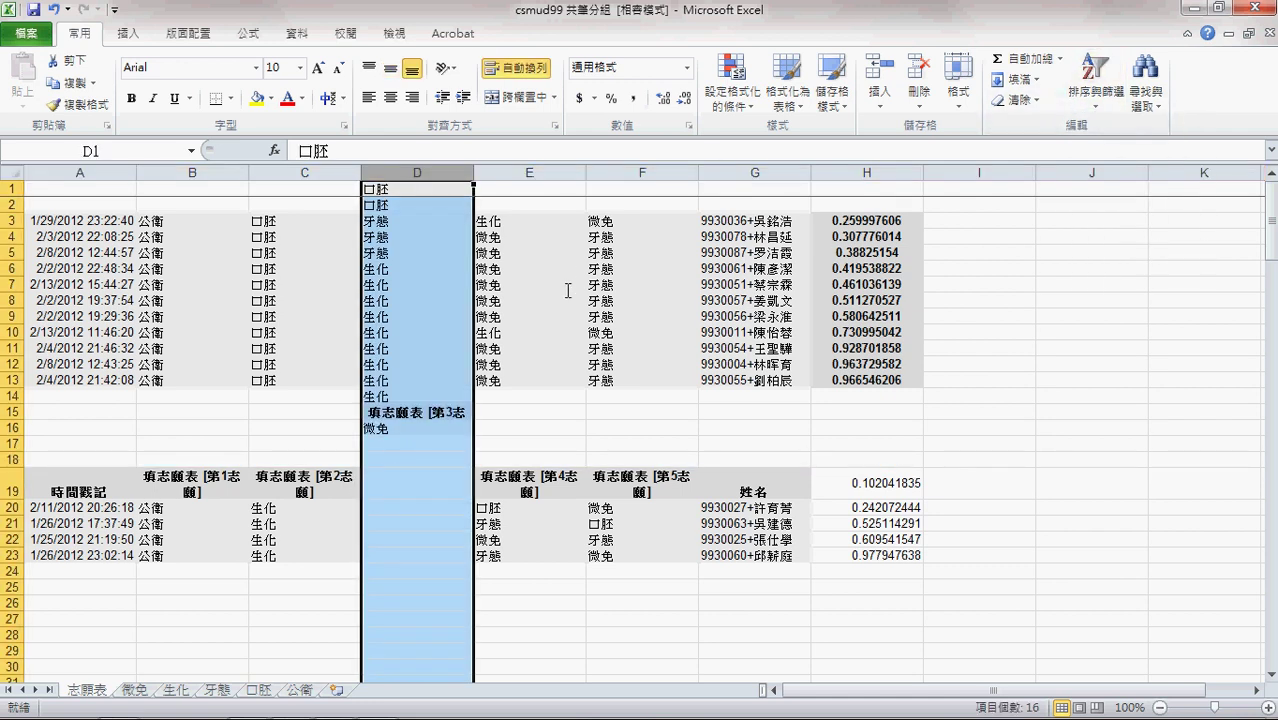
pyautogui.hotkey('ctrl', 'z')
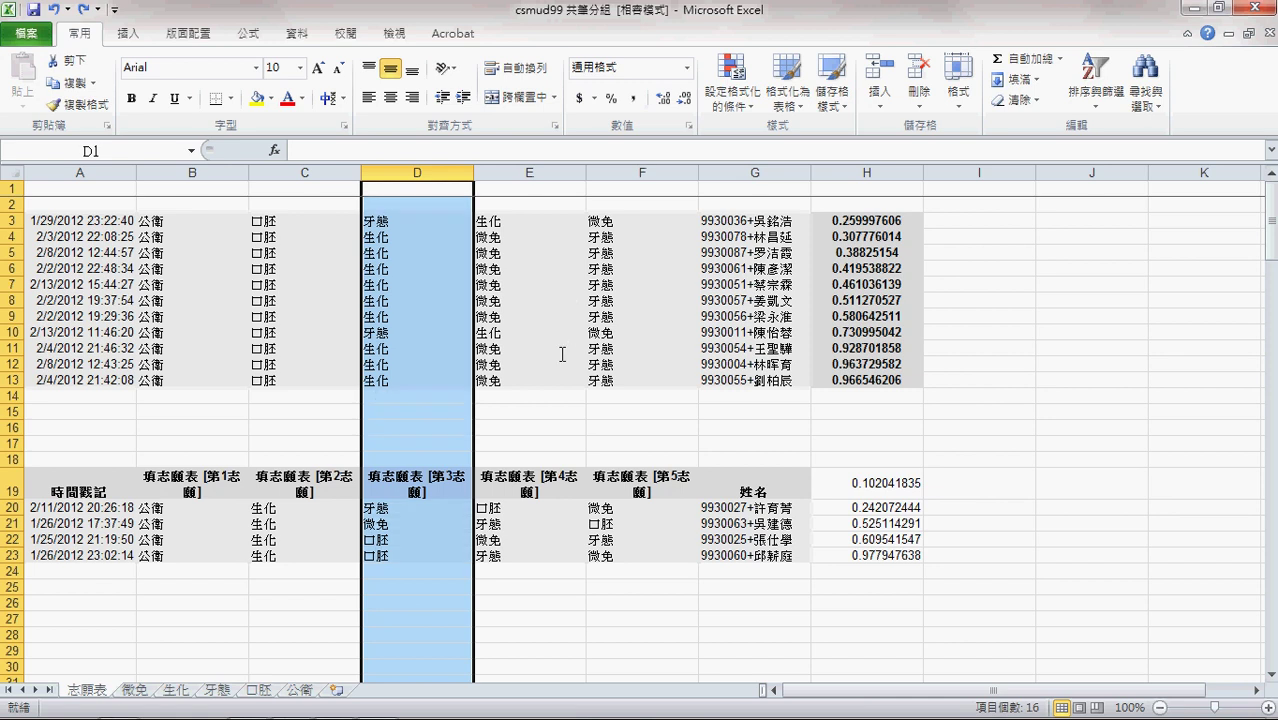
# Delete the empty rows 14 to 18 and the empty rows 1 and 2 from 志願表
pyautogui.moveTo(12, 394); pyautogui.dragTo(14, 458)
pyautogui.rightClick(16, 458)
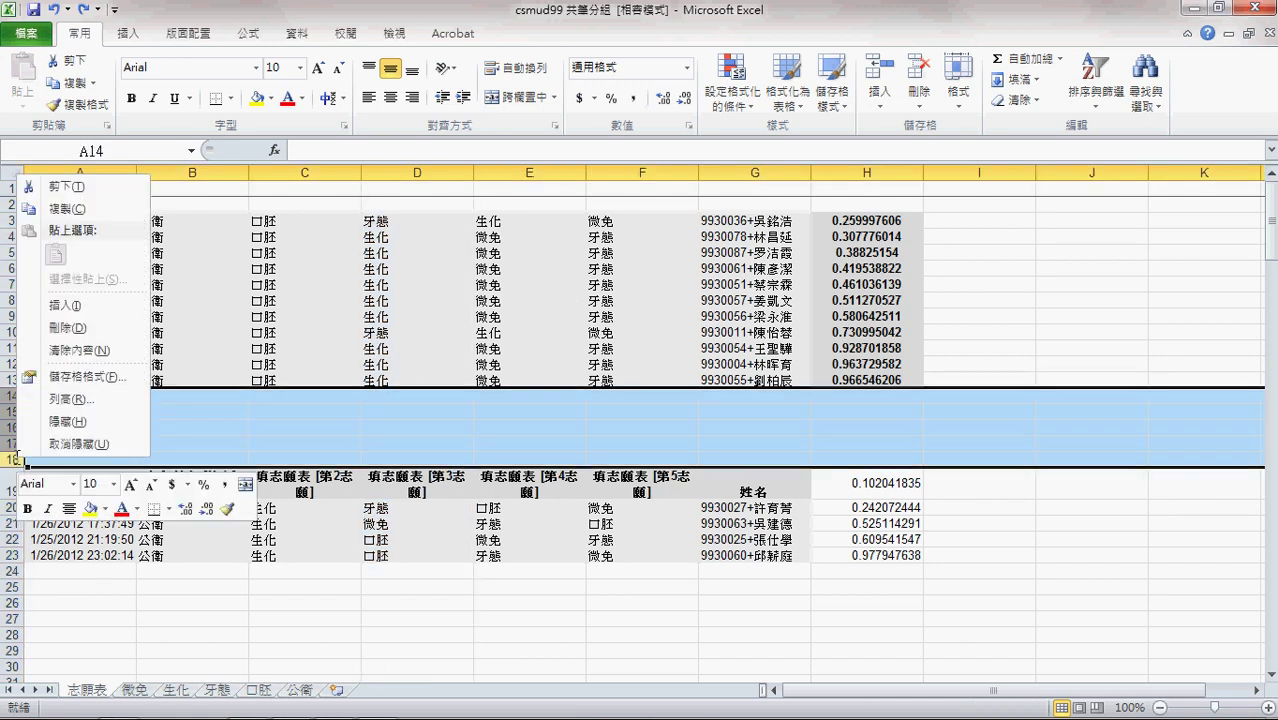
pyautogui.click(66, 327)
pyautogui.moveTo(12, 188); pyautogui.dragTo(14, 204)
pyautogui.rightClick(18, 204)
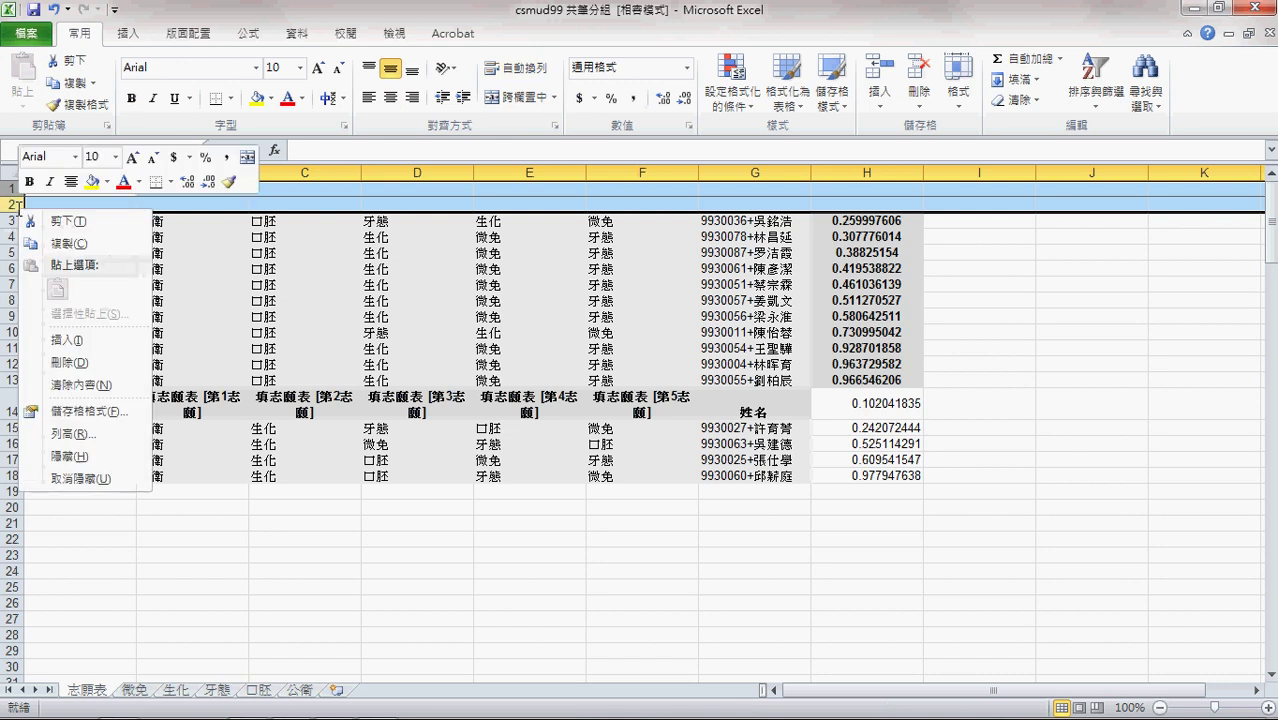
pyautogui.click(69, 362)
# Clear all the random numbers from column H of 志願表
pyautogui.click(419, 173)
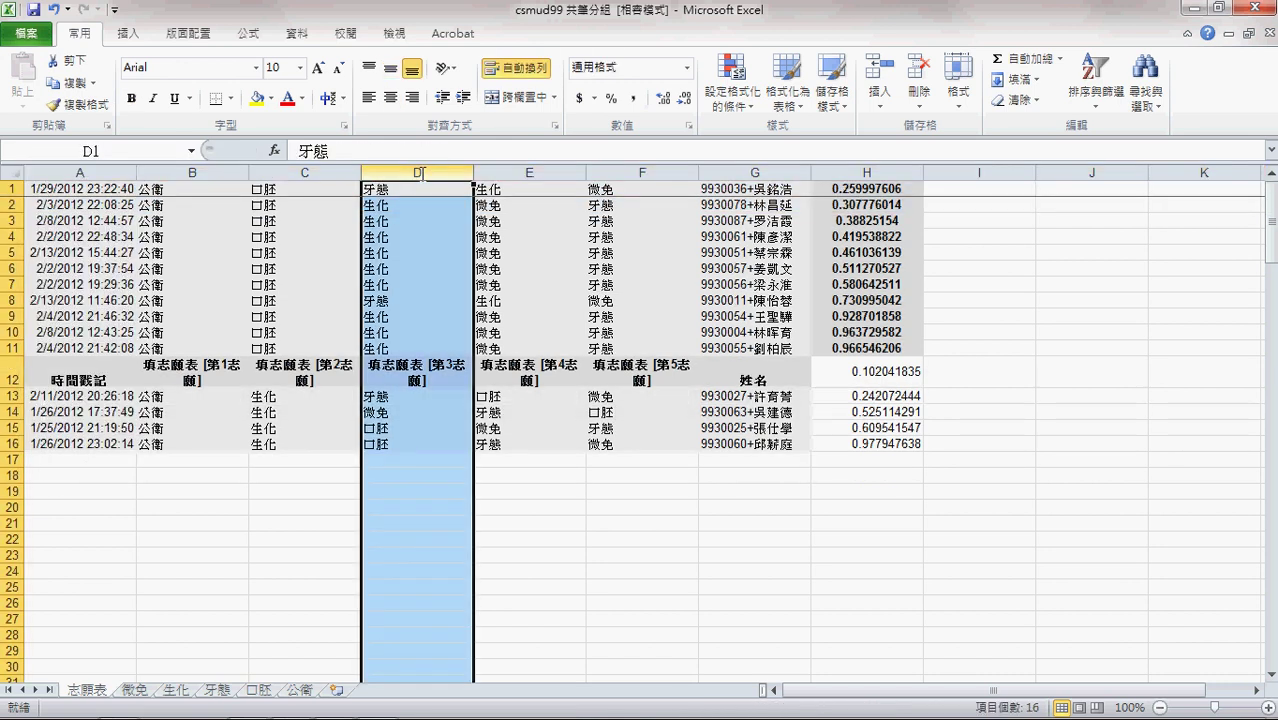
pyautogui.click(889, 175)
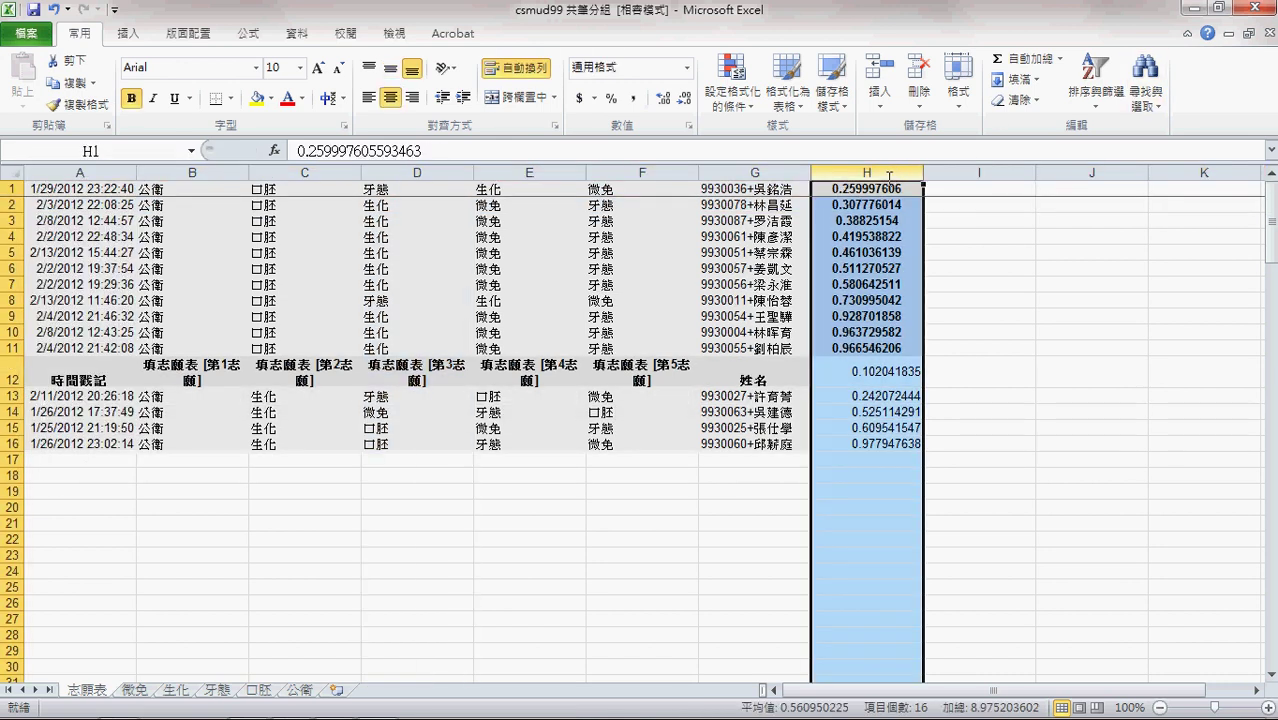
pyautogui.press('Delete')
# Sort 志願表 by the third-choice column D in ascending order, expanding the selection to keep the rows intact
pyautogui.click(417, 173)
pyautogui.click(1101, 88)
pyautogui.click(1100, 127)
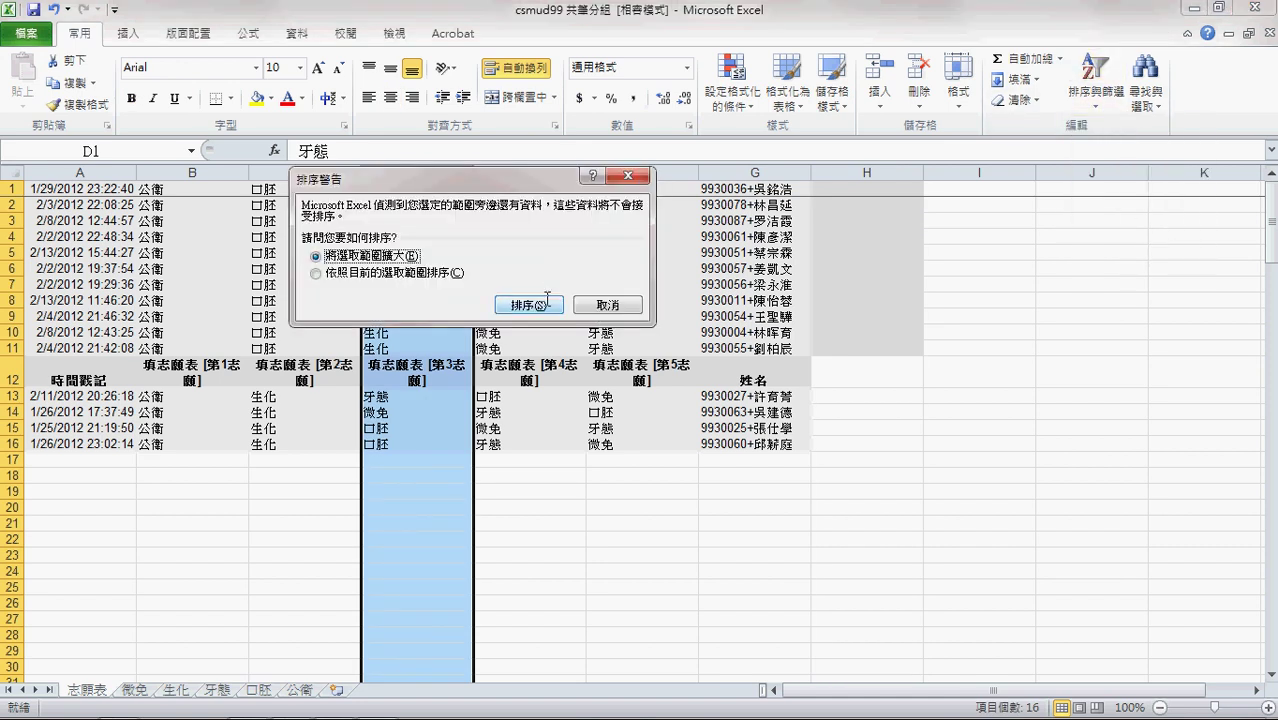
pyautogui.click(528, 304)
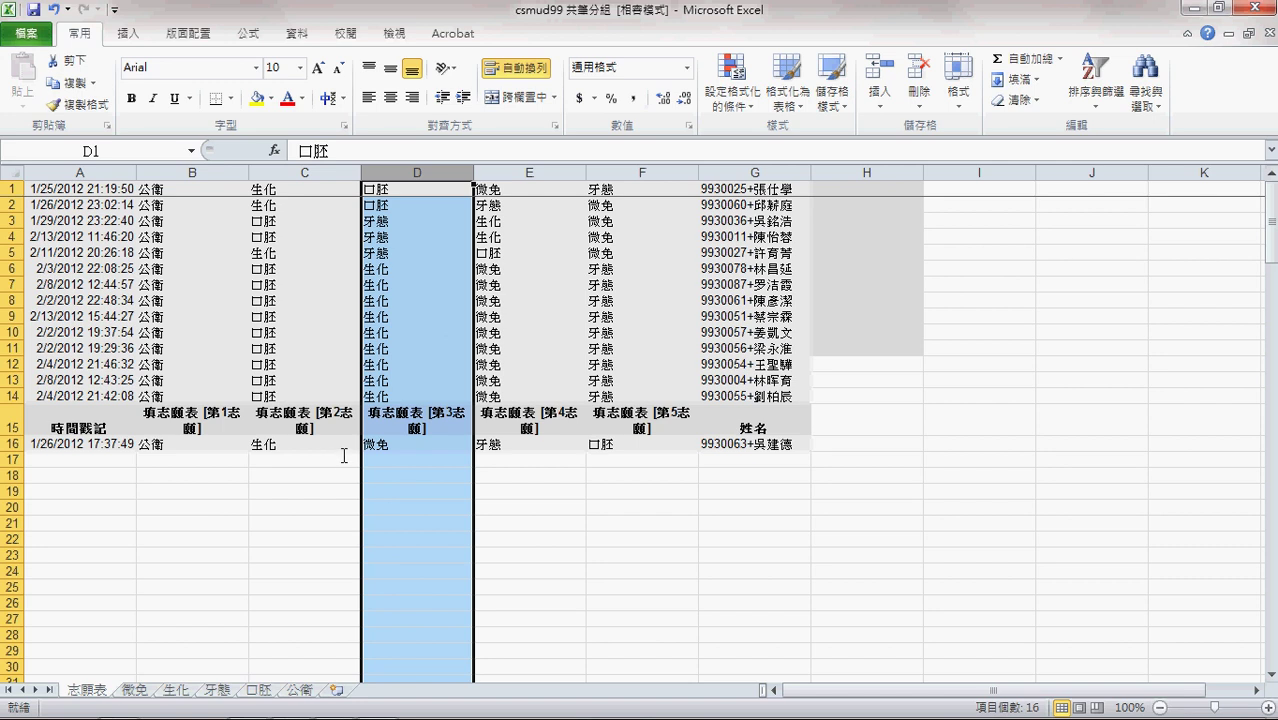
# After checking the 口胚 and 牙態 sheets, move rows 3 to 5 from 志願表 to A11 of 牙態 and return to 志願表
pyautogui.click(257, 690)
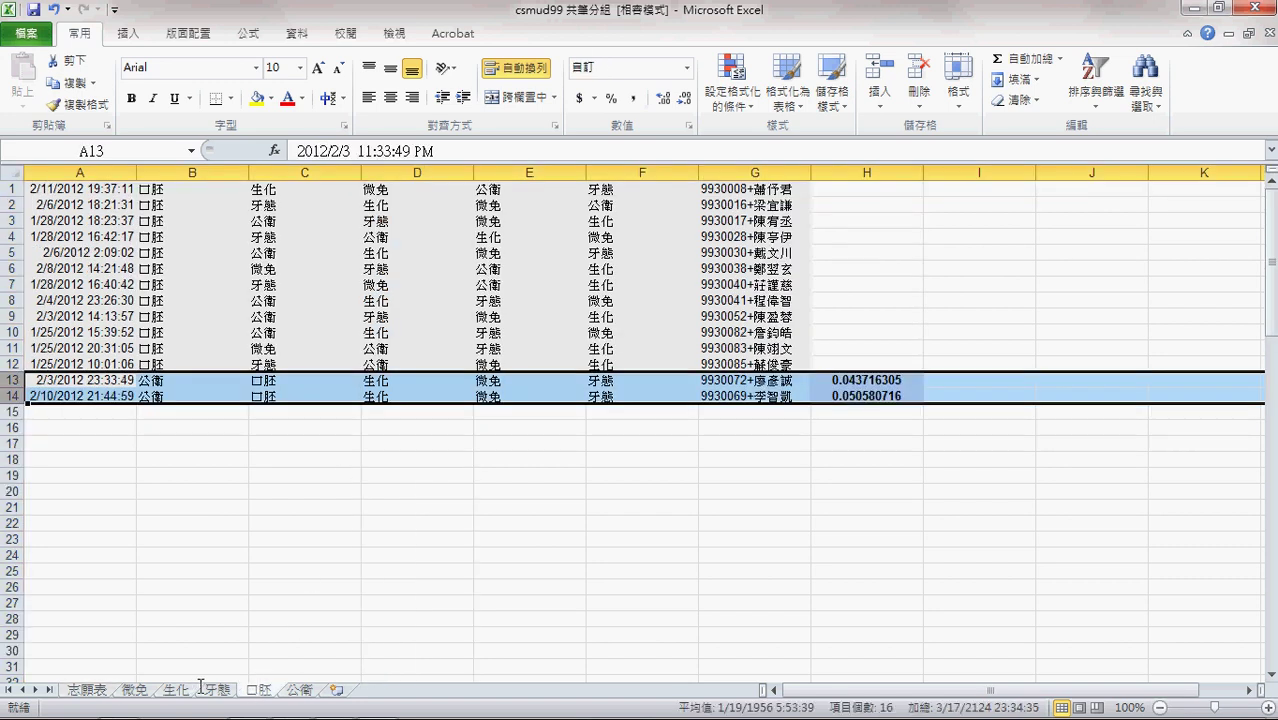
pyautogui.click(88, 690)
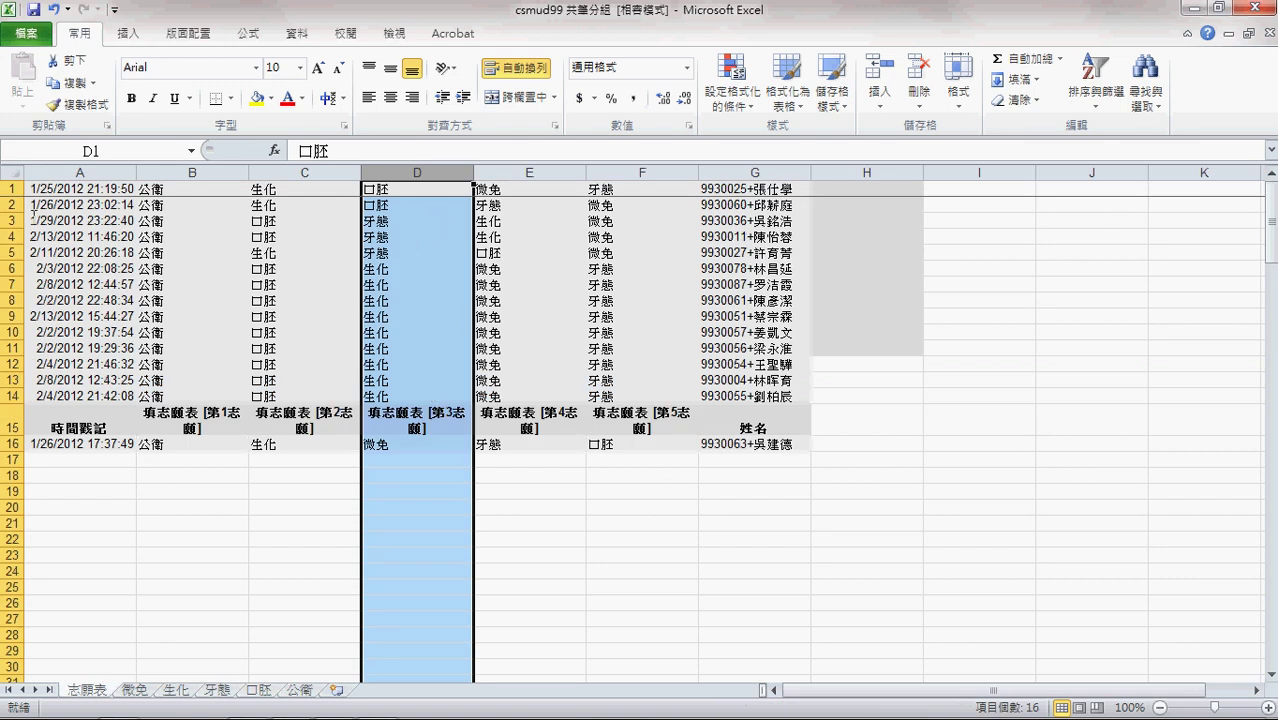
pyautogui.click(224, 690)
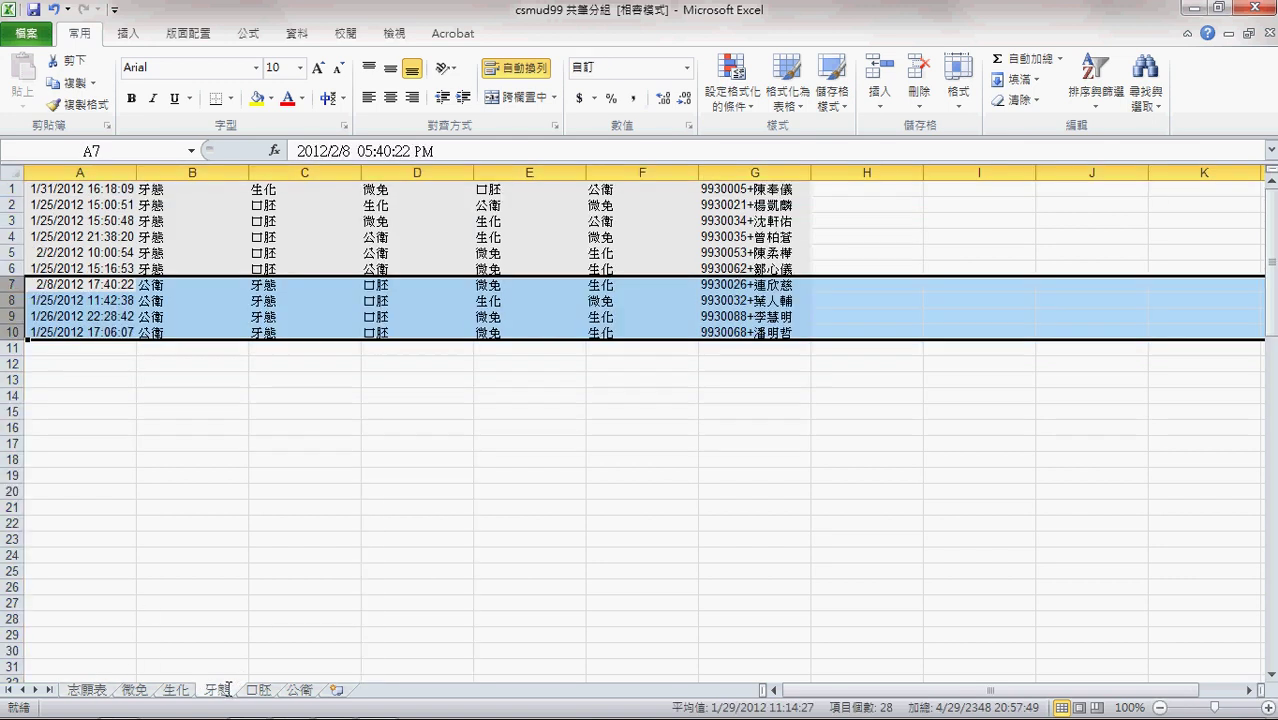
pyautogui.click(88, 690)
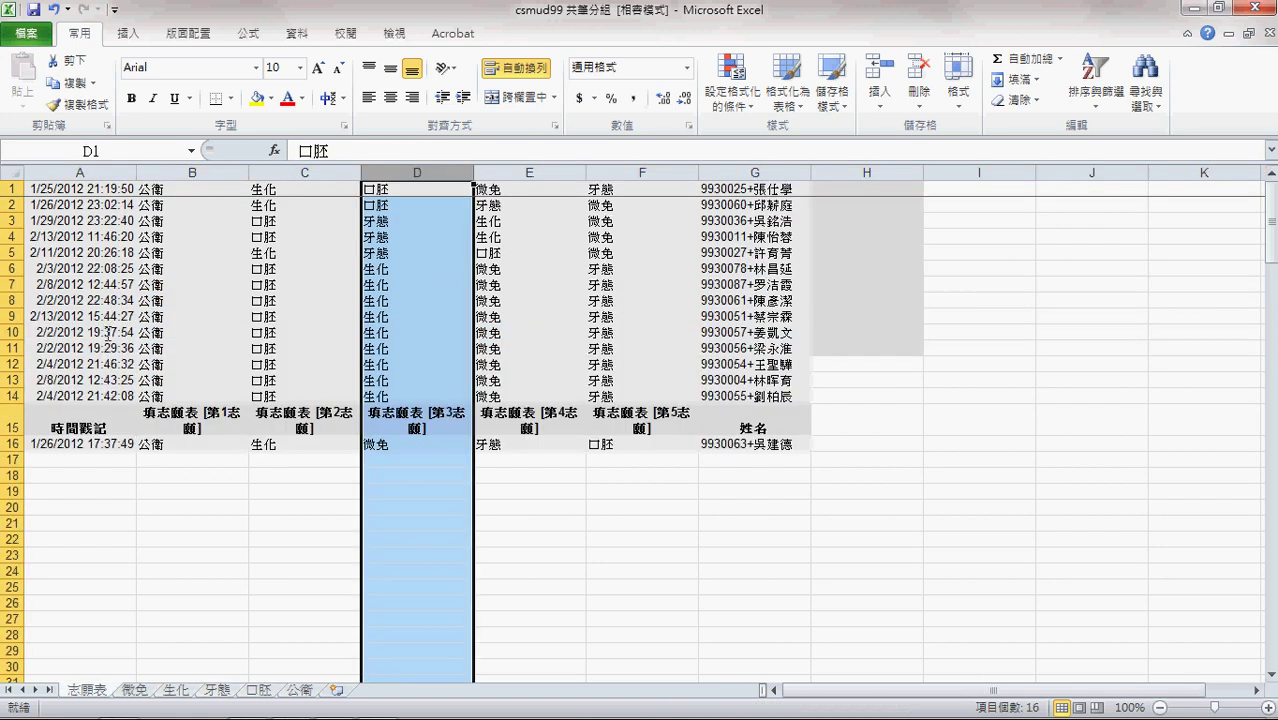
pyautogui.click(12, 220)
pyautogui.keyDown('shift'); pyautogui.click(13, 252); pyautogui.keyUp('shift')
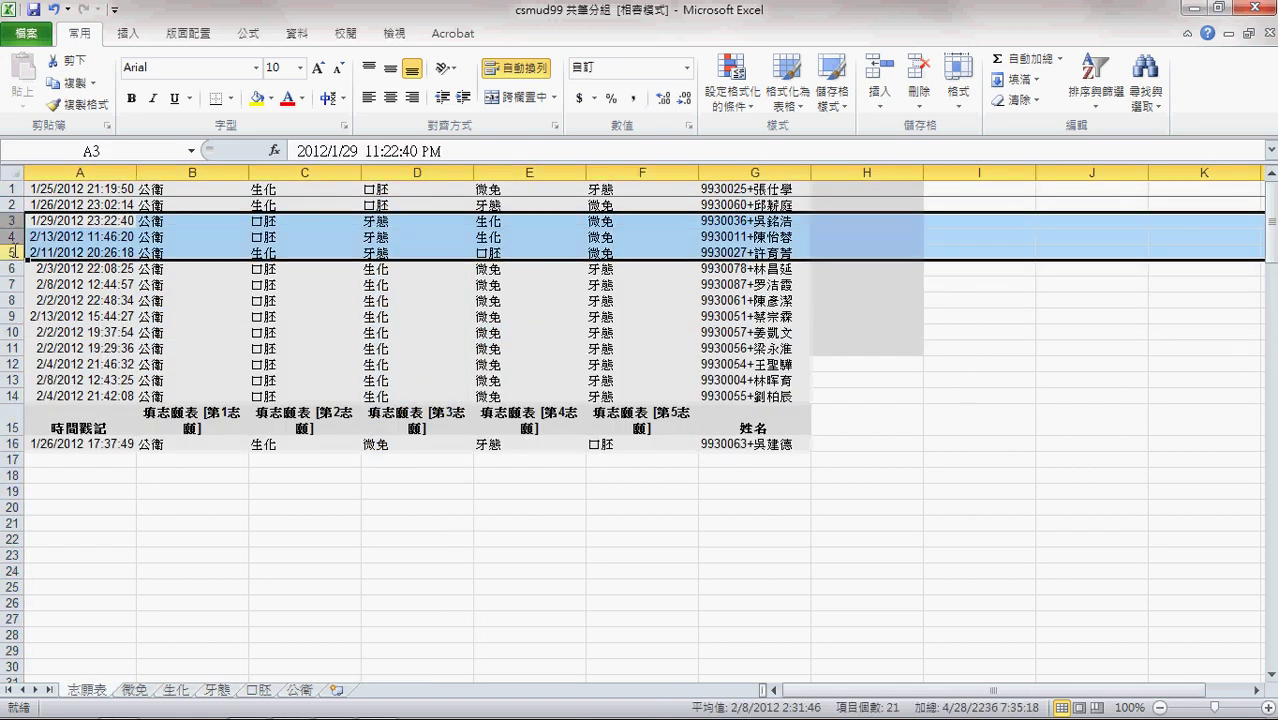
pyautogui.hotkey('ctrl', 'c')
pyautogui.click(219, 689)
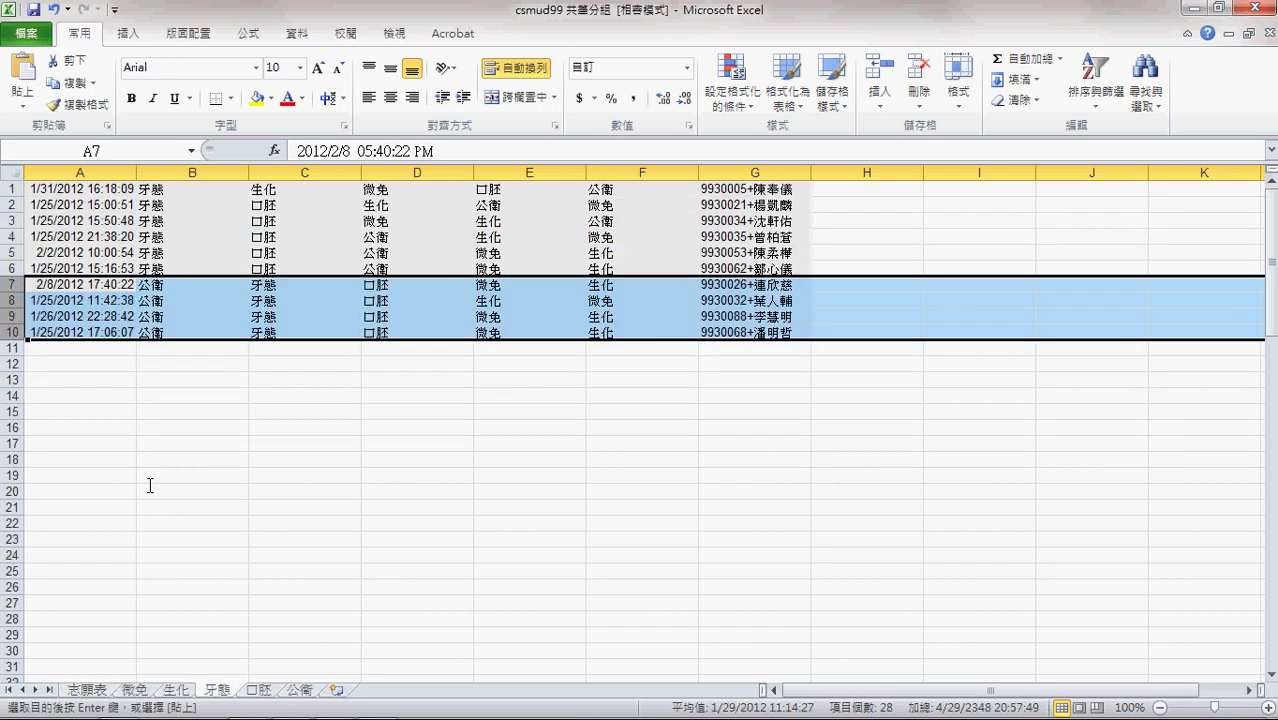
pyautogui.click(76, 349)
pyautogui.press('Return')
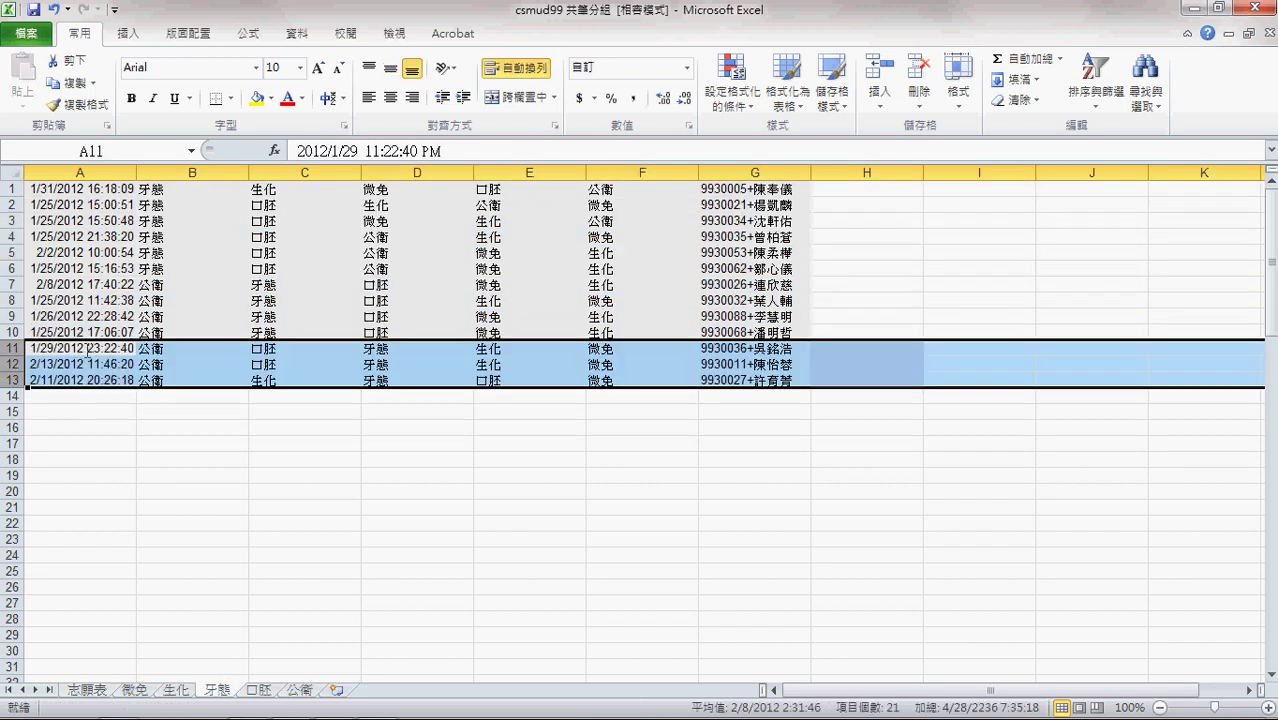
pyautogui.click(86, 689)
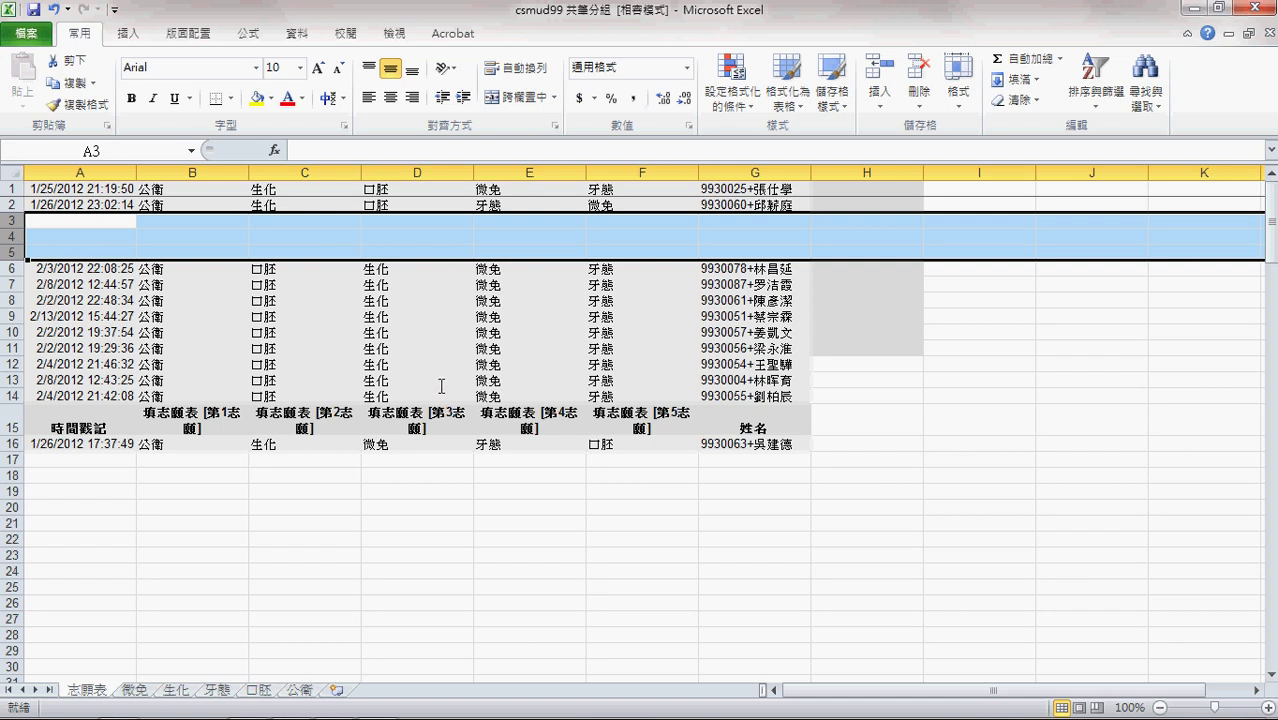
# Move row 16, whose third choice is 微免, from 志願表 to A12 of the 微免 sheet and return to 志願表
pyautogui.click(13, 444)
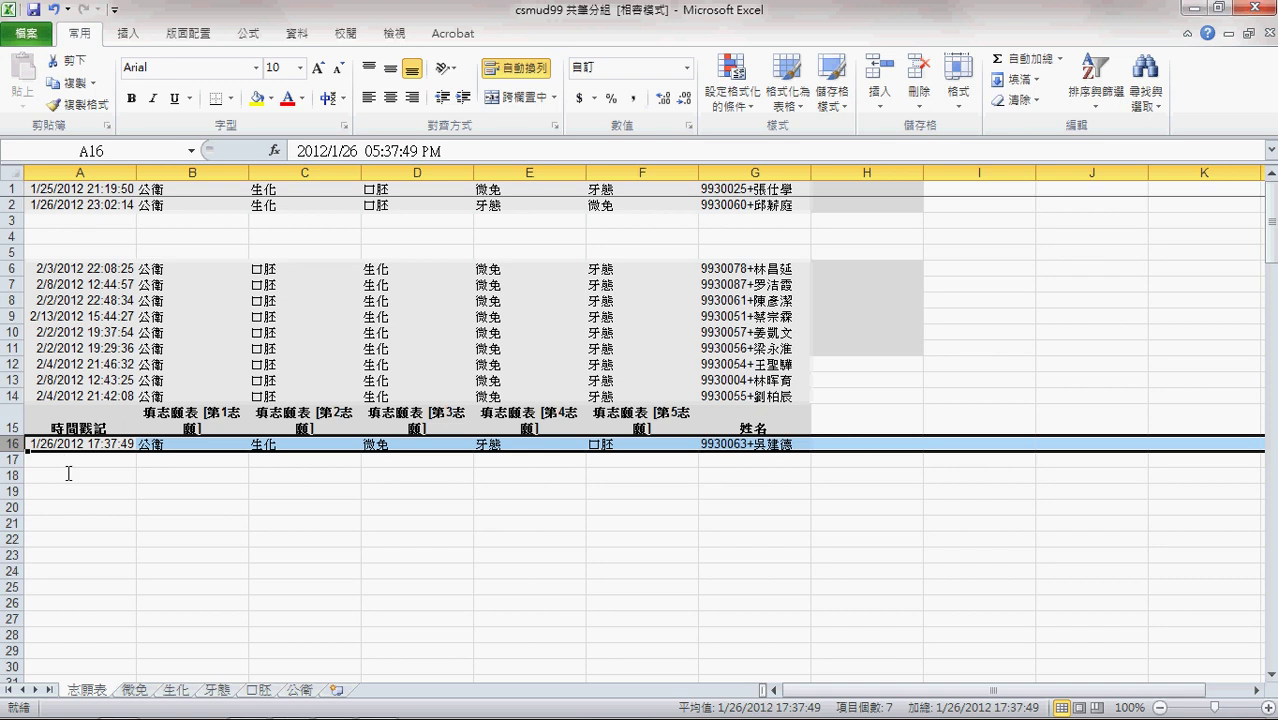
pyautogui.hotkey('ctrl', 'c')
pyautogui.click(134, 690)
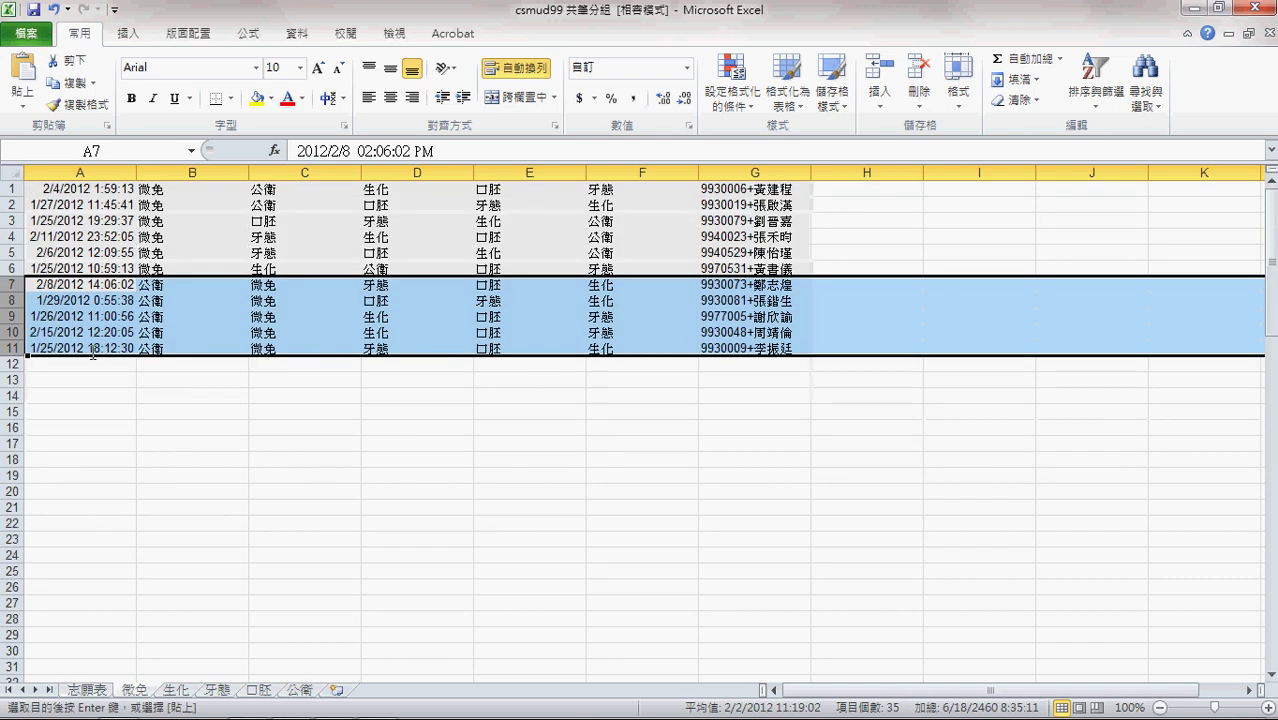
pyautogui.click(86, 371)
pyautogui.press('Return')
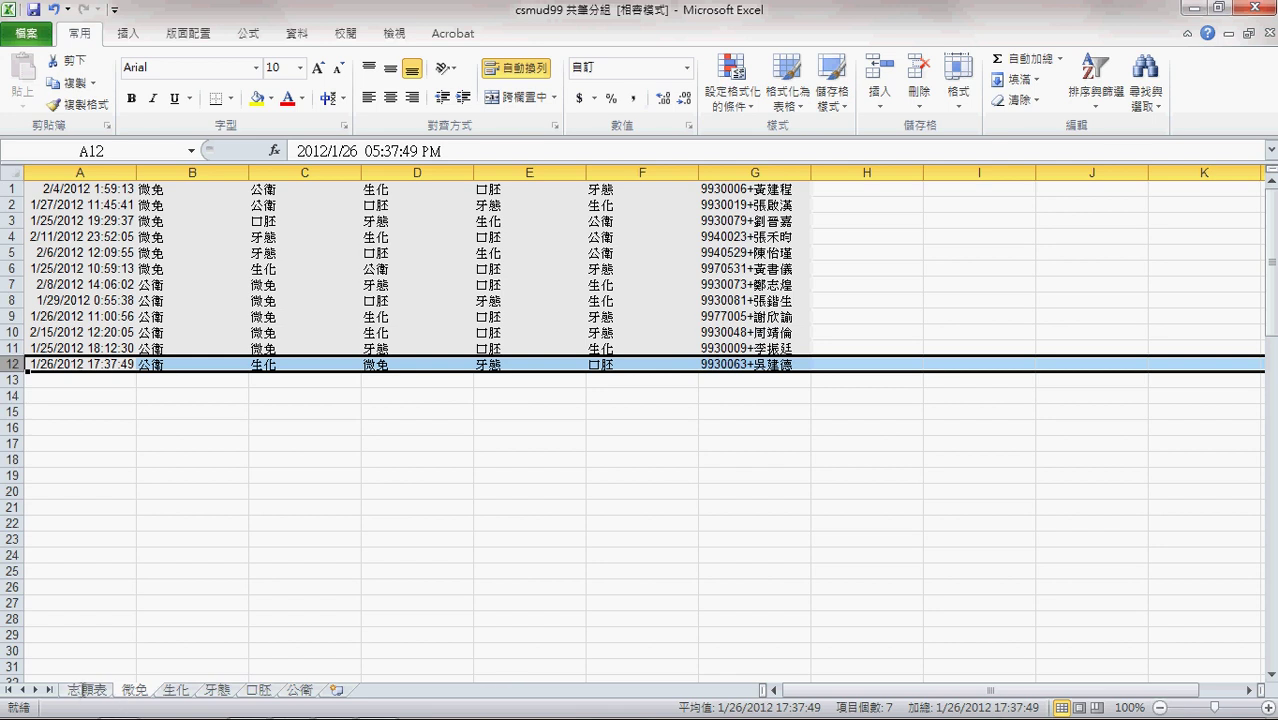
pyautogui.click(85, 690)
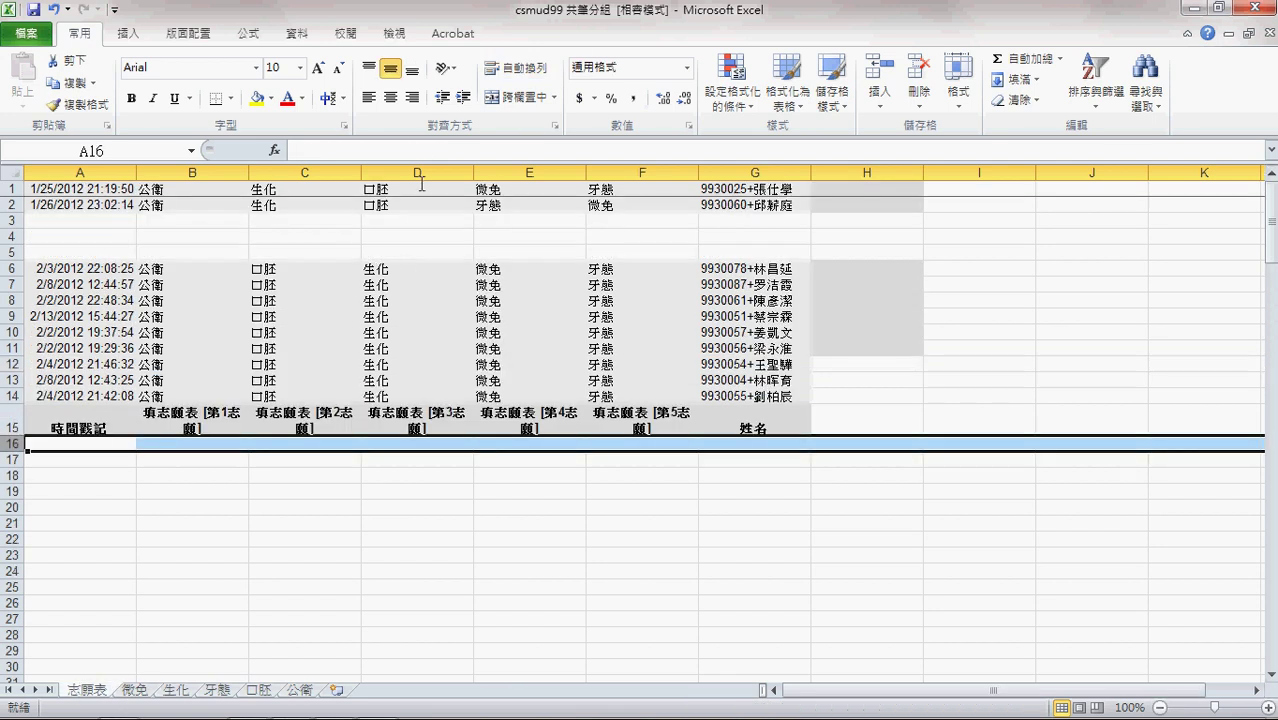
# Delete the empty rows 3 to 5 from 志願表
pyautogui.click(495, 173)
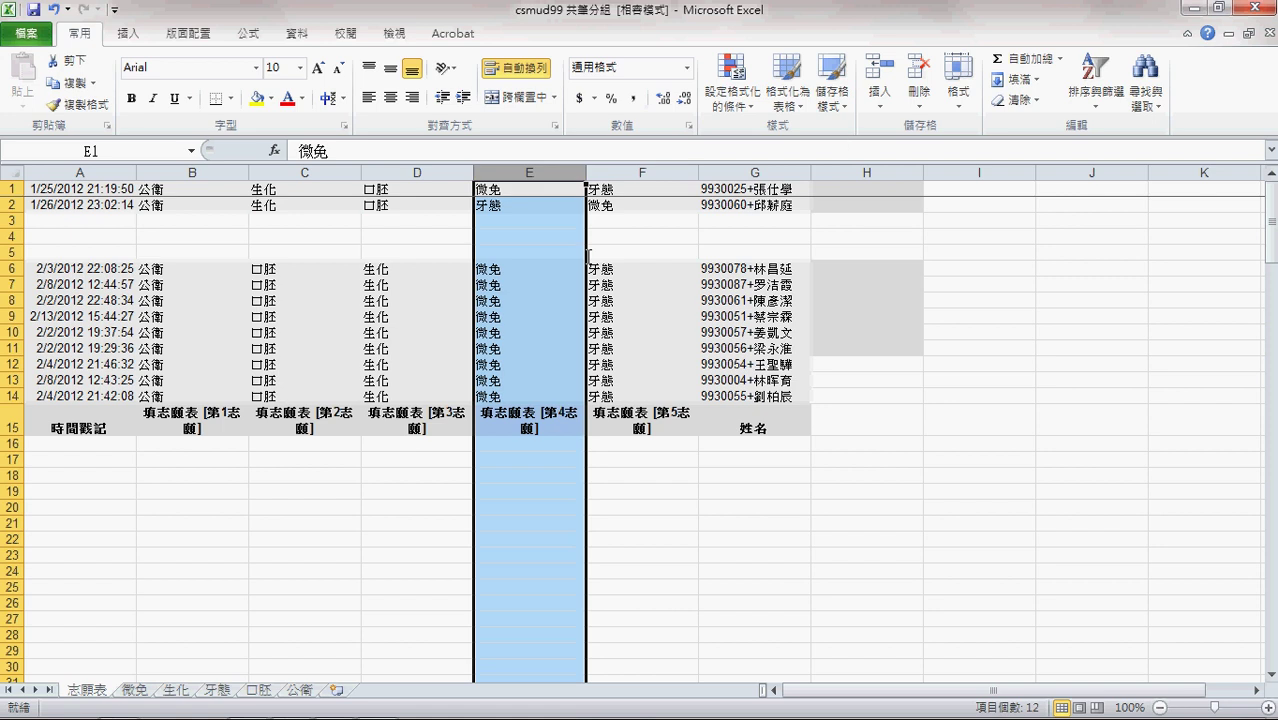
pyautogui.moveTo(22, 220); pyautogui.dragTo(14, 252)
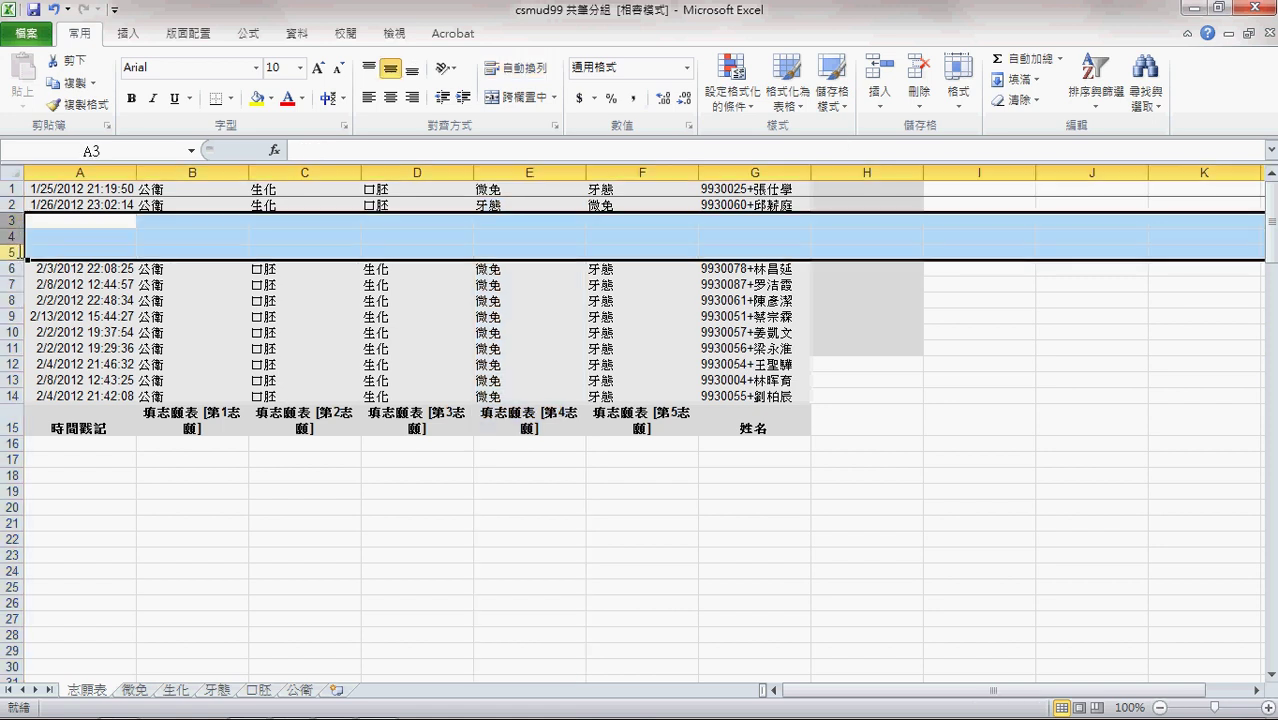
pyautogui.rightClick(14, 244)
pyautogui.click(80, 402)
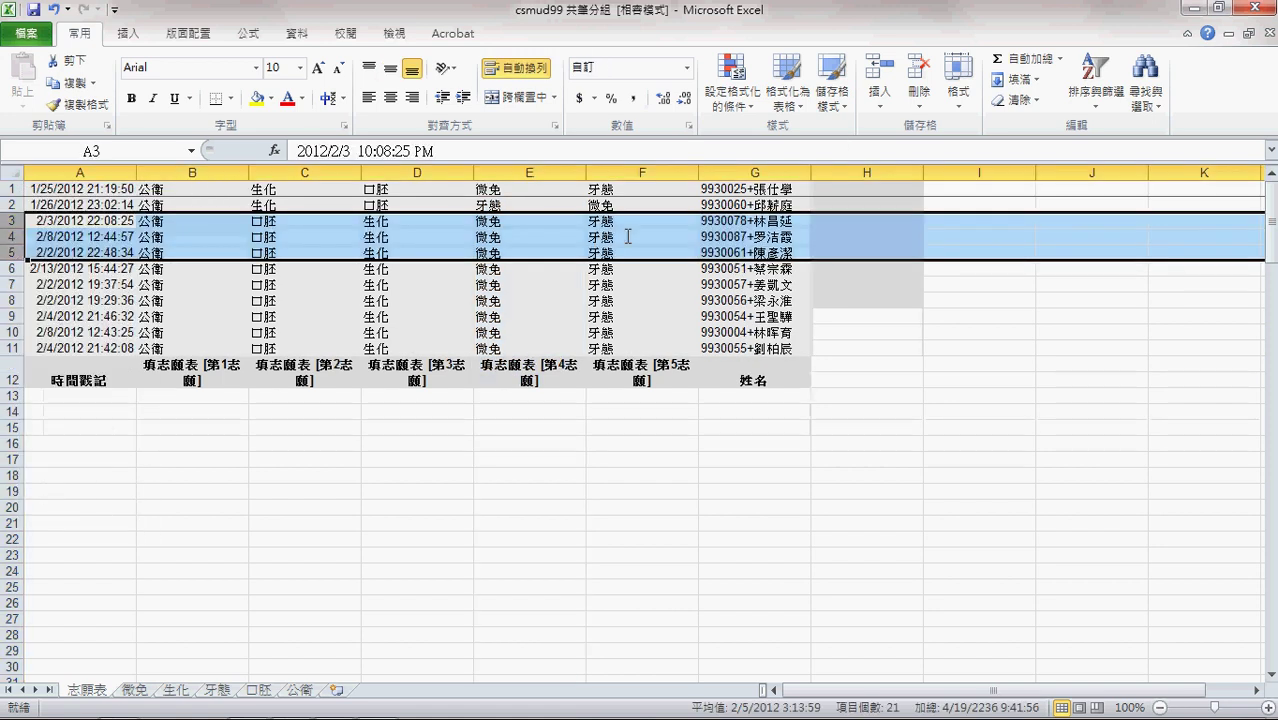
# Sort 志願表 by the fourth-choice column E in ascending order, expanding the selection to the full rows
pyautogui.click(552, 173)
pyautogui.click(1097, 80)
pyautogui.click(1120, 130)
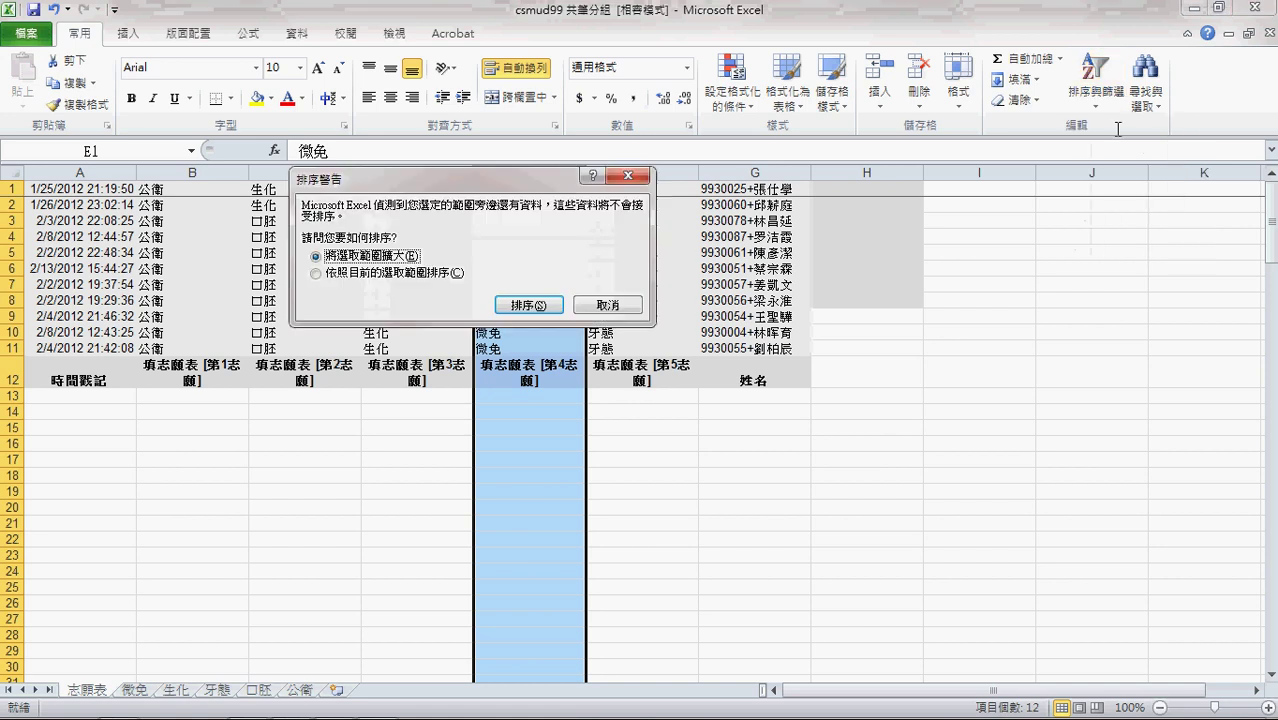
pyautogui.click(528, 305)
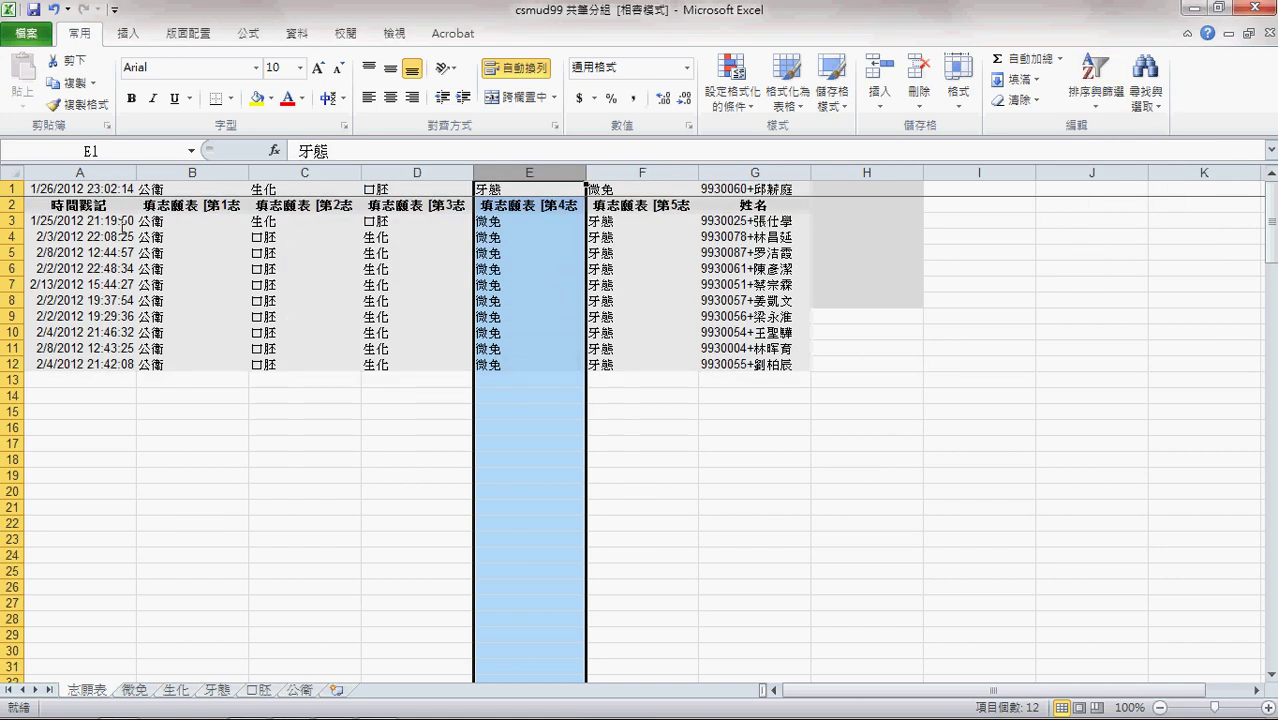
# Move row 1, whose fourth choice is 牙態, from 志願表 to A14 of the 牙態 sheet and return to 志願表
pyautogui.click(13, 188)
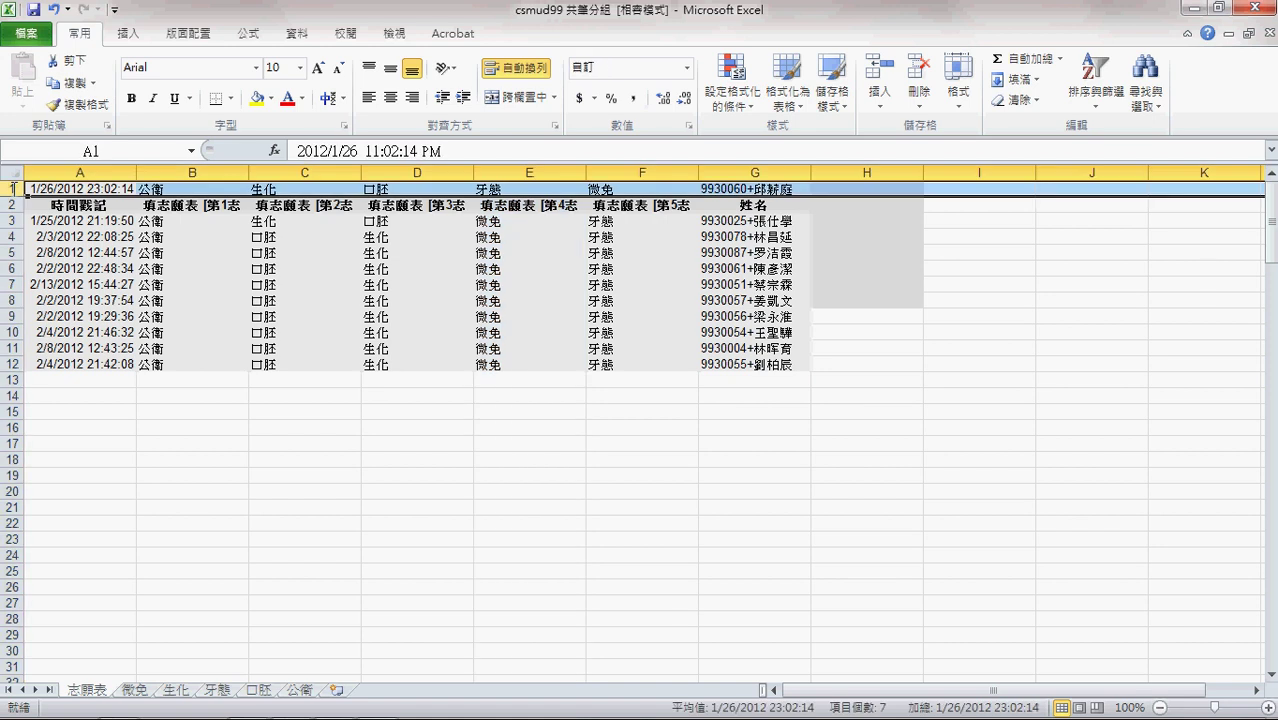
pyautogui.hotkey('ctrl', 'c')
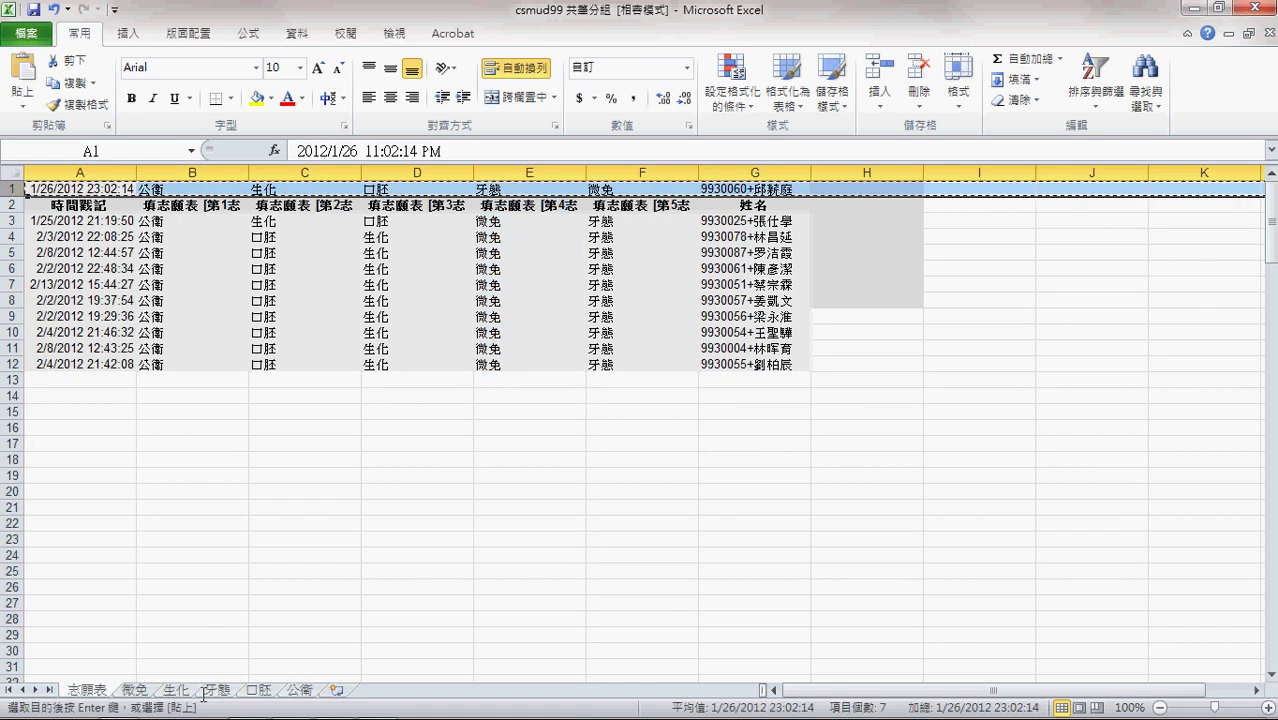
pyautogui.click(218, 688)
pyautogui.press('Return')
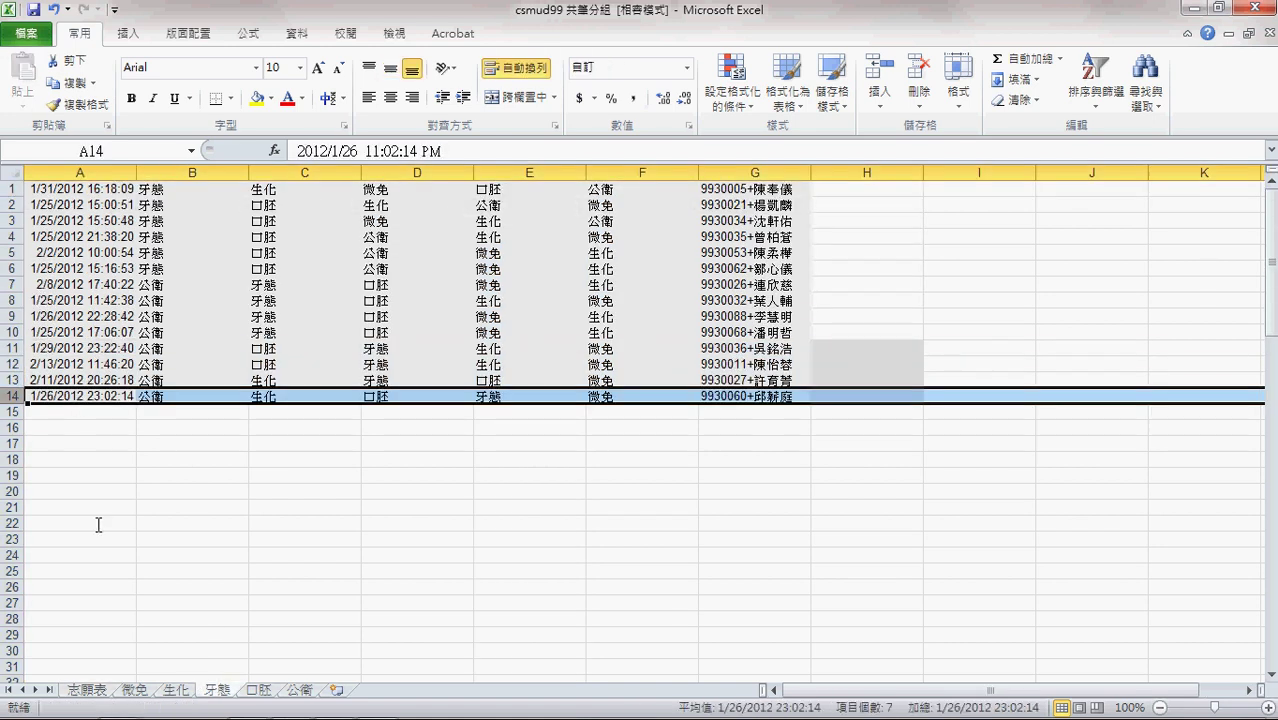
pyautogui.click(87, 690)
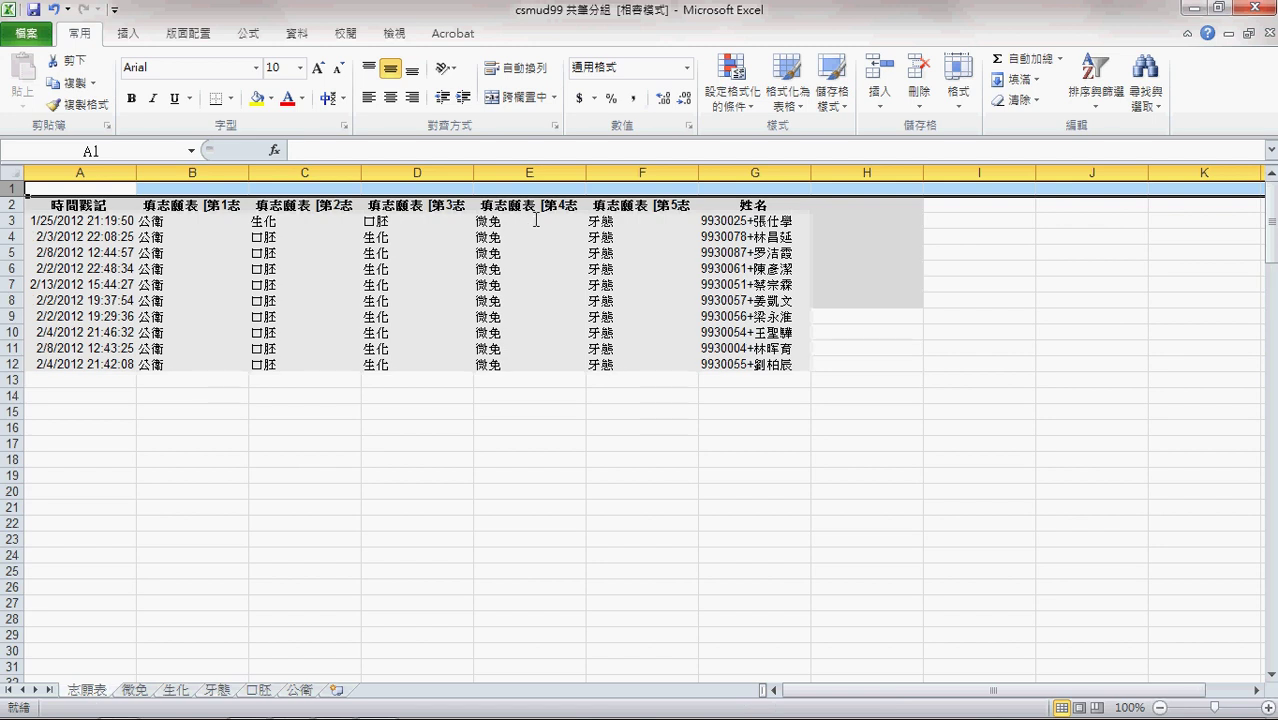
# Compare the 微免 sheet with its quota in the Notepad++ list, and delete the empty row 1 of 志願表 back in Excel
pyautogui.click(132, 690)
pyautogui.hotkey('alt', 'Tab')
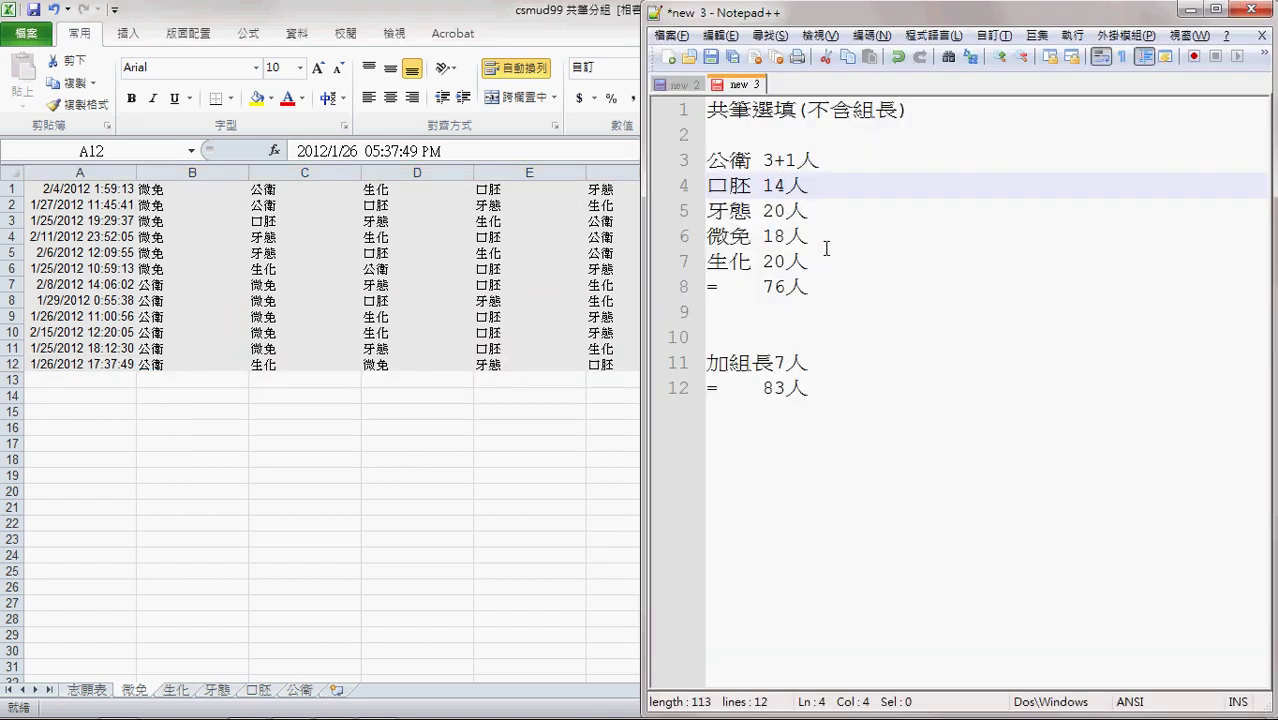
pyautogui.click(96, 680)
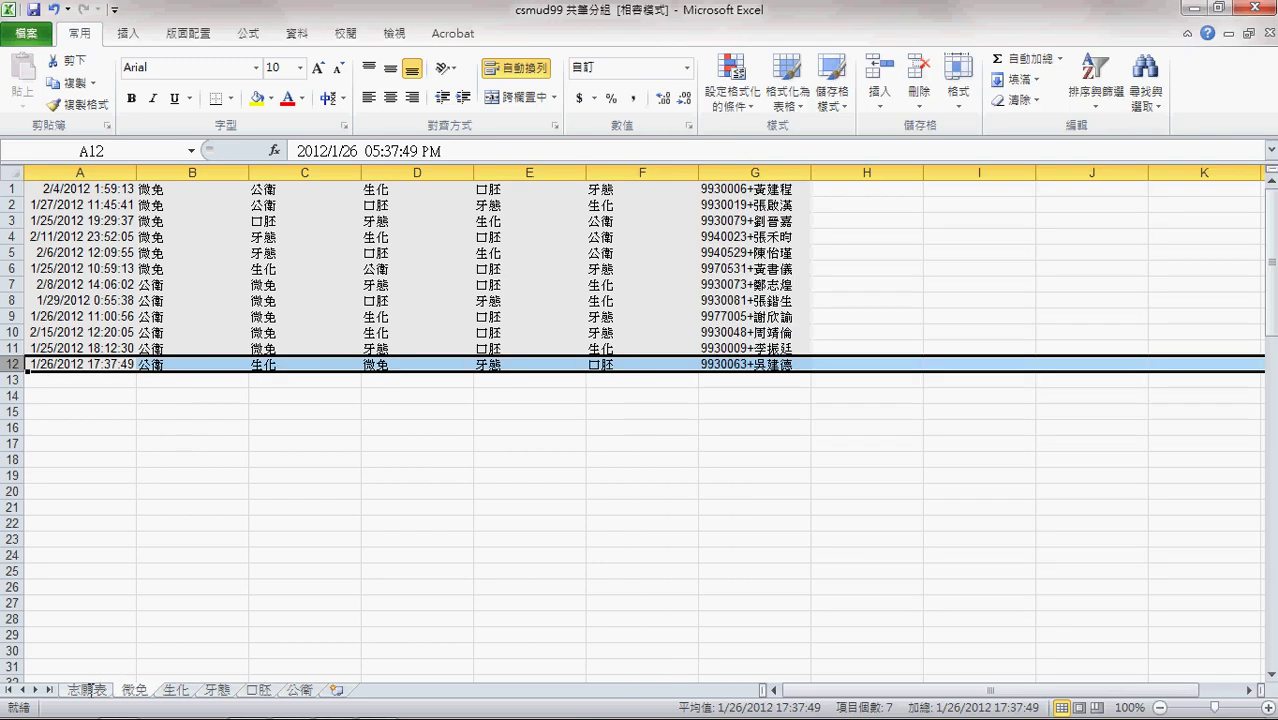
pyautogui.click(88, 690)
pyautogui.click(874, 222)
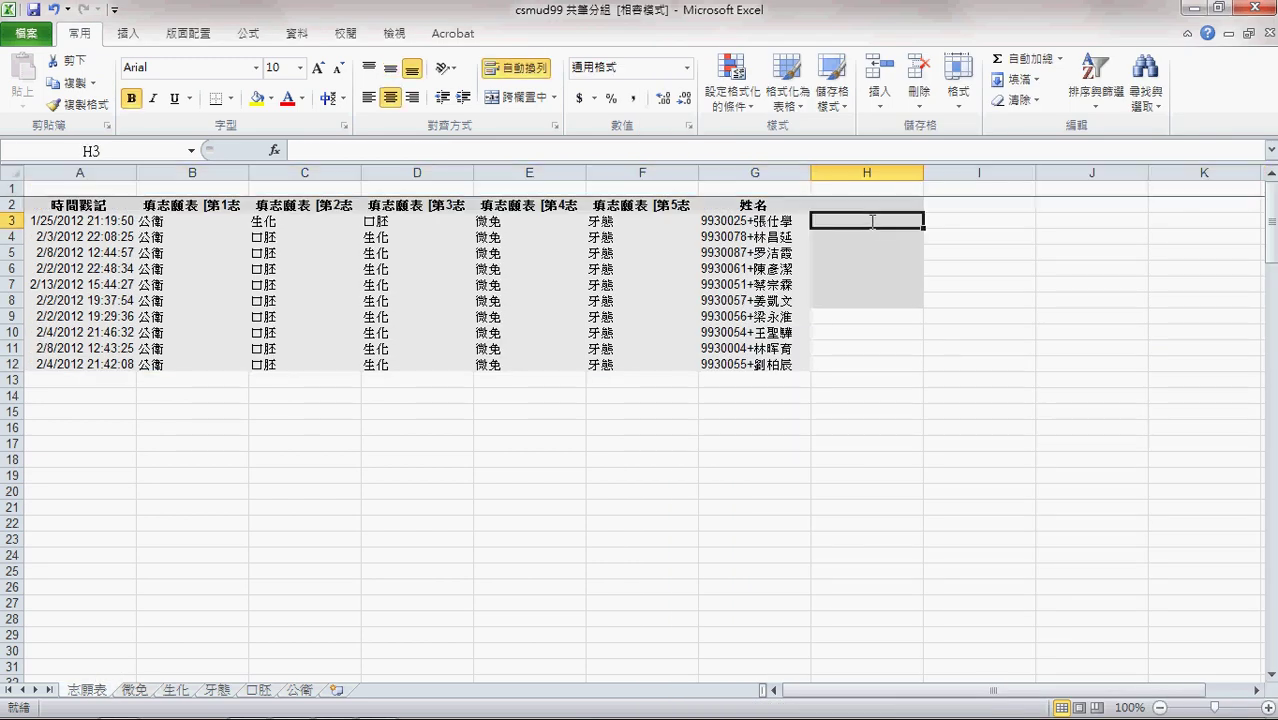
pyautogui.click(26, 189)
pyautogui.hotkey('ctrl', '-')
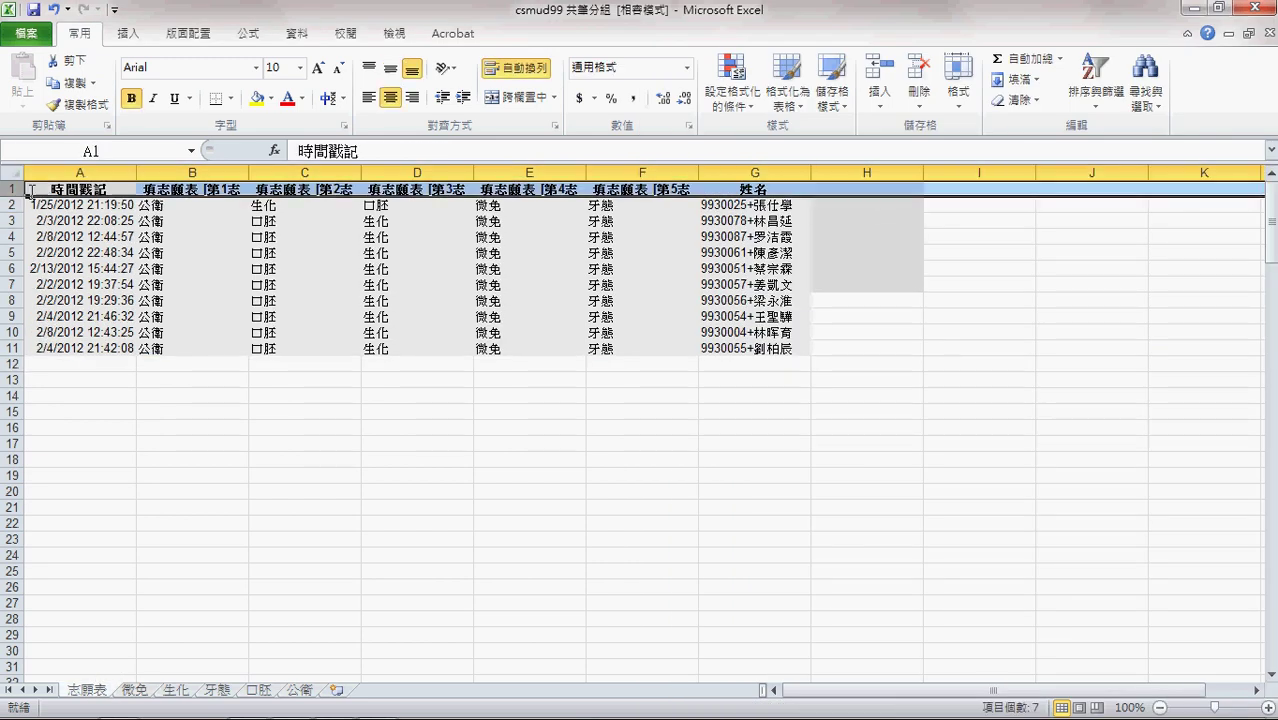
# Enter =rand() in H2 and fill it down to H11 beside the remaining student rows
pyautogui.click(837, 205)
pyautogui.write('=rand()')
pyautogui.press('Return')
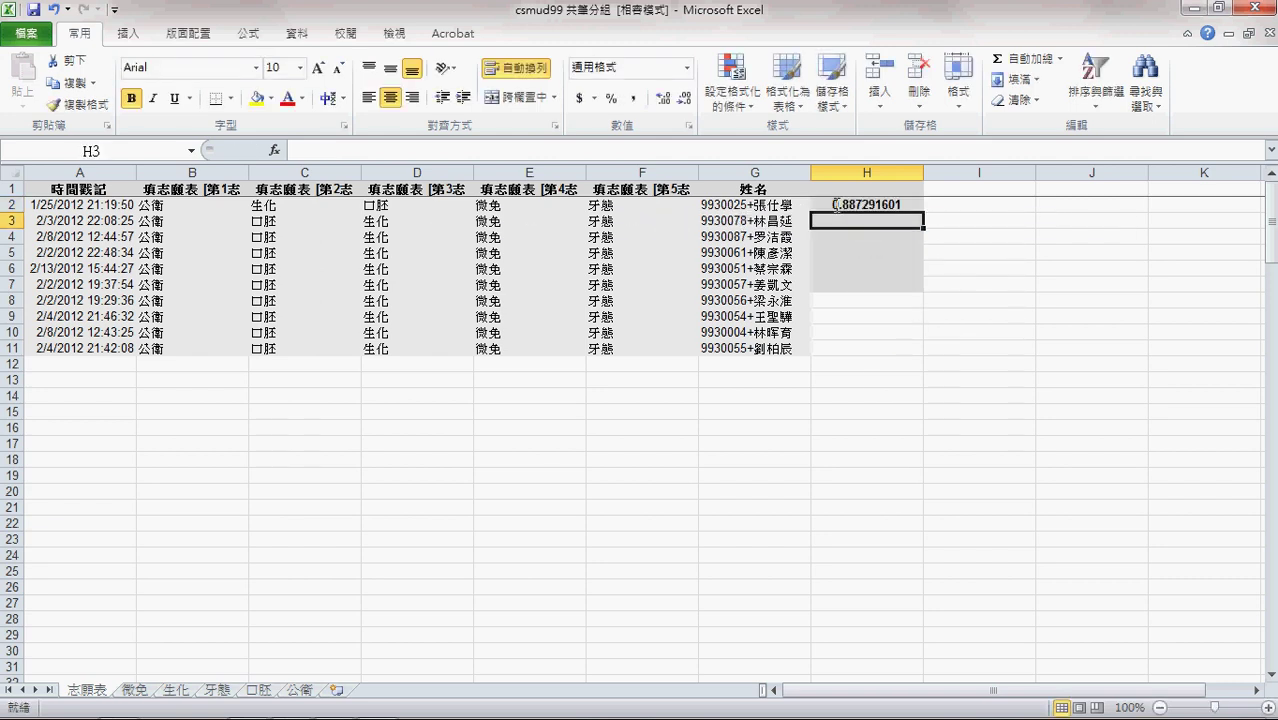
pyautogui.click(837, 205)
pyautogui.doubleClick(923, 212)
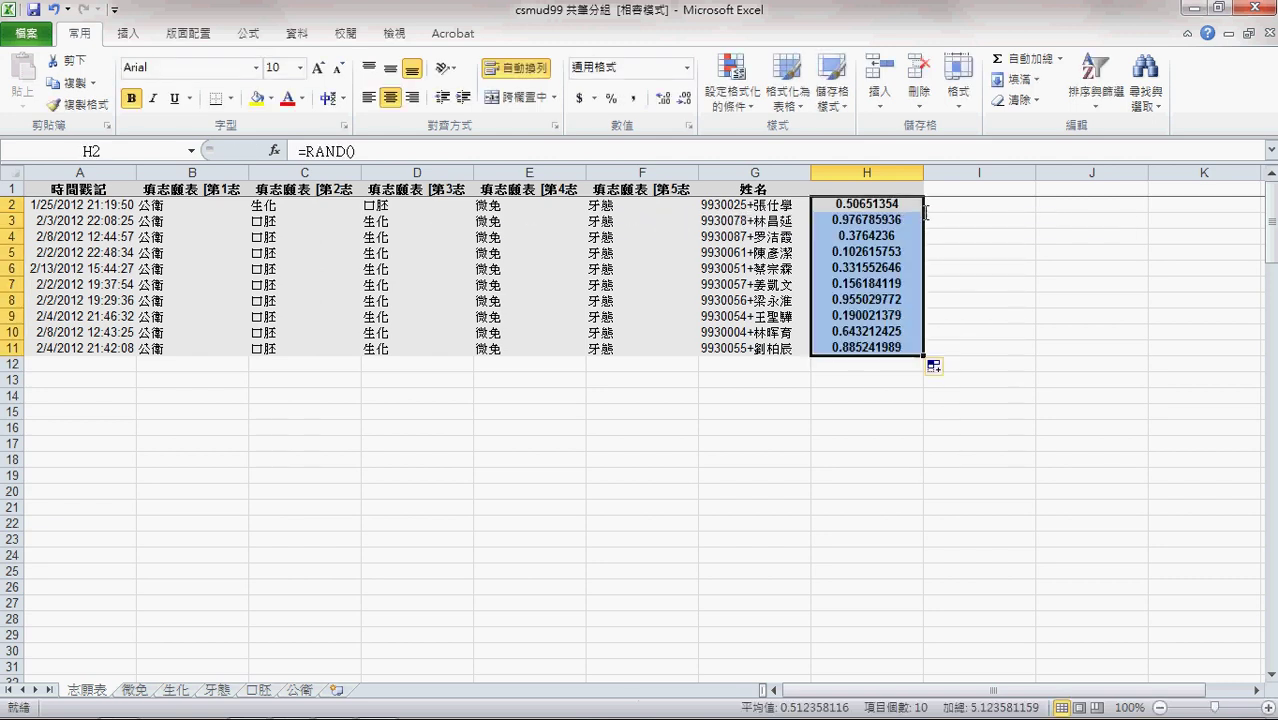
# Replace the random-number formulas in H2:H11 of 志願表 with their values
pyautogui.rightClick(899, 210)
pyautogui.click(930, 244)
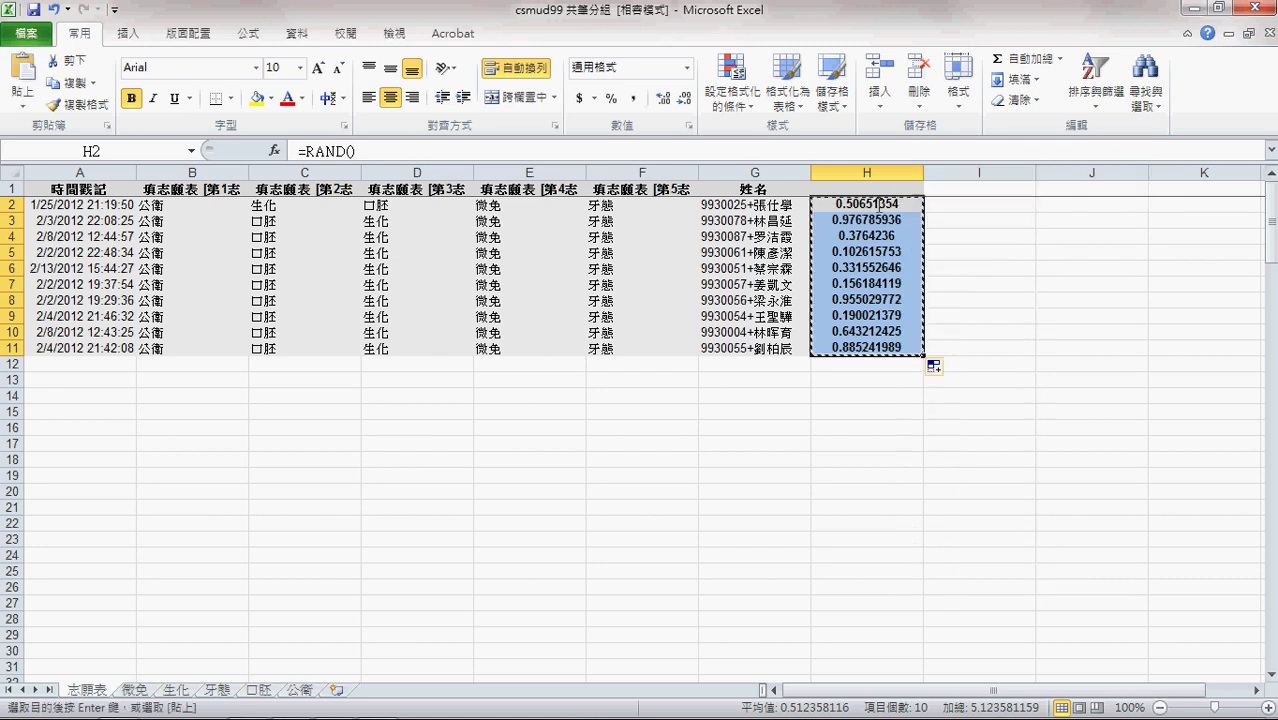
pyautogui.rightClick(879, 205)
pyautogui.click(945, 285)
# Sort the student rows of 志願表 by the random values in column H from smallest to largest, expanding the selection
pyautogui.click(1095, 85)
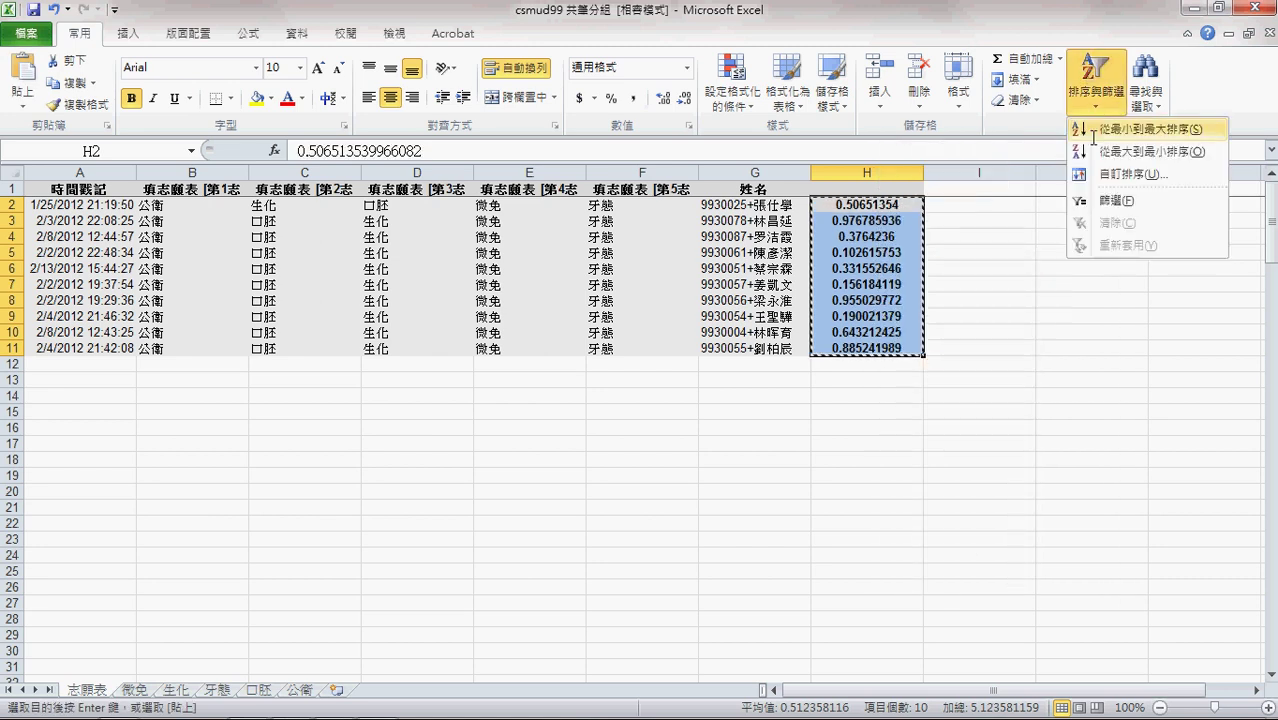
pyautogui.click(1093, 138)
pyautogui.click(528, 305)
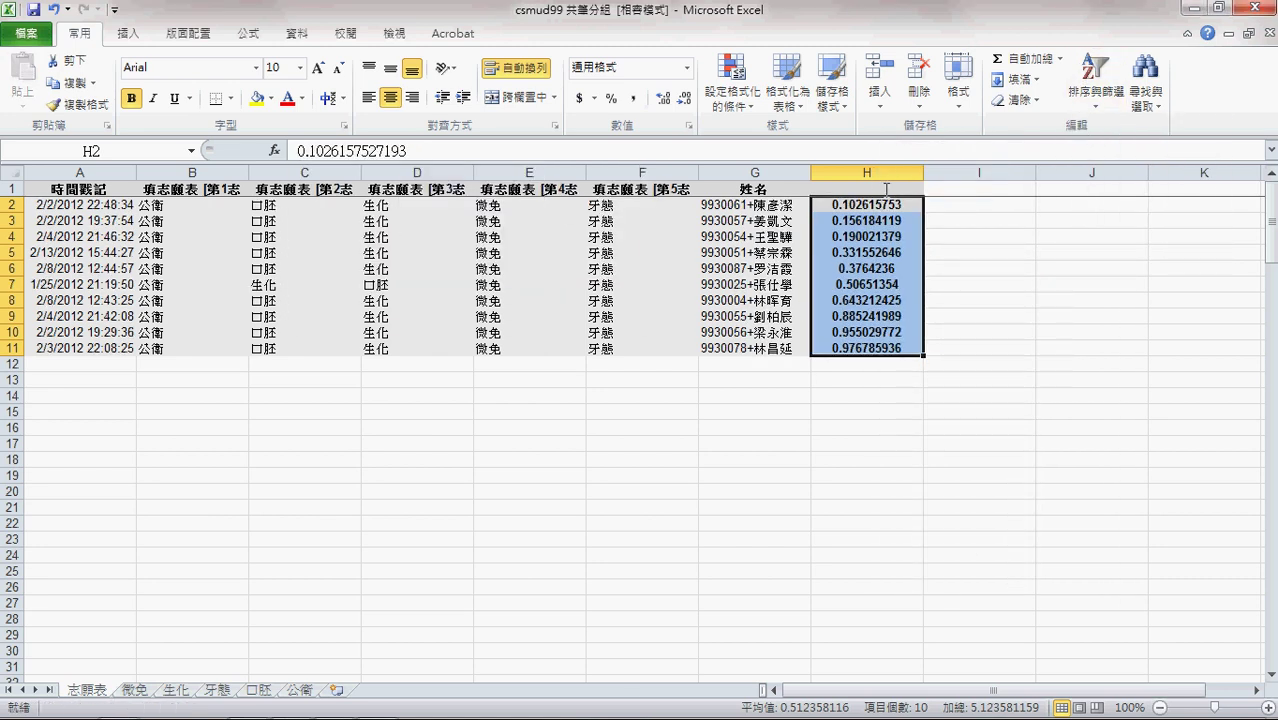
# Move rows 2 to 7 of 志願表 to the 微免 sheet, starting at A13
pyautogui.click(14, 205)
pyautogui.moveTo(18, 207); pyautogui.dragTo(14, 285)
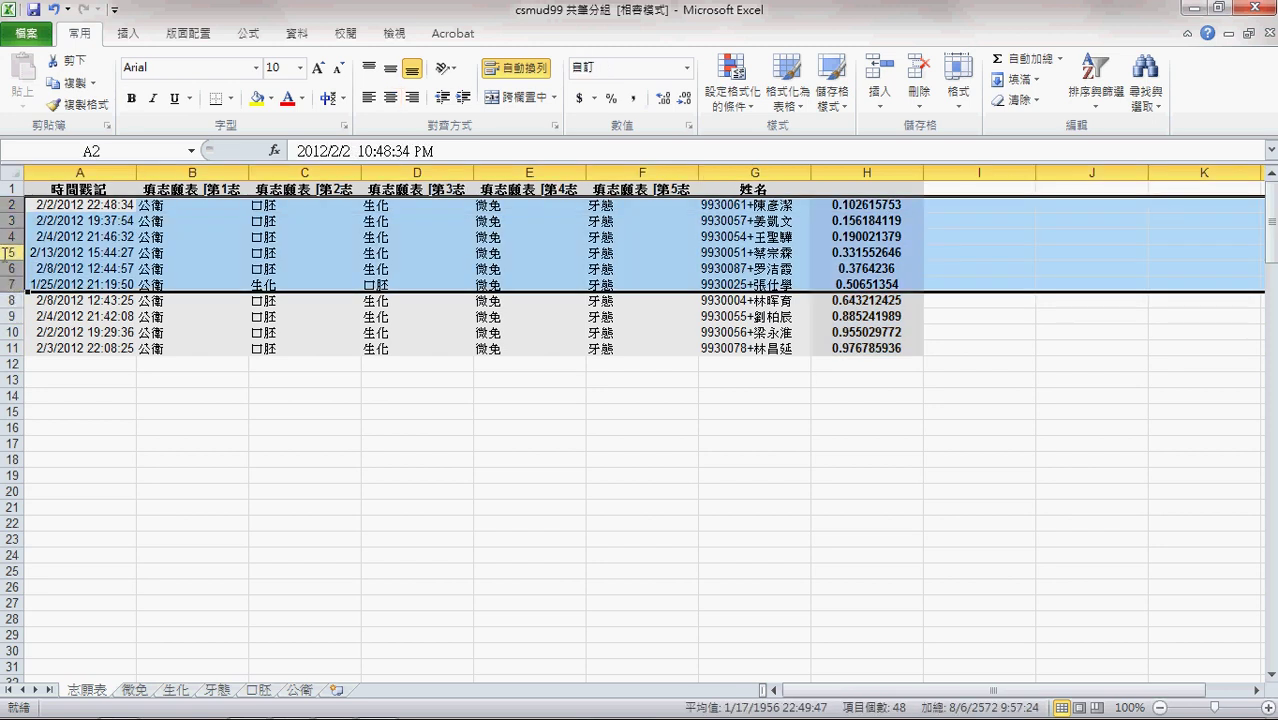
pyautogui.hotkey('ctrl', 'c')
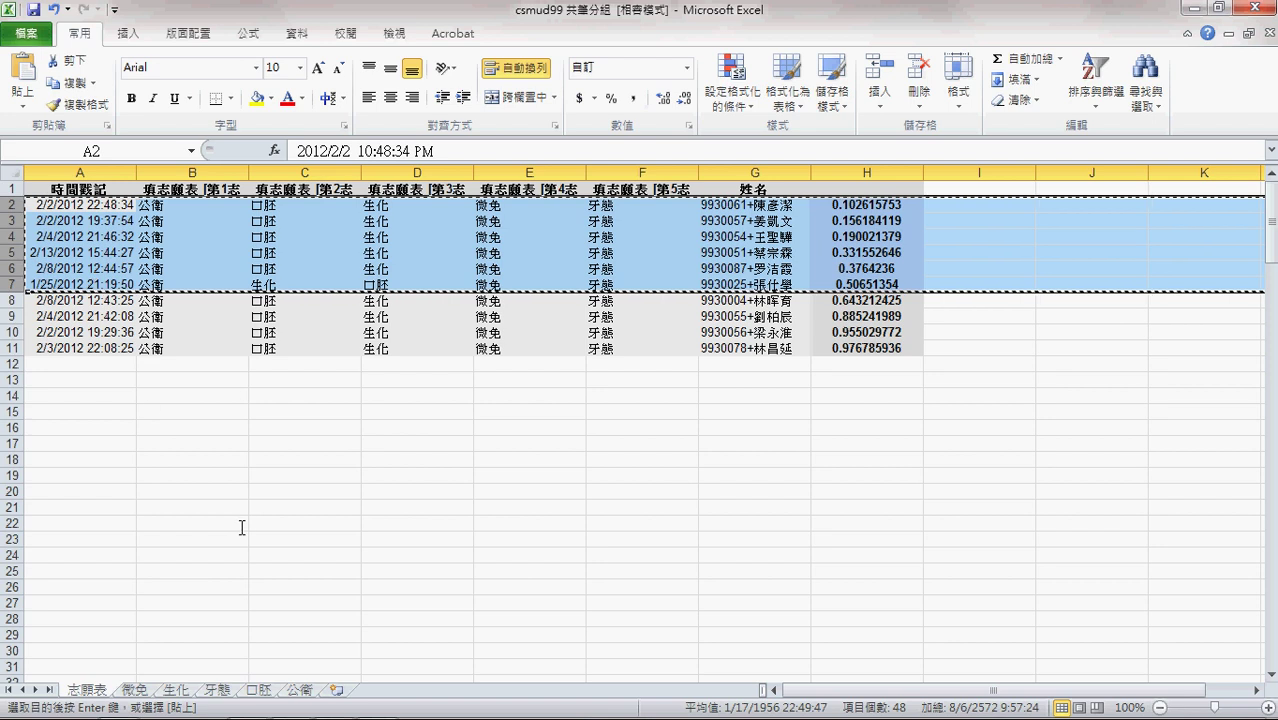
pyautogui.click(133, 690)
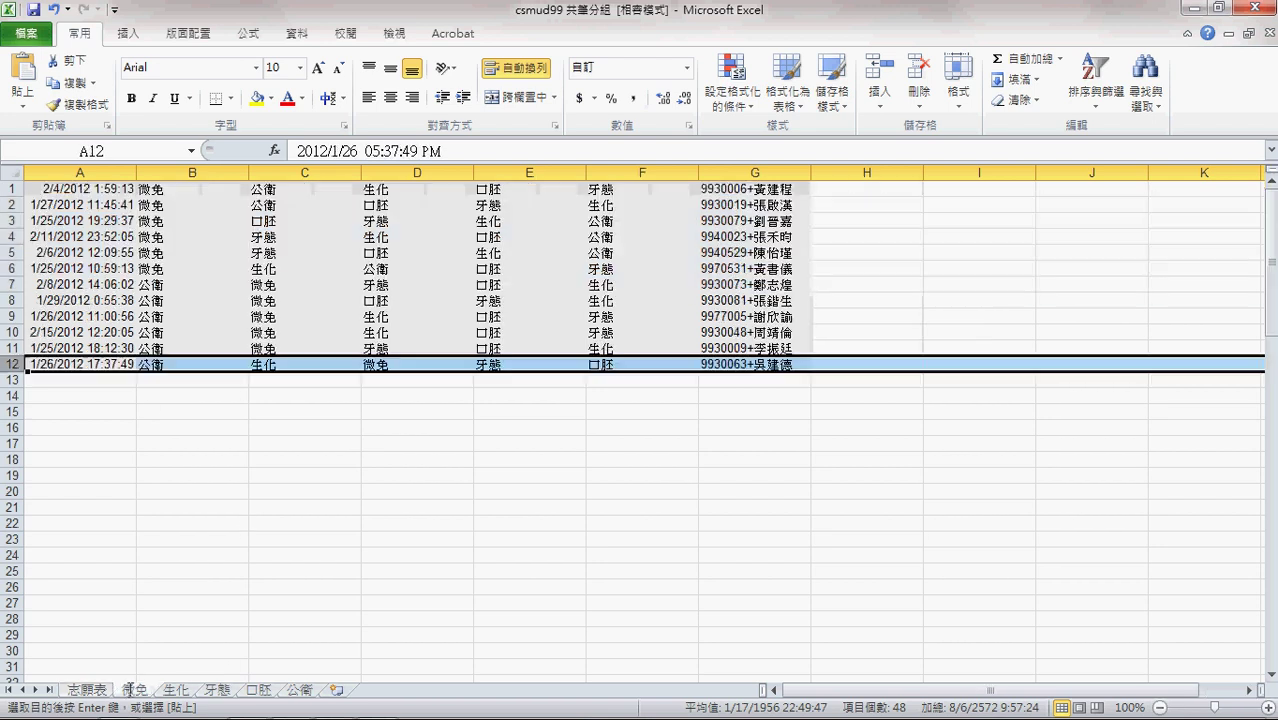
pyautogui.click(88, 384)
pyautogui.press('Return')
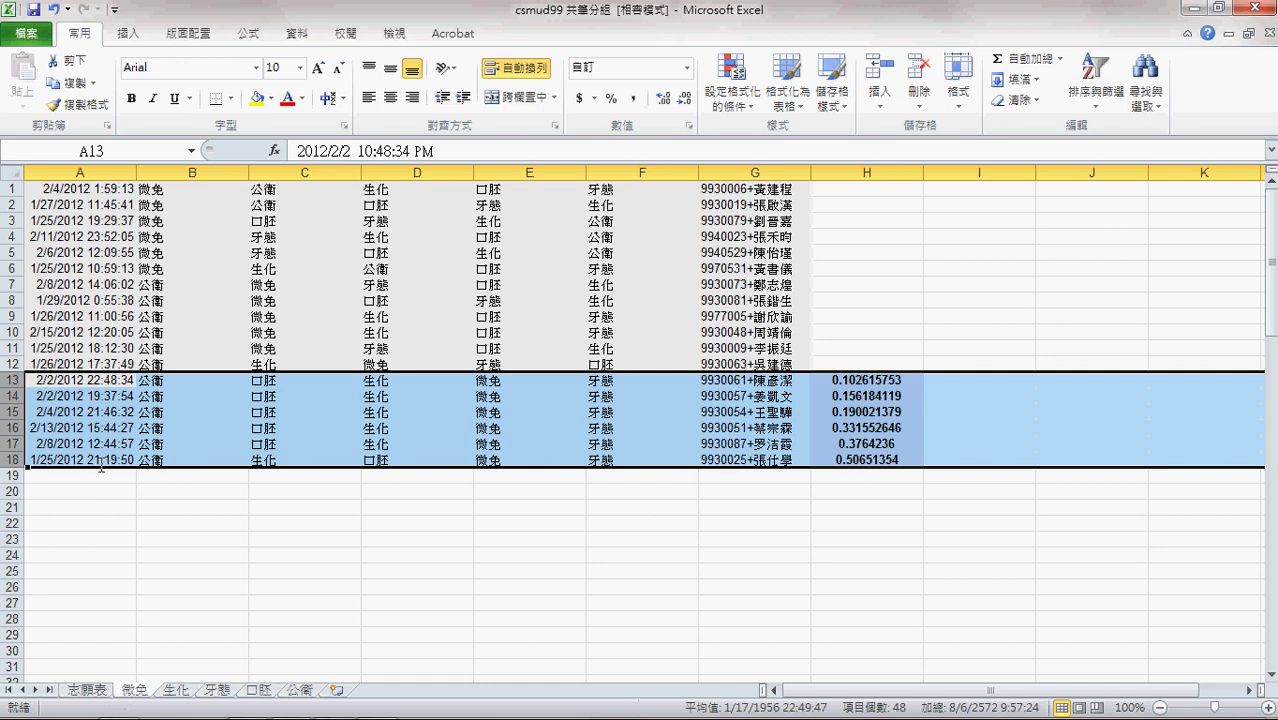
# Check the 生化 and 牙態 sheets against the Notepad++ quota list, and delete the emptied rows 2 to 7 of 志願表 back in Excel
pyautogui.click(176, 690)
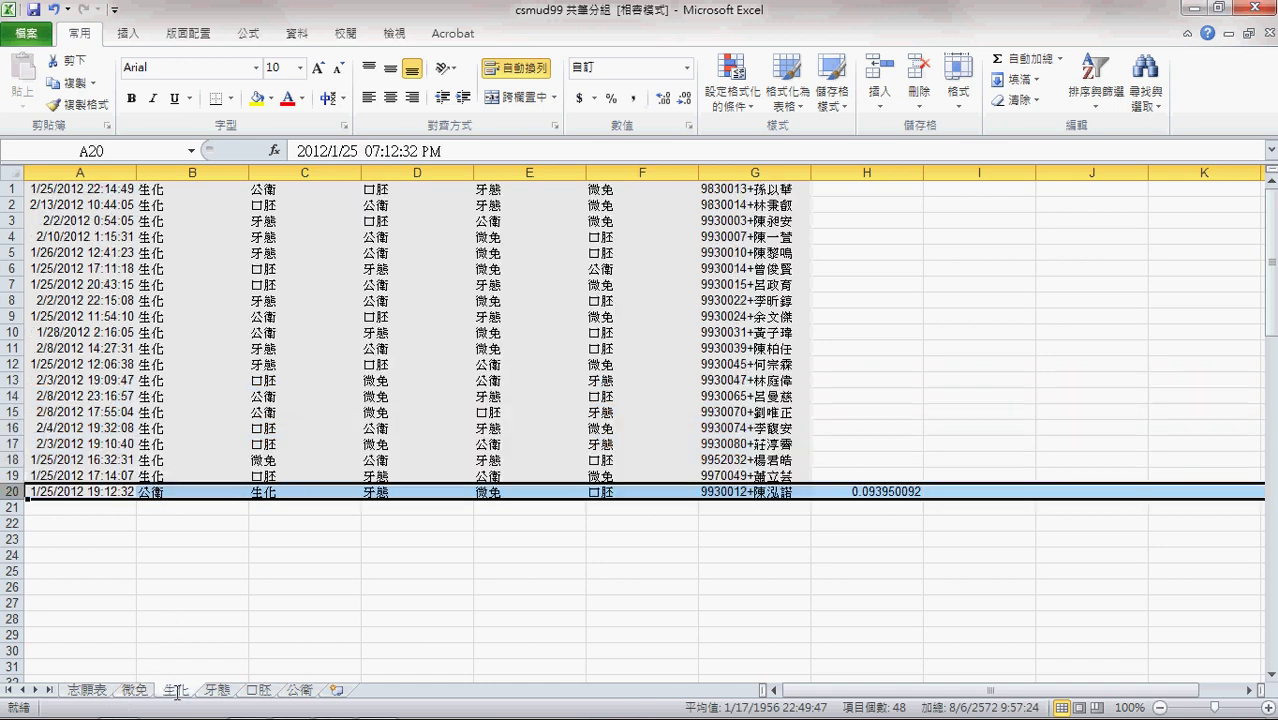
pyautogui.click(229, 690)
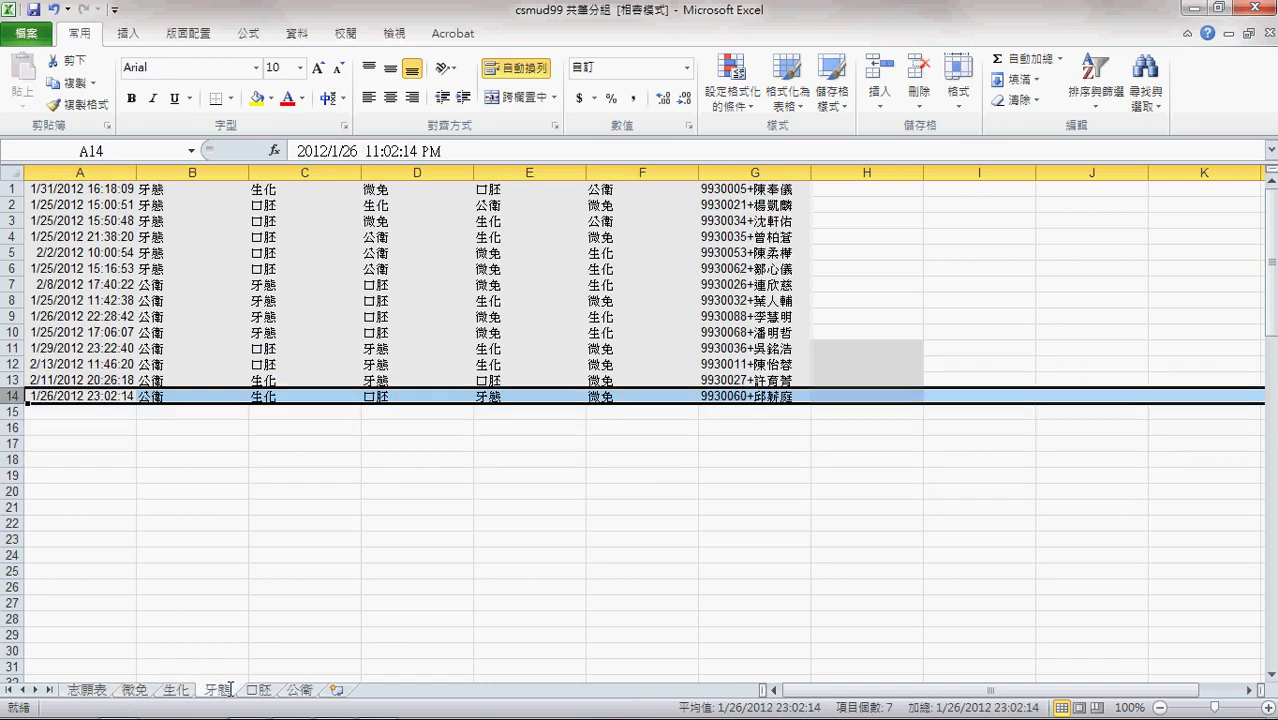
pyautogui.hotkey('alt', 'Tab')
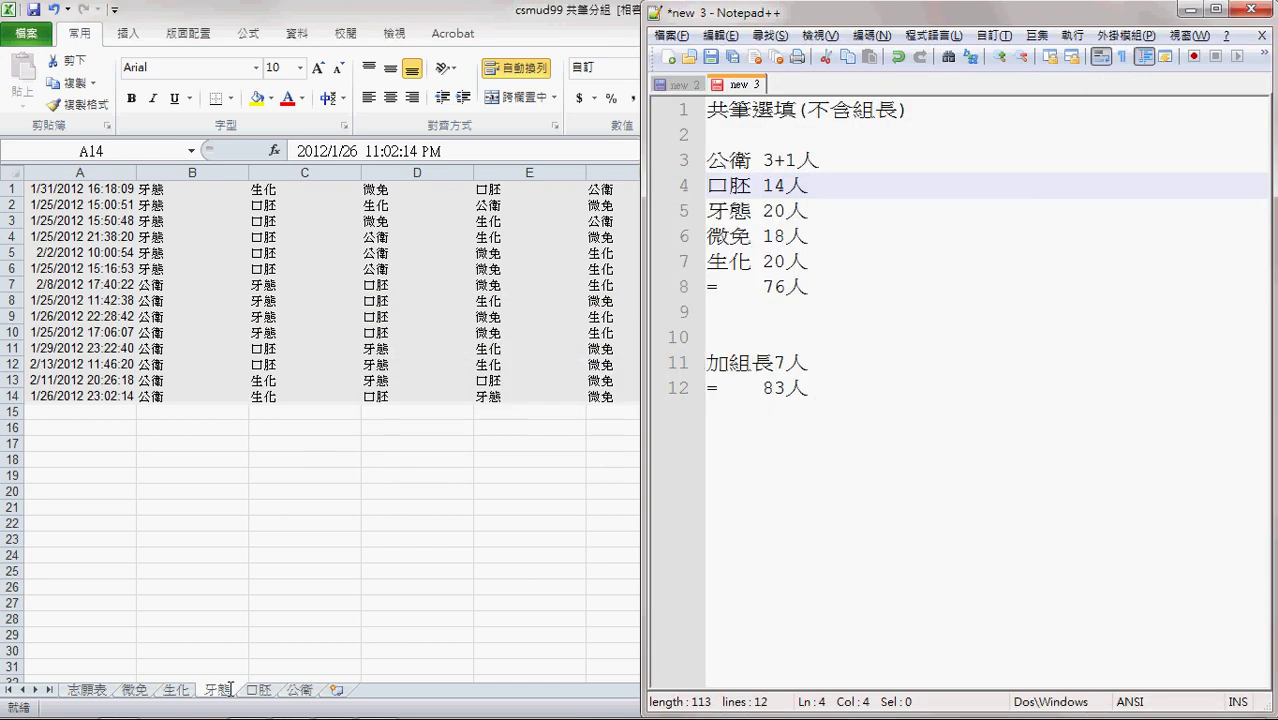
pyautogui.hotkey('alt', 'Tab')
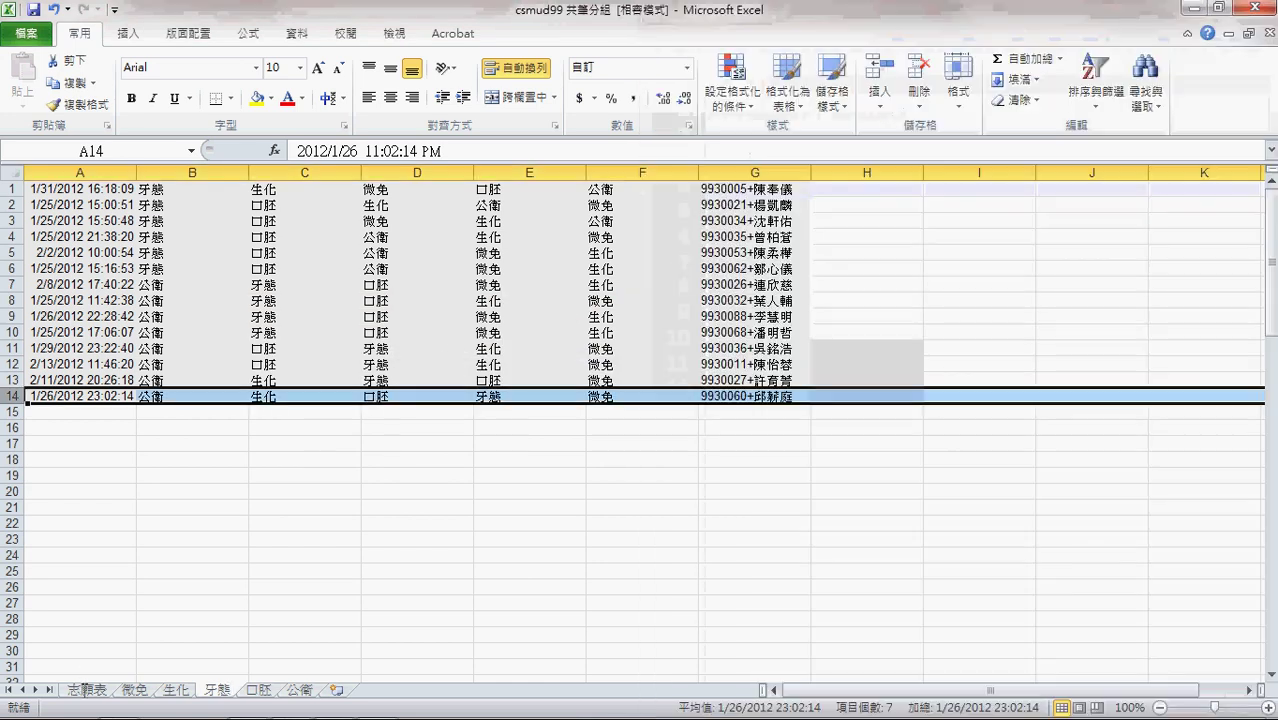
pyautogui.click(85, 691)
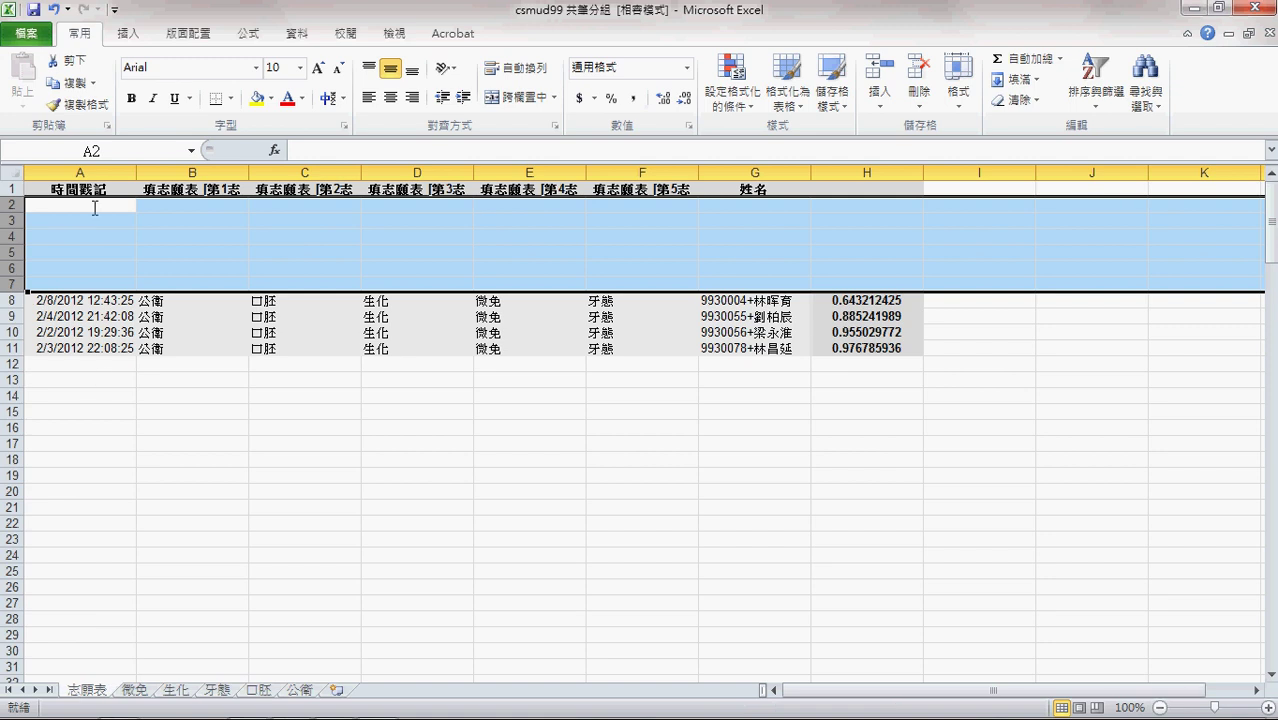
pyautogui.rightClick(12, 204)
pyautogui.click(60, 357)
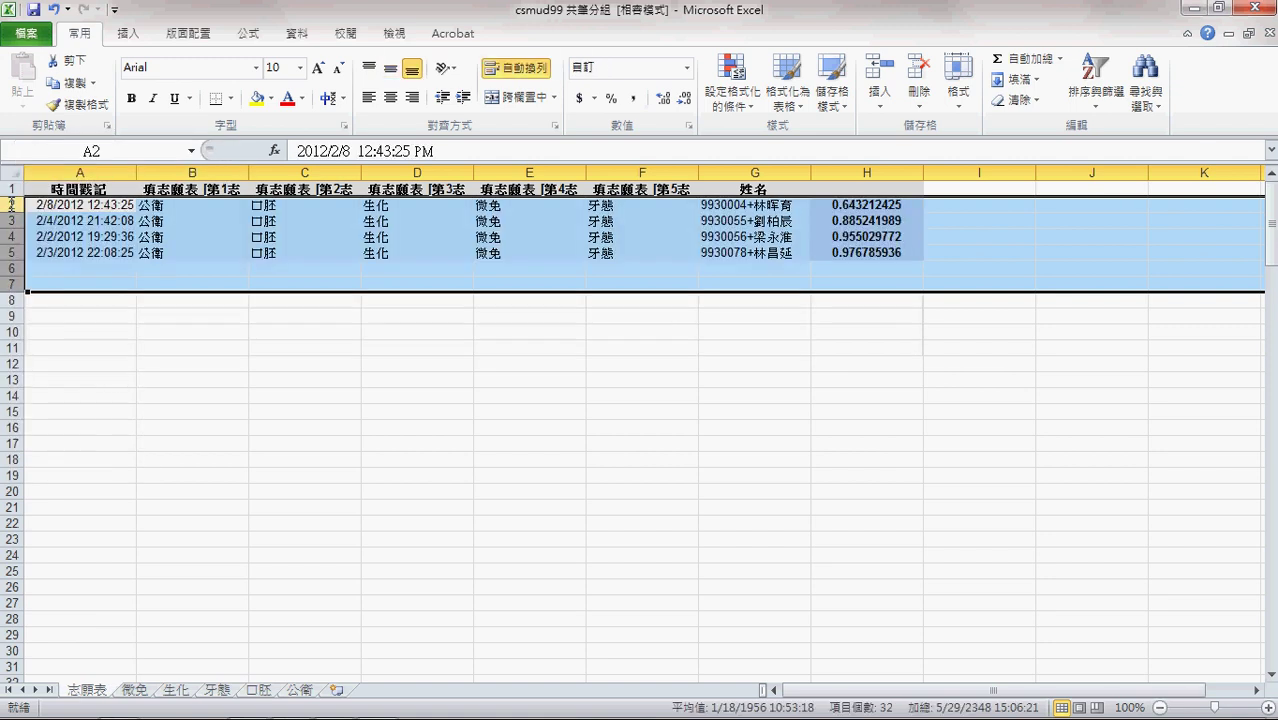
pyautogui.click(64, 268)
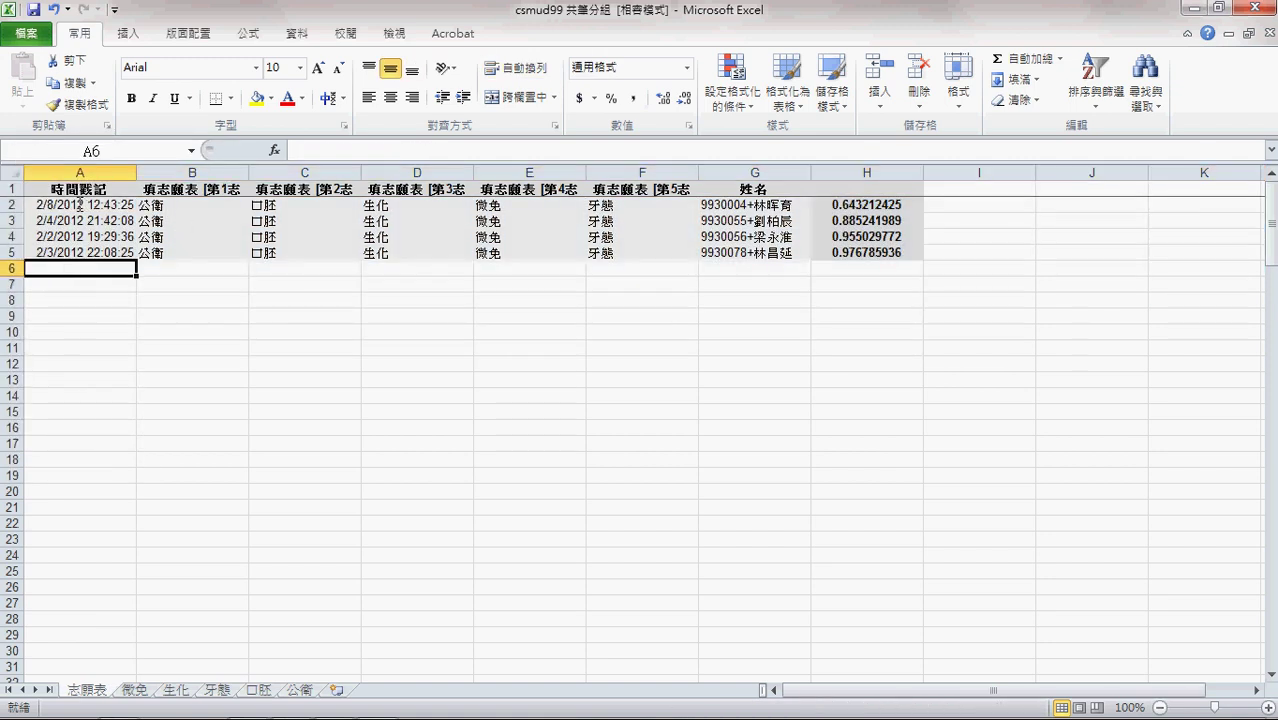
# Move the remaining student rows 2 to 5 of 志願表 to the 牙態 sheet, starting at A15
pyautogui.moveTo(12, 204); pyautogui.dragTo(24, 252)
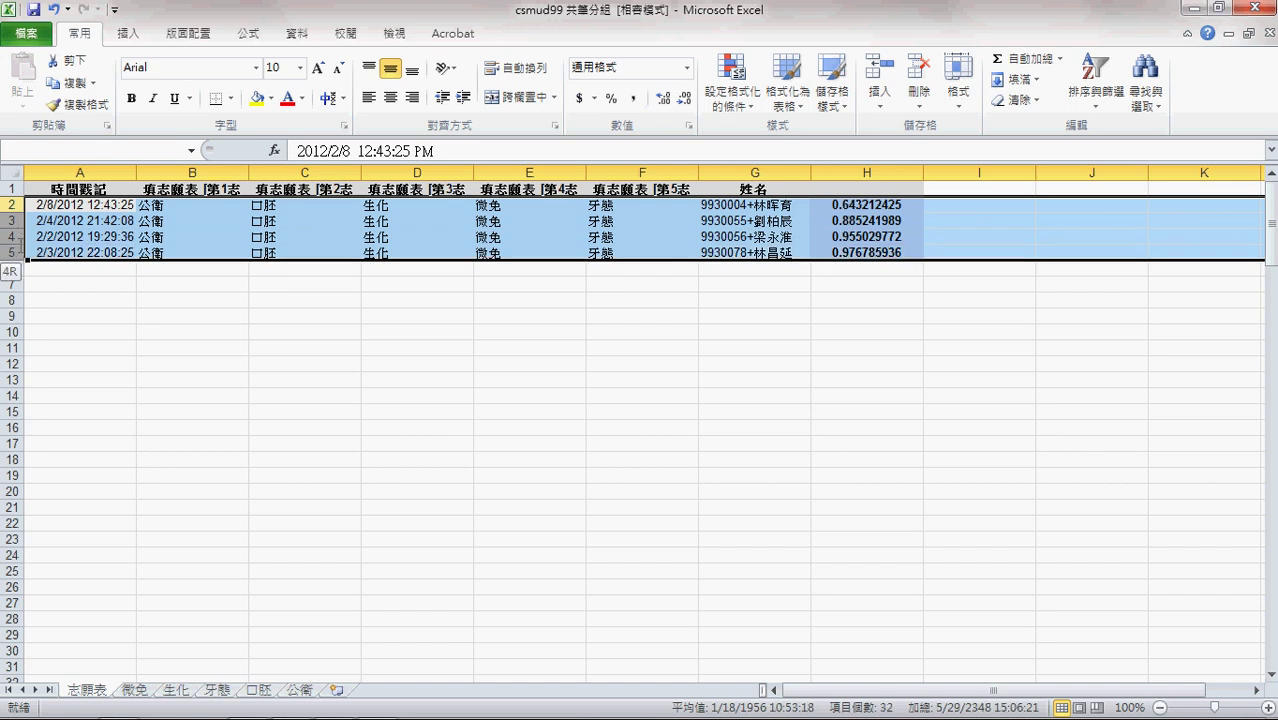
pyautogui.hotkey('ctrl', 'c')
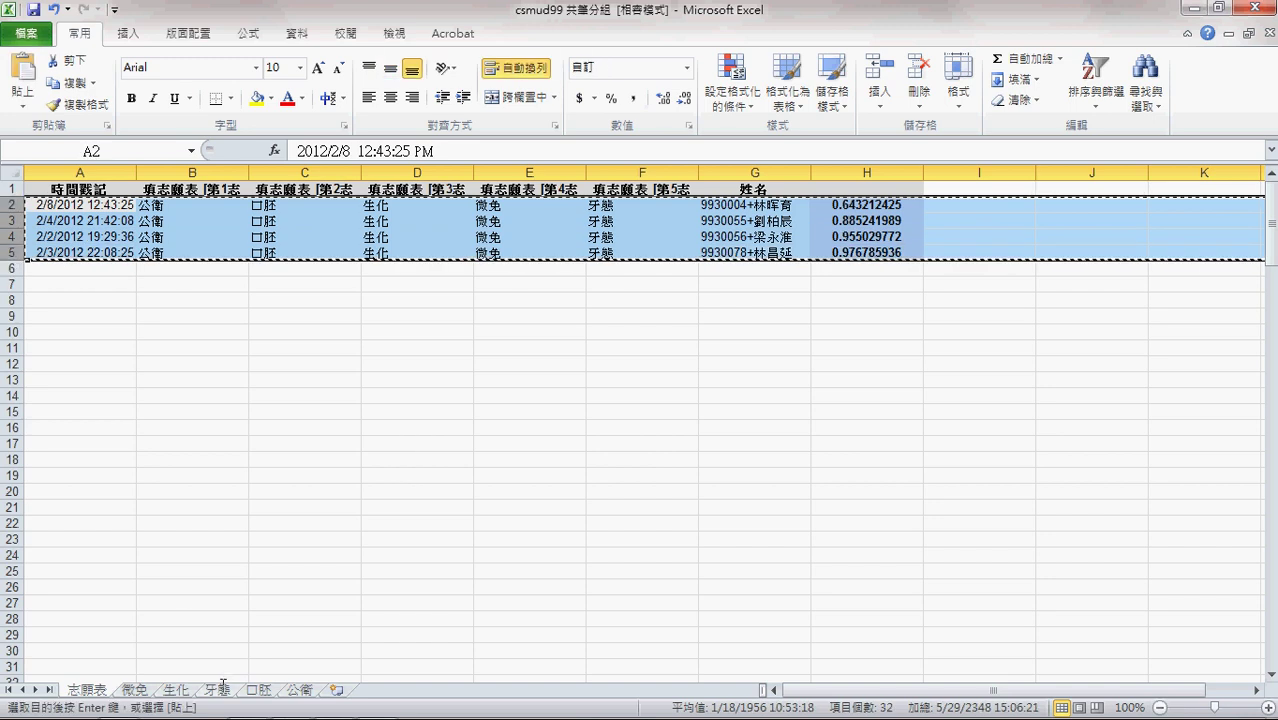
pyautogui.click(217, 689)
pyautogui.click(77, 416)
pyautogui.press('Return')
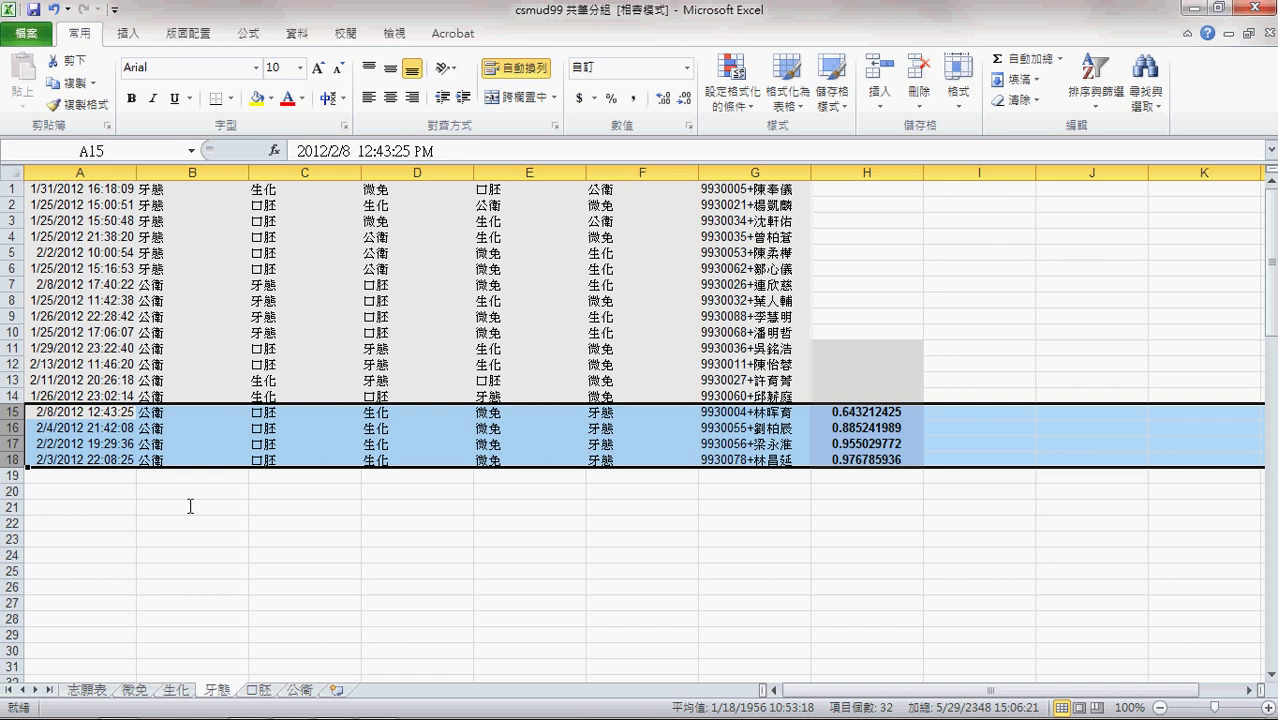
# Enter the full name of a student who submitted no choices in G19 of the 牙態 sheet
pyautogui.click(90, 479)
pyautogui.click(785, 474)
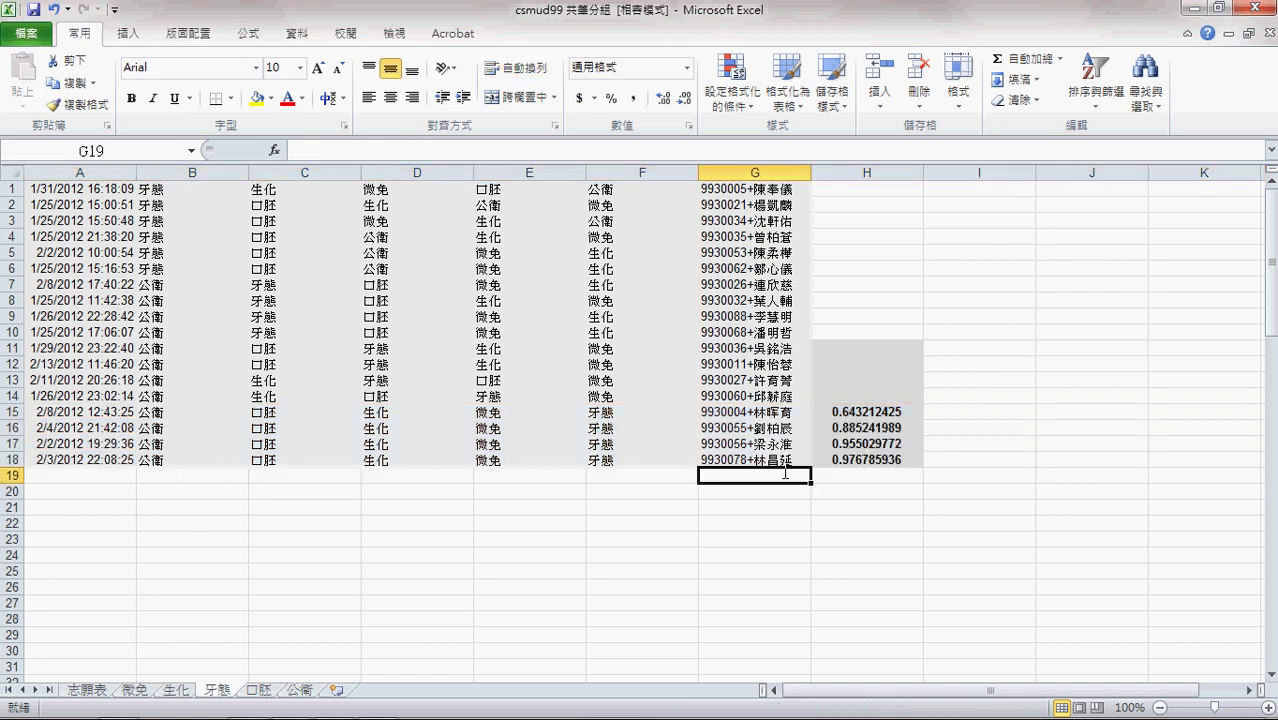
pyautogui.write('tg')
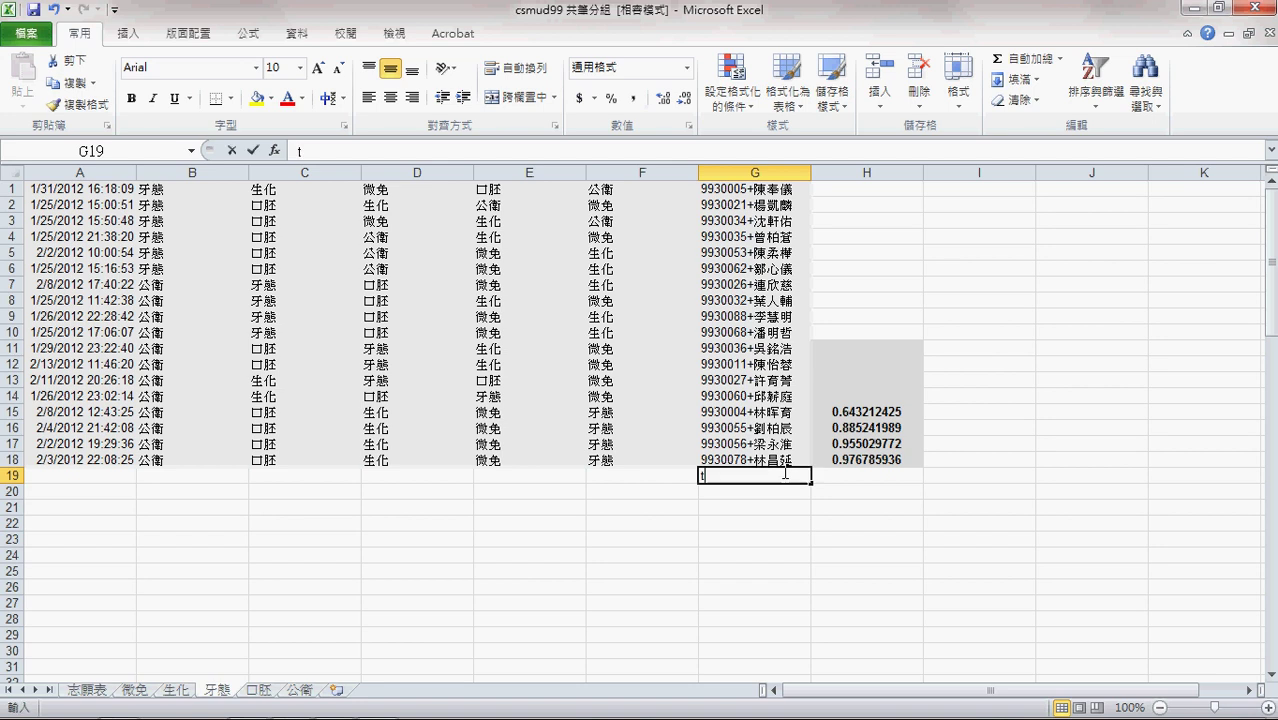
pyautogui.press('BackSpace')
pyautogui.press('BackSpace')
pyautogui.write('tg')
pyautogui.press('BackSpace')
pyautogui.press('BackSpace')
pyautogui.write('o')
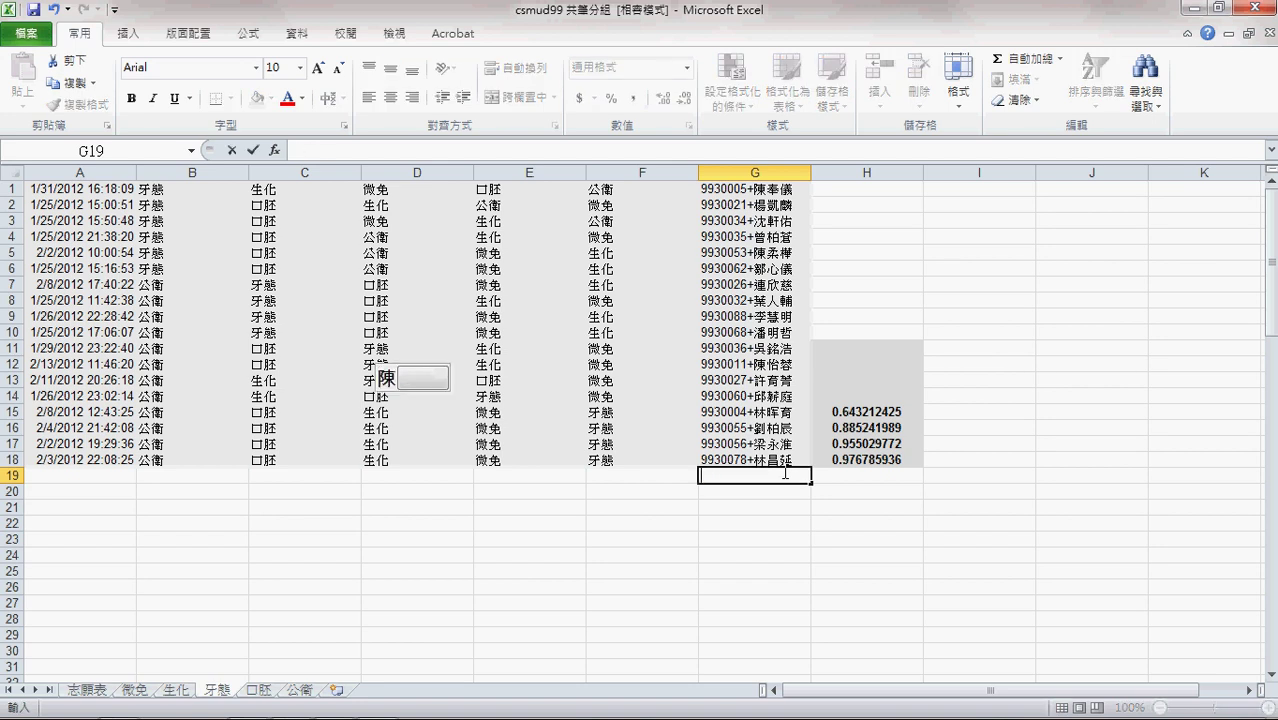
pyautogui.press('space')
pyautogui.press('0')
pyautogui.press('Return')
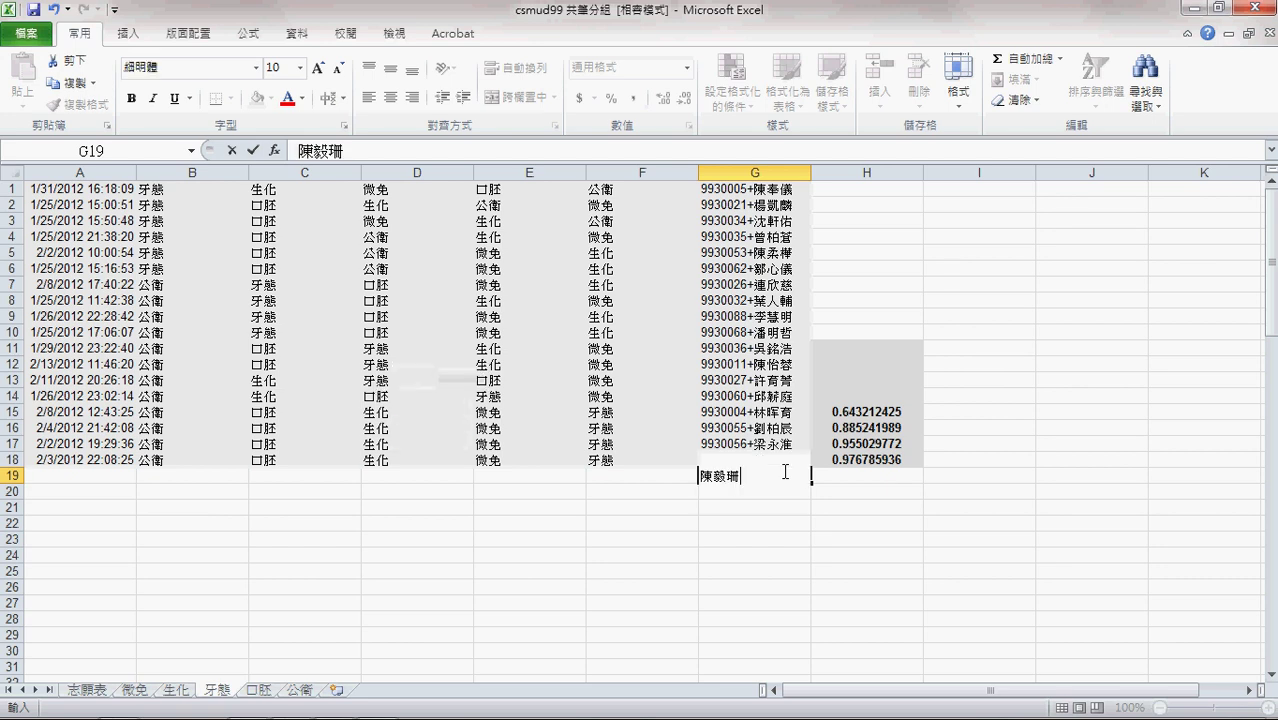
pyautogui.press('Return')
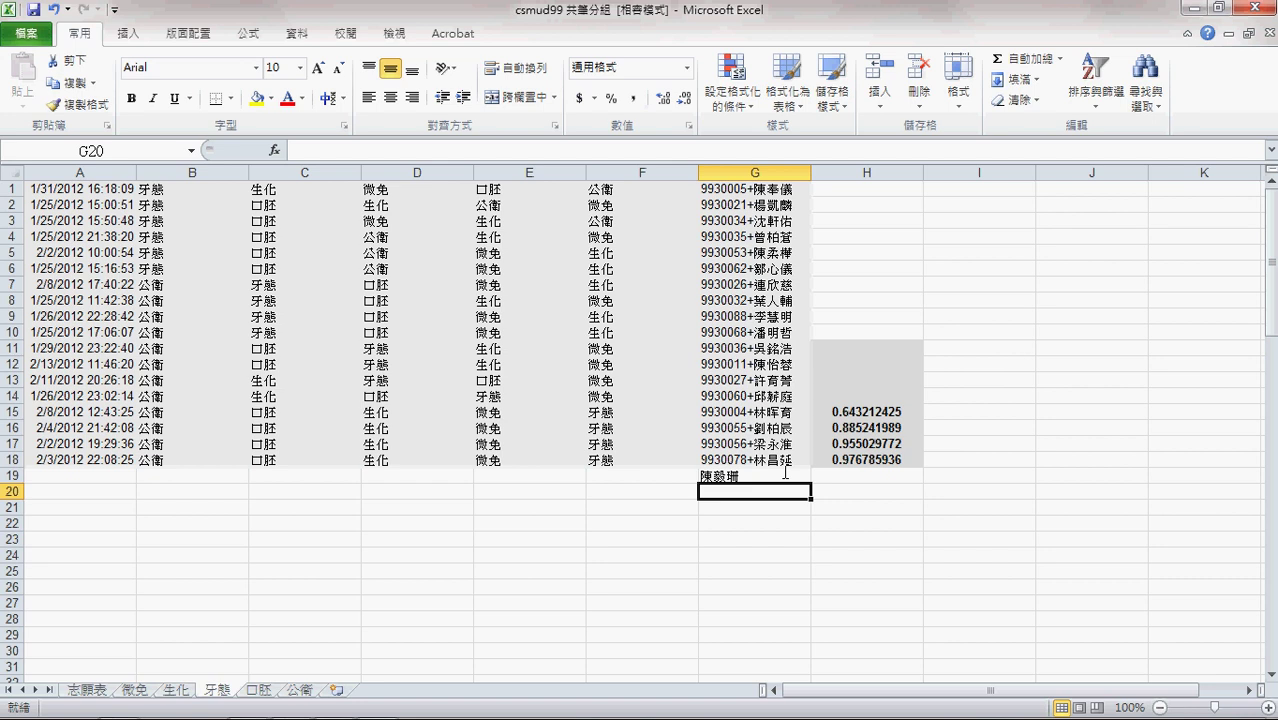
# Look up the other non-responding student in the Facebook group comments, and enter that student's full name in G20 of 牙態 in Excel
pyautogui.hotkey('alt', 'Tab')
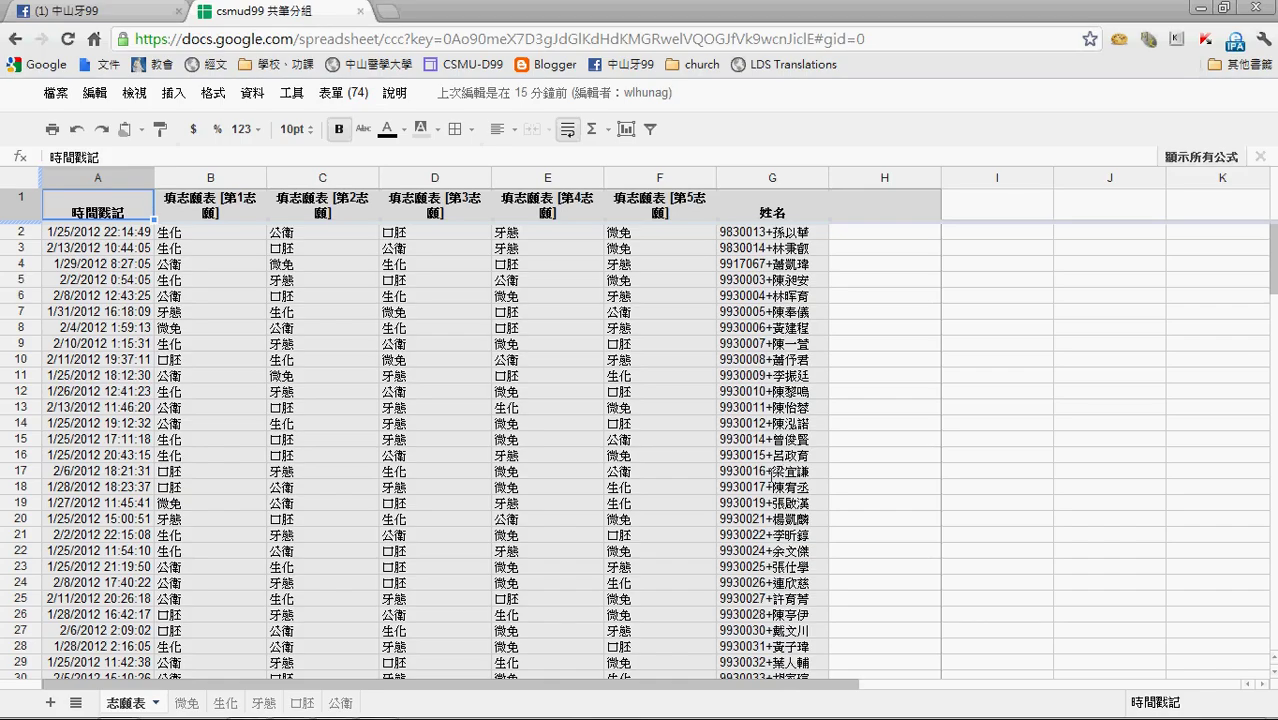
pyautogui.click(88, 8)
pyautogui.scroll(-7, 486, 575)
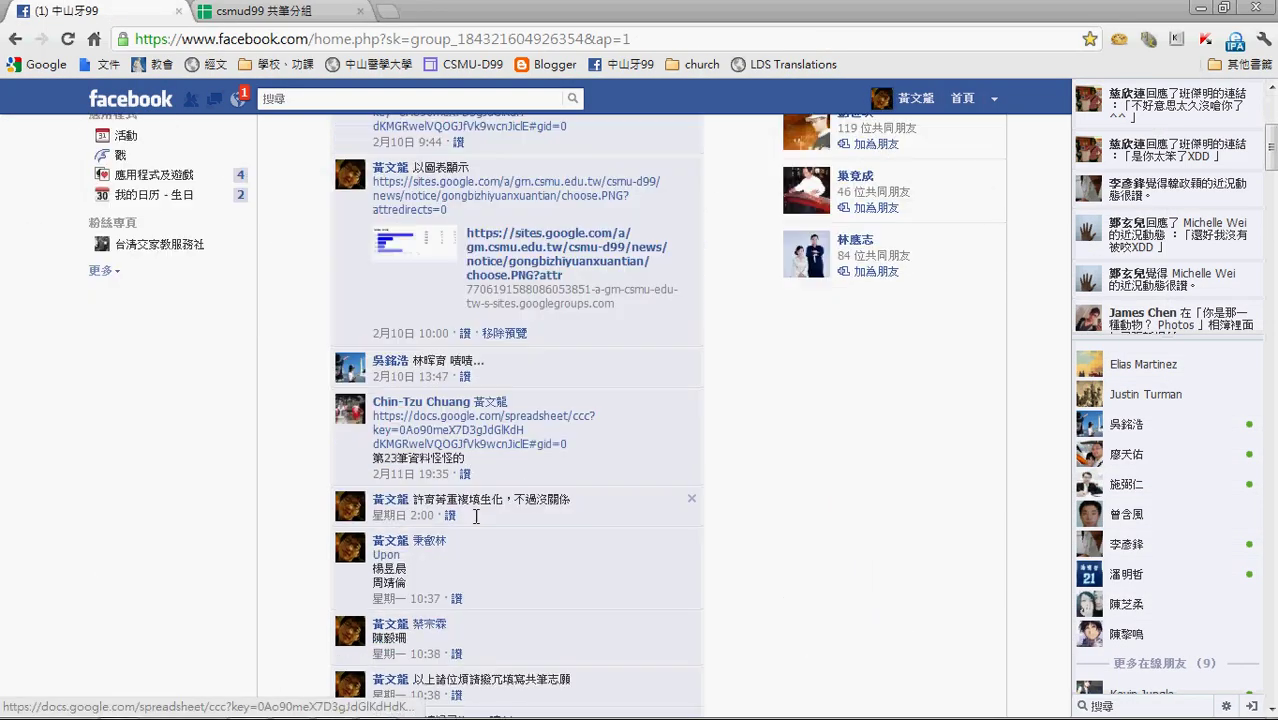
pyautogui.hotkey('alt', 'Tab')
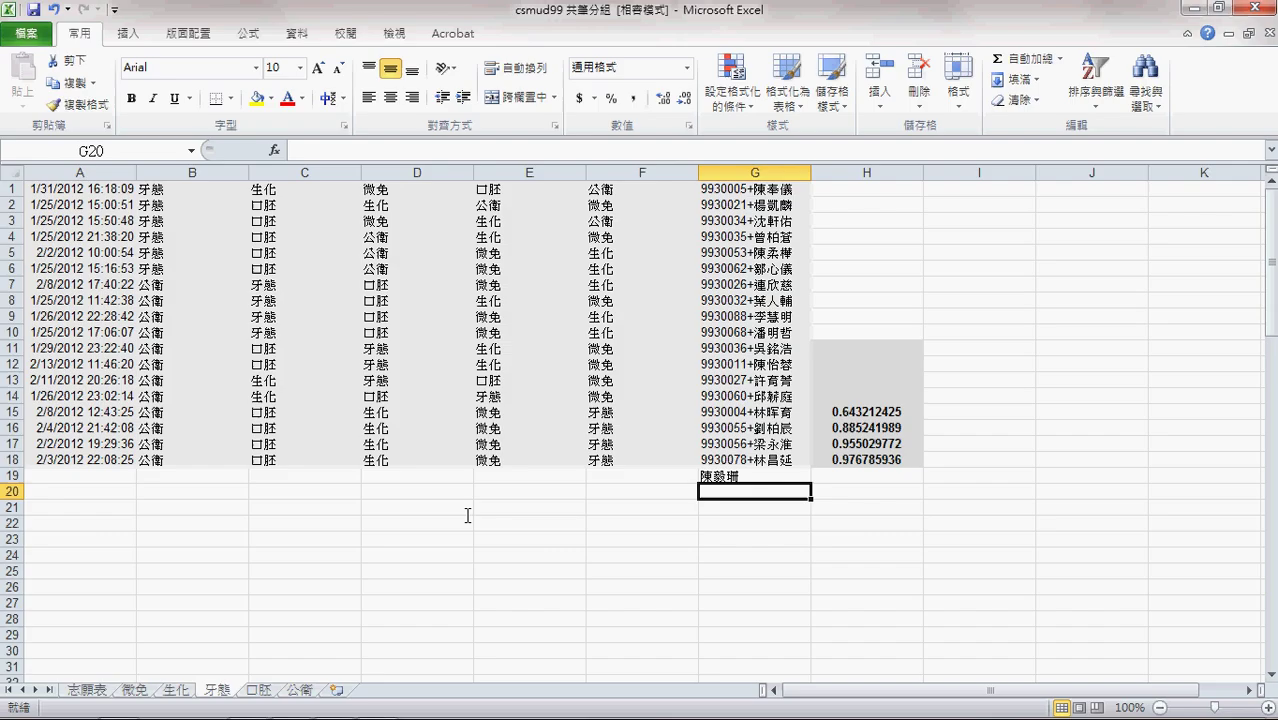
pyautogui.write('u;6m')
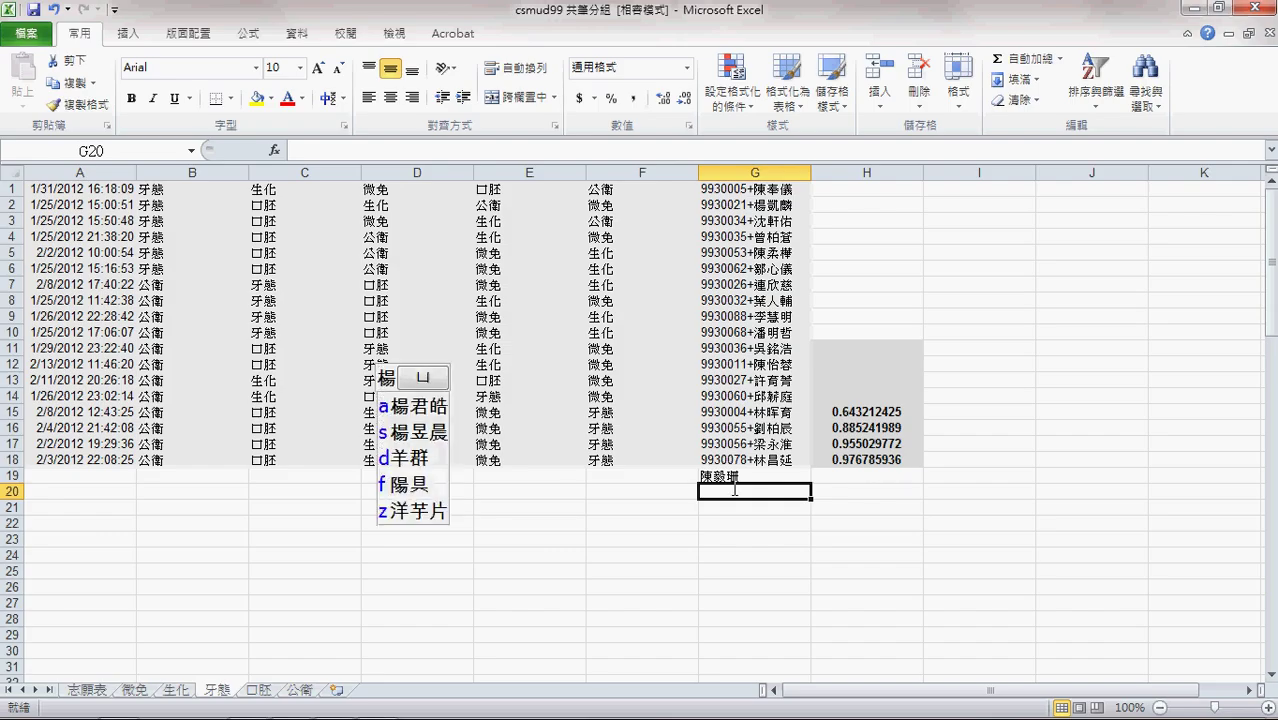
pyautogui.write('s')
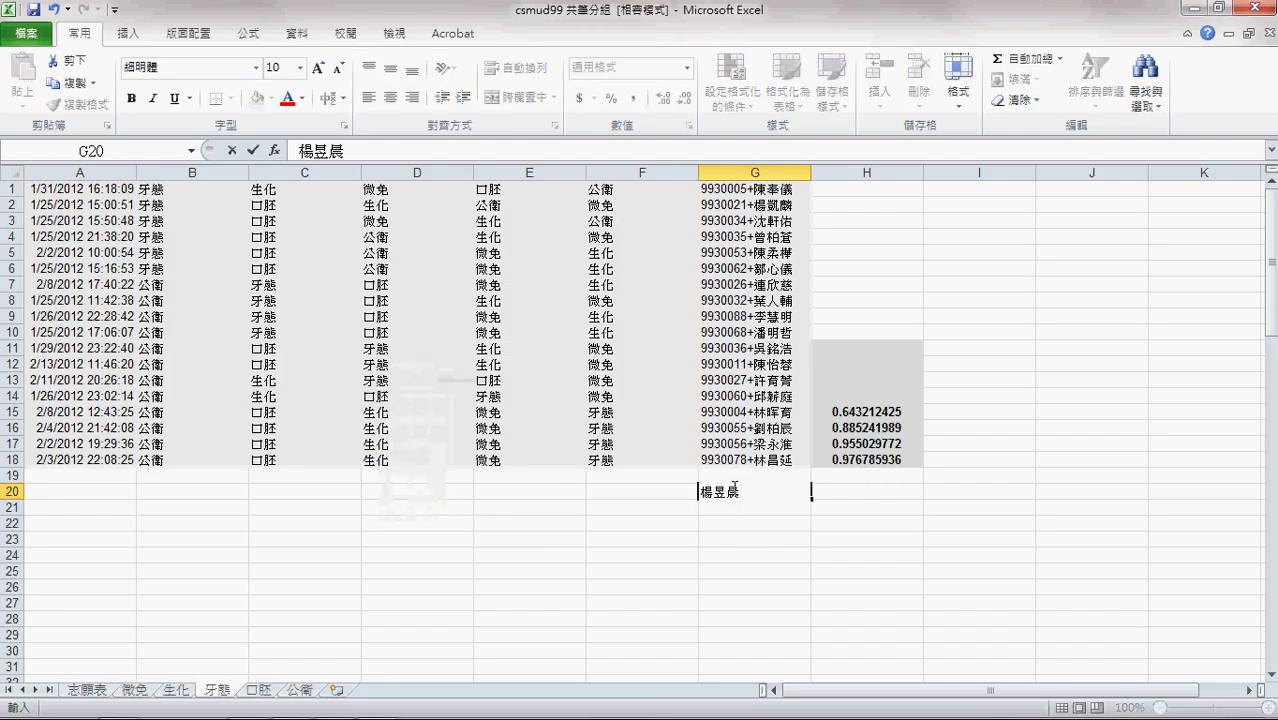
pyautogui.press('Return')
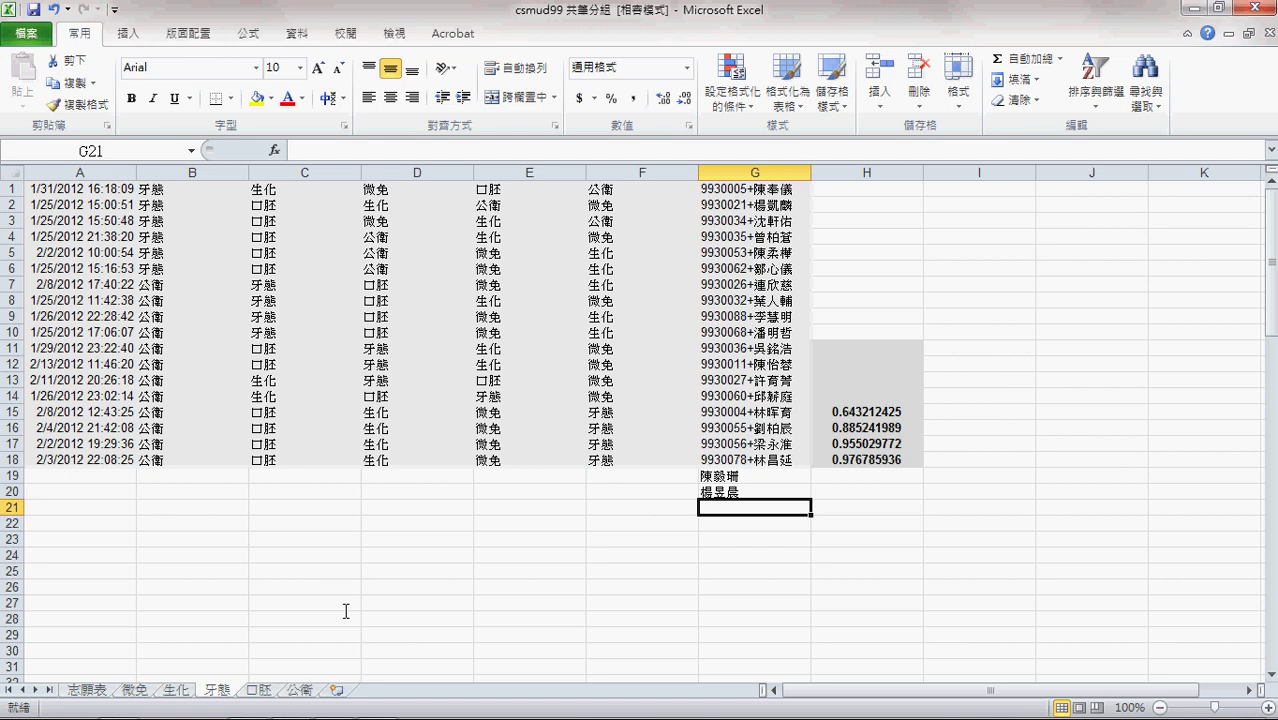
# Review the final lists on 志願表, 微免, 生化, 牙態, 口胚 and 公衛, rechecking the Facebook comments on students who had not responded
pyautogui.click(88, 689)
pyautogui.click(128, 635)
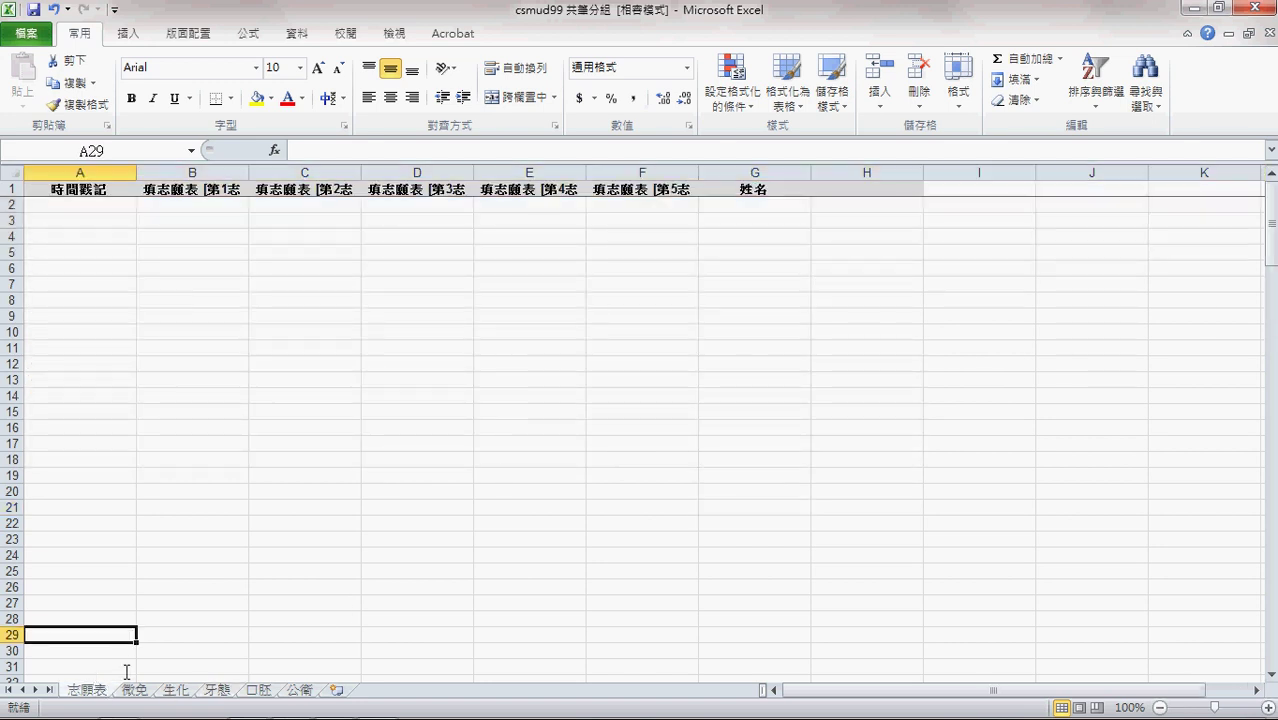
pyautogui.click(128, 690)
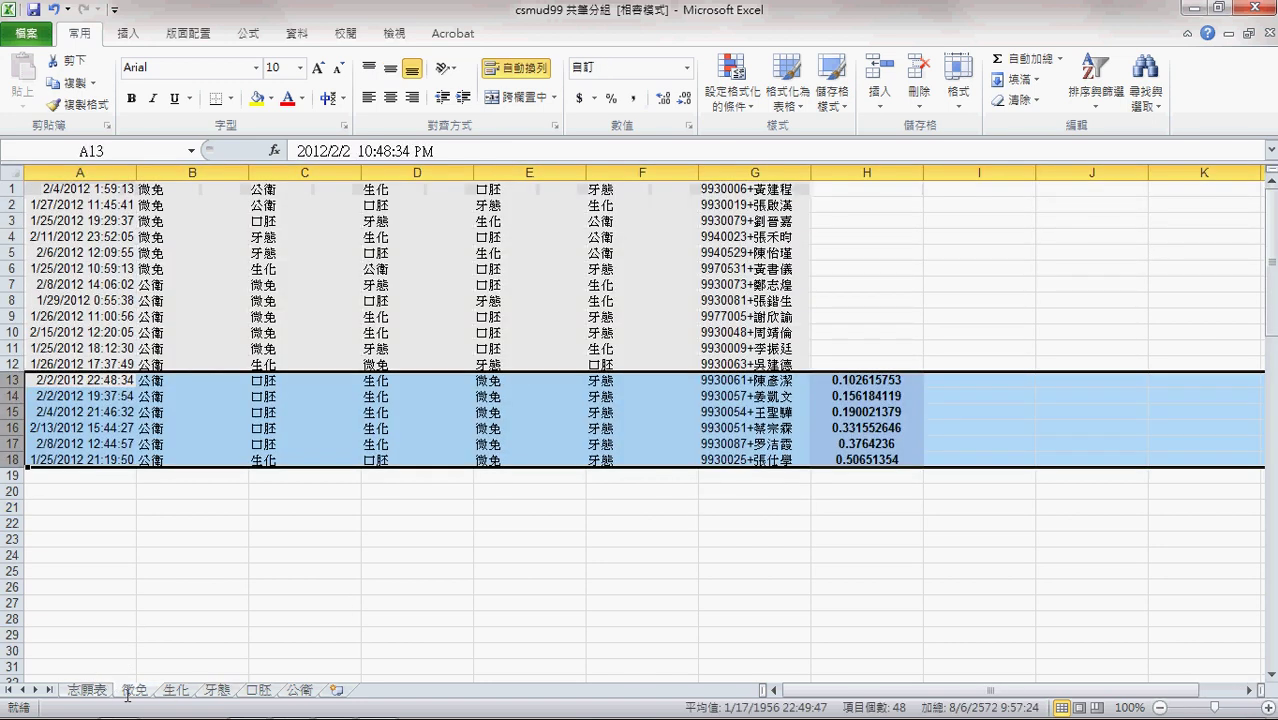
pyautogui.click(189, 685)
pyautogui.click(214, 634)
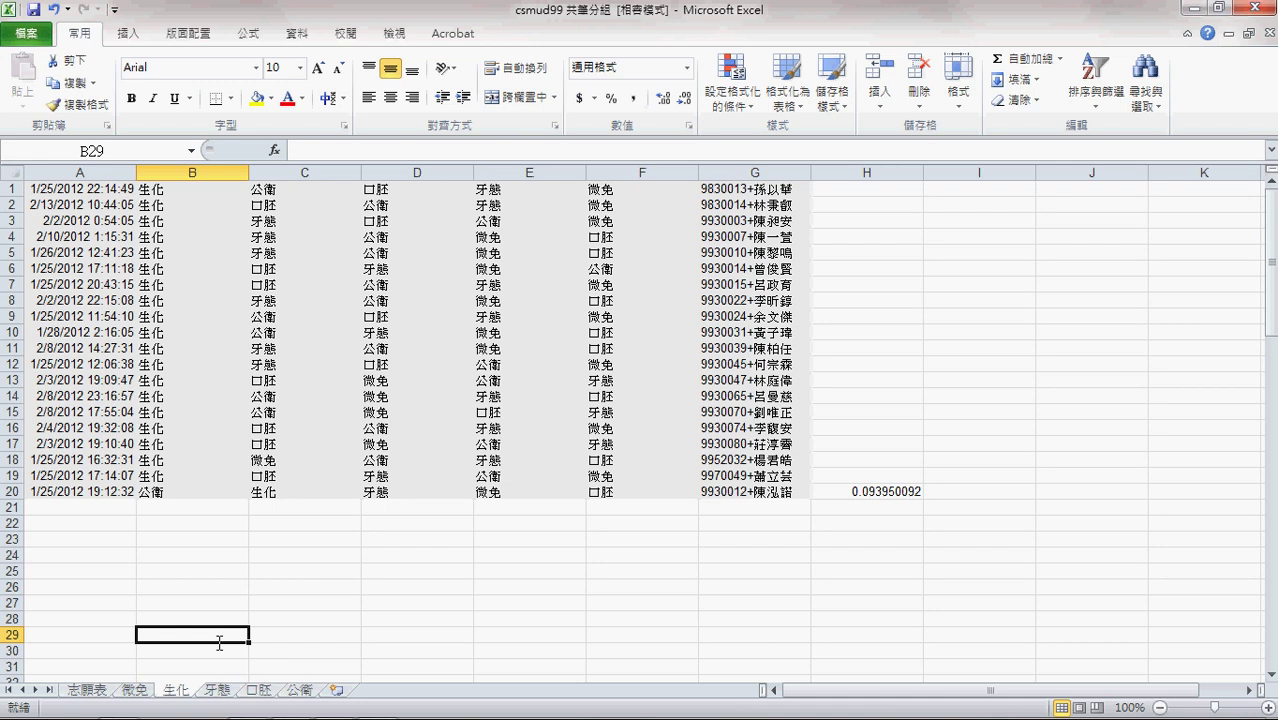
pyautogui.click(216, 689)
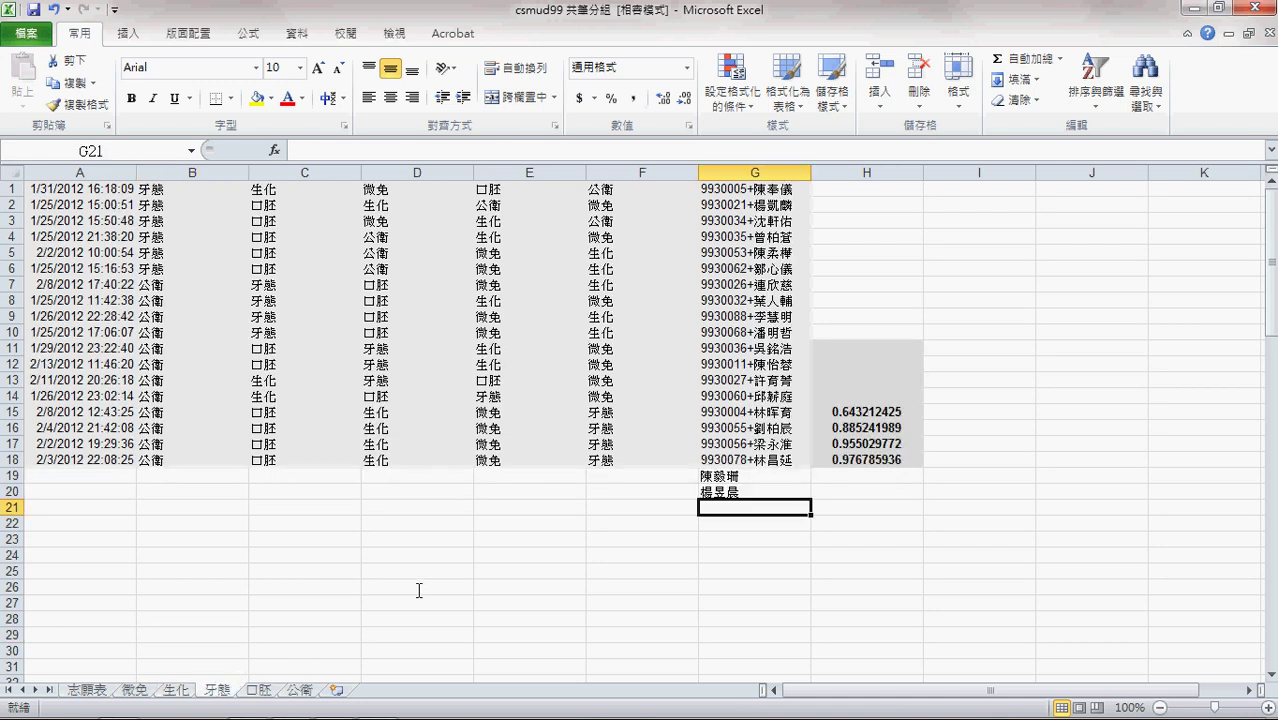
pyautogui.click(262, 692)
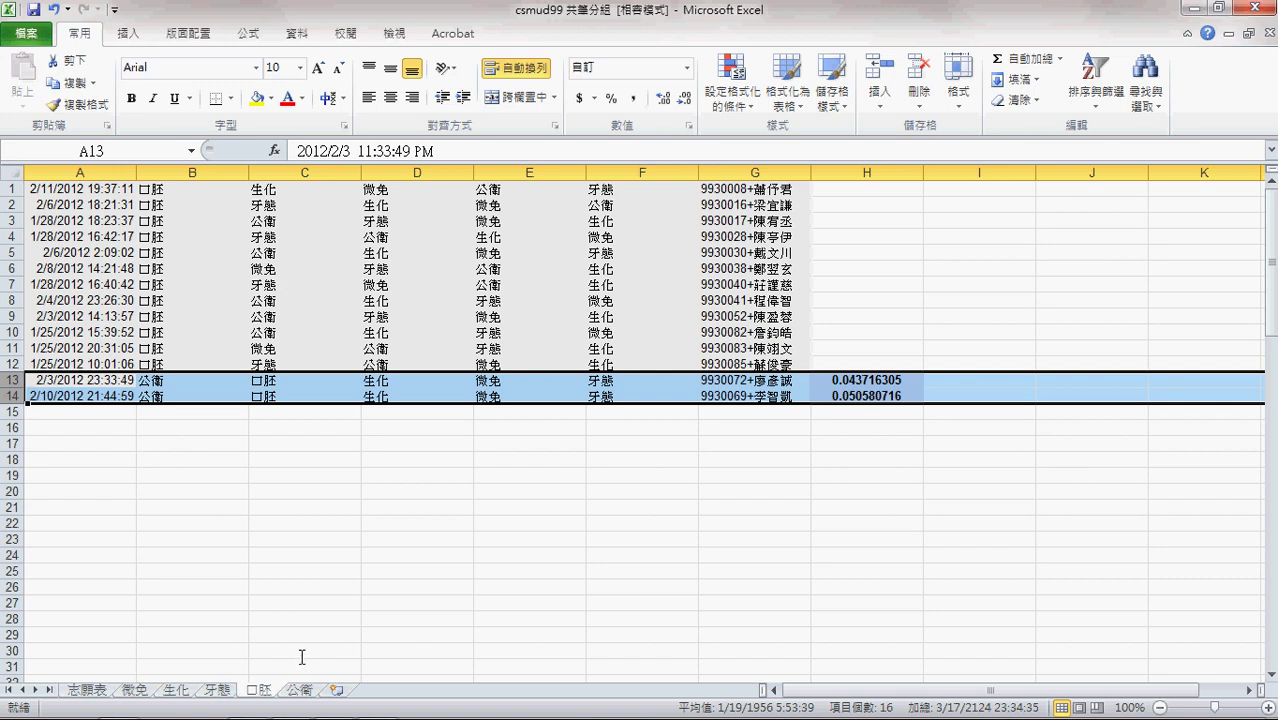
pyautogui.hotkey('alt', 'Tab')
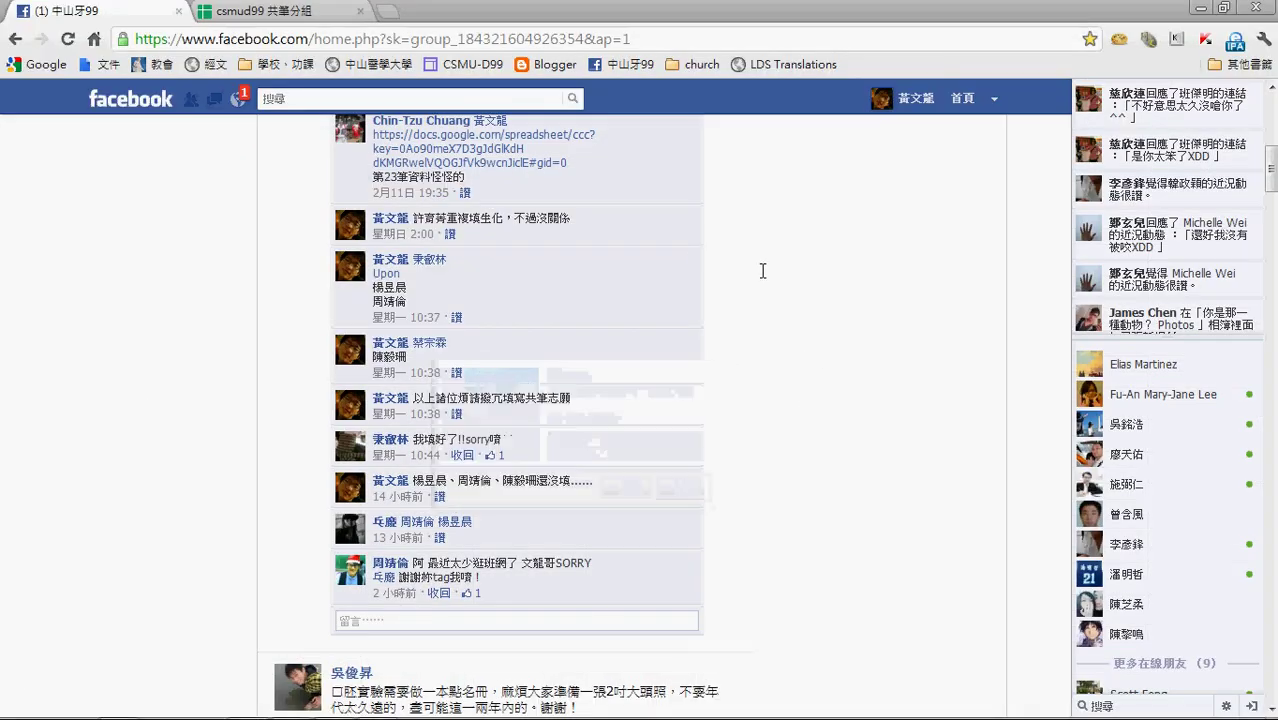
pyautogui.hotkey('alt', 'Tab')
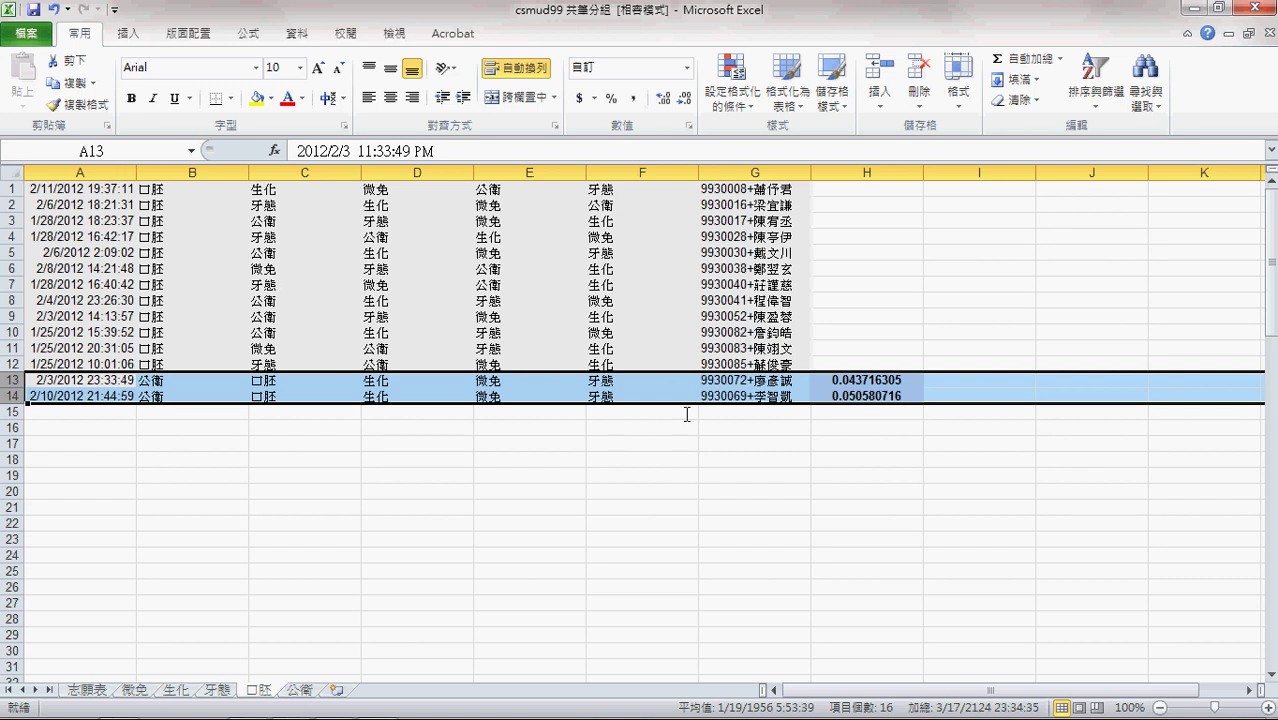
pyautogui.click(298, 689)
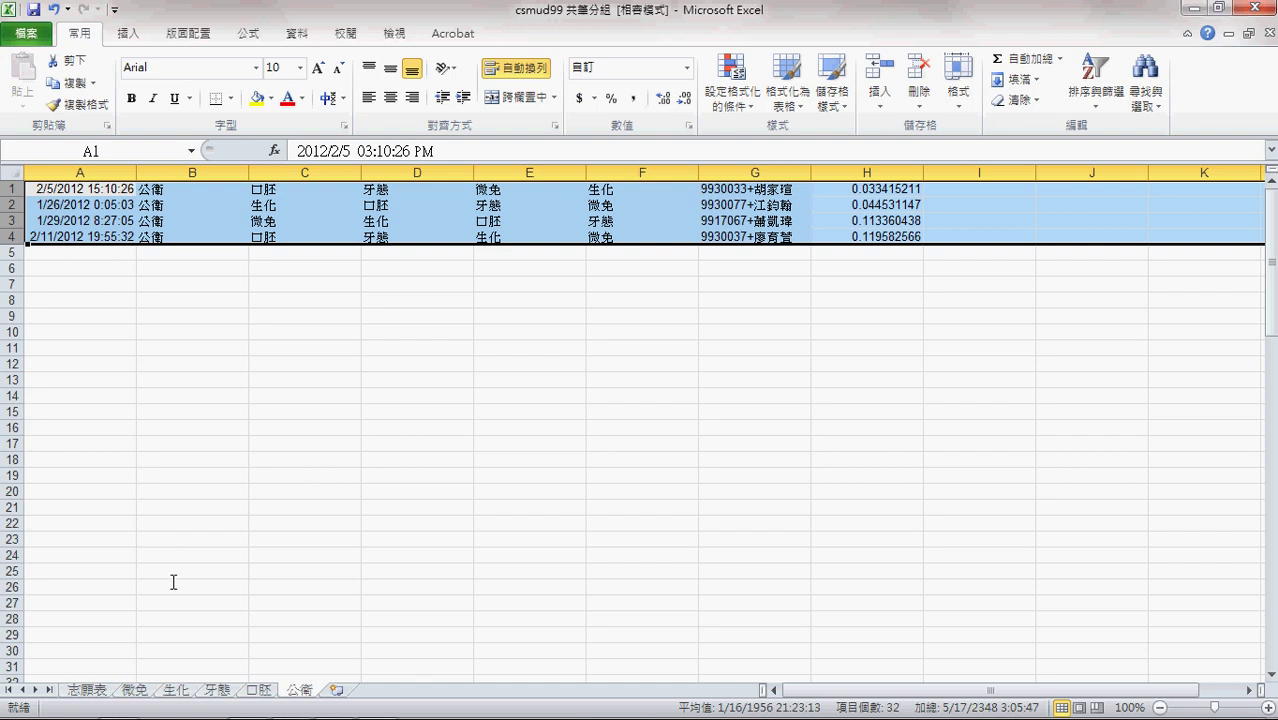
pyautogui.click(232, 562)
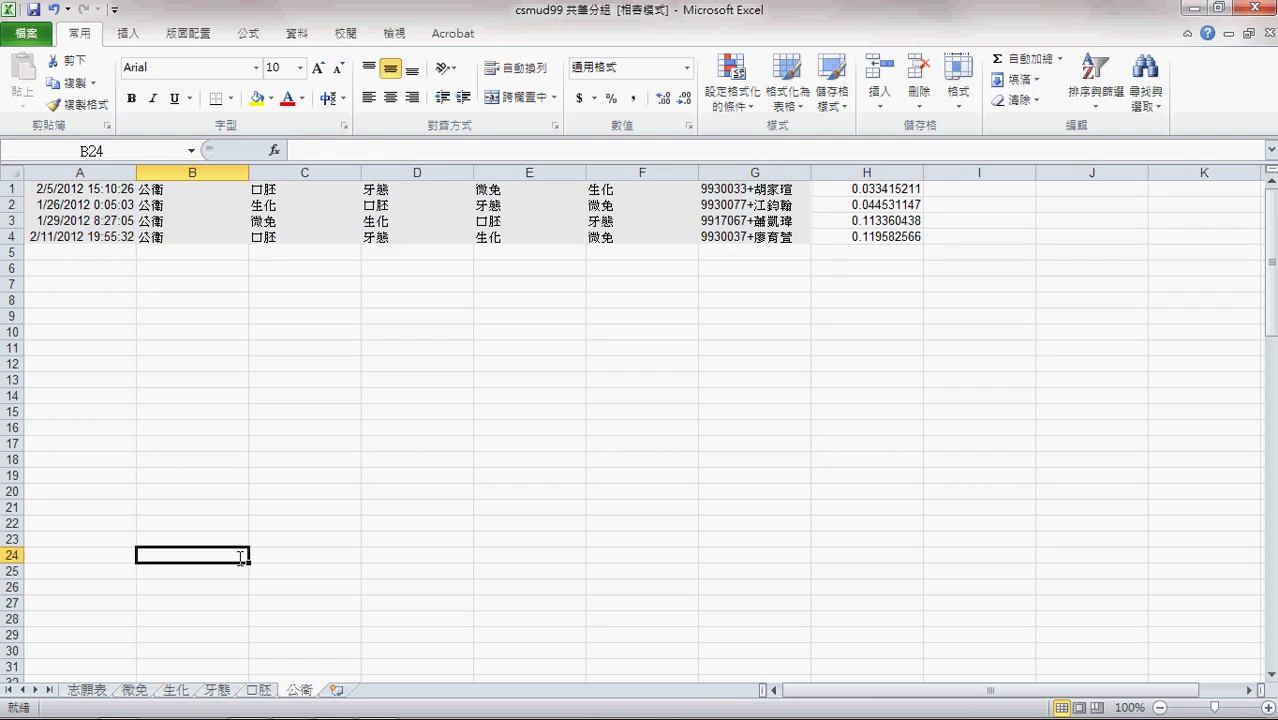